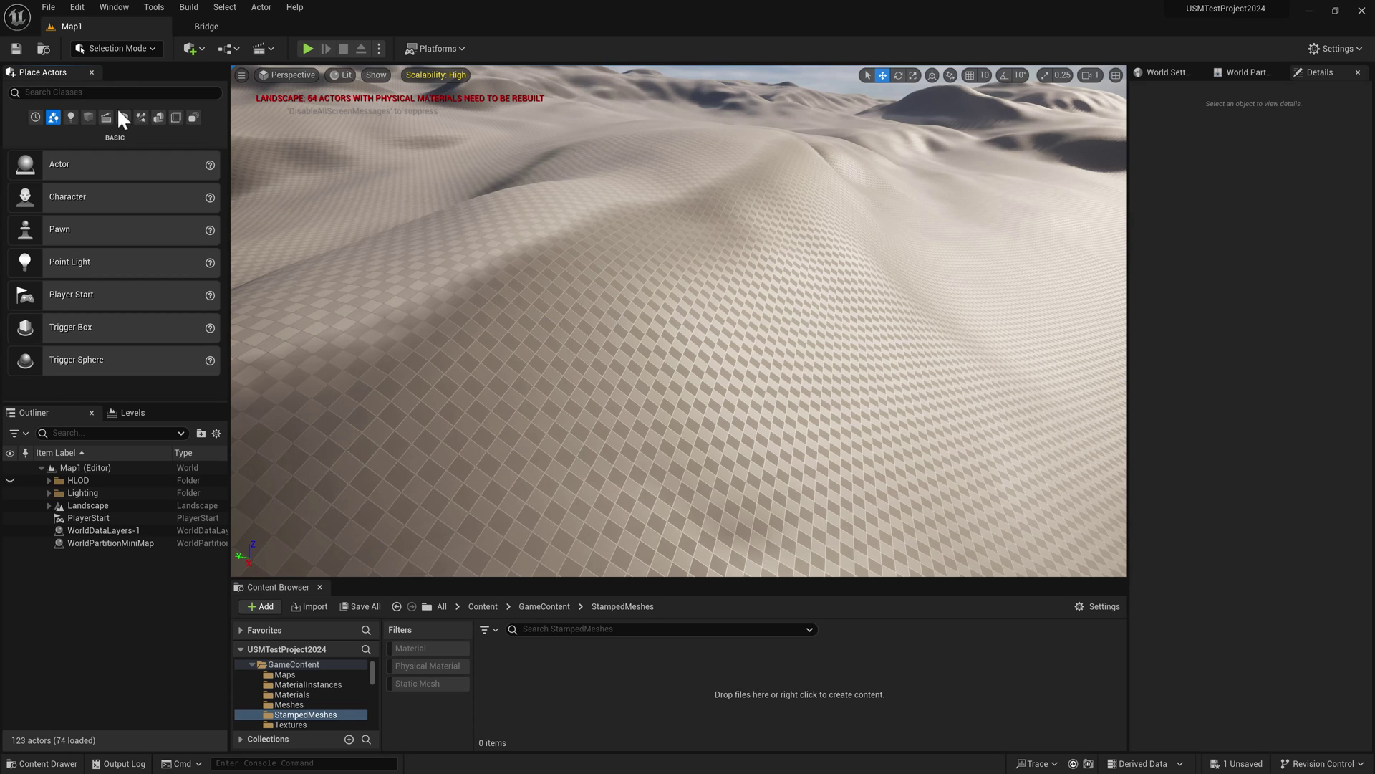
Step: Search the placeable actors for "usurf" and place a USurface Mesh Grid tilted above the central dune slope
click(55, 94)
text(u)
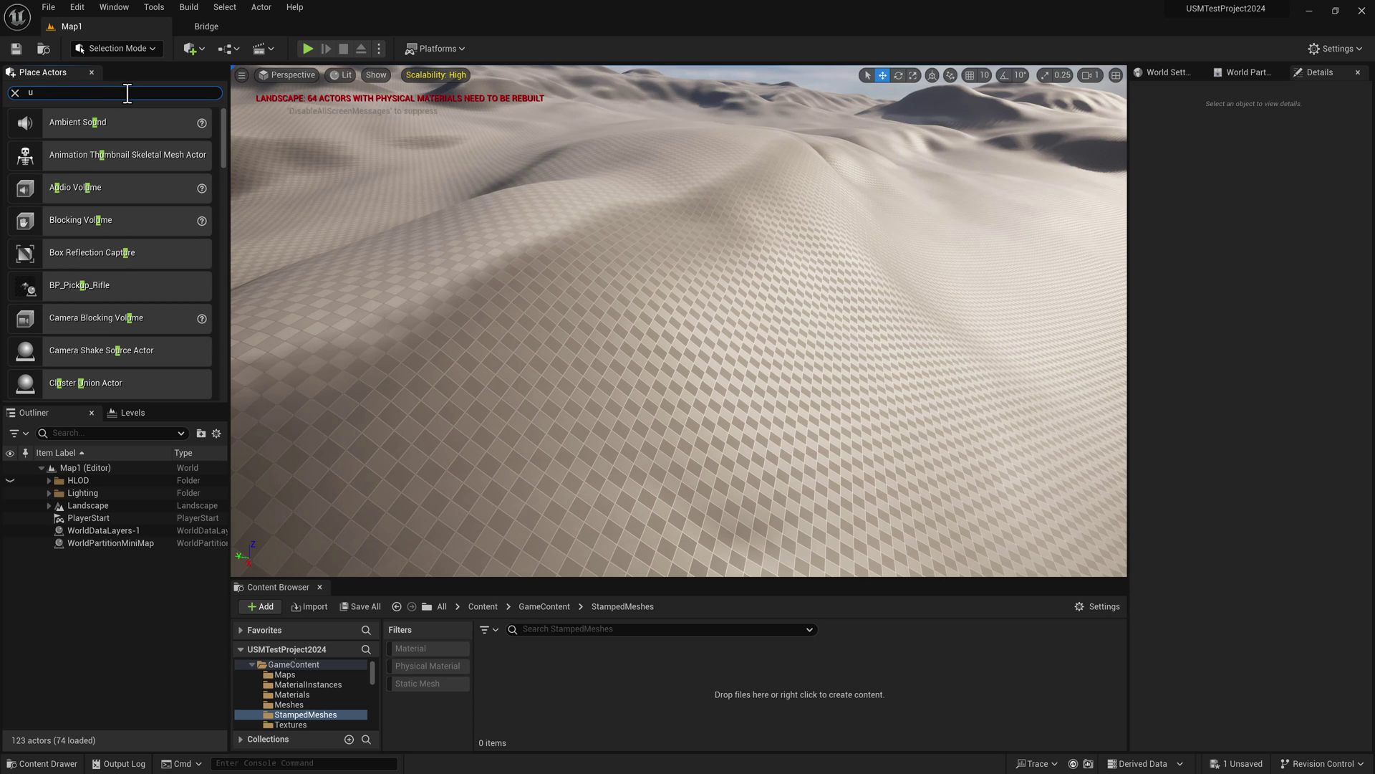
text(surf)
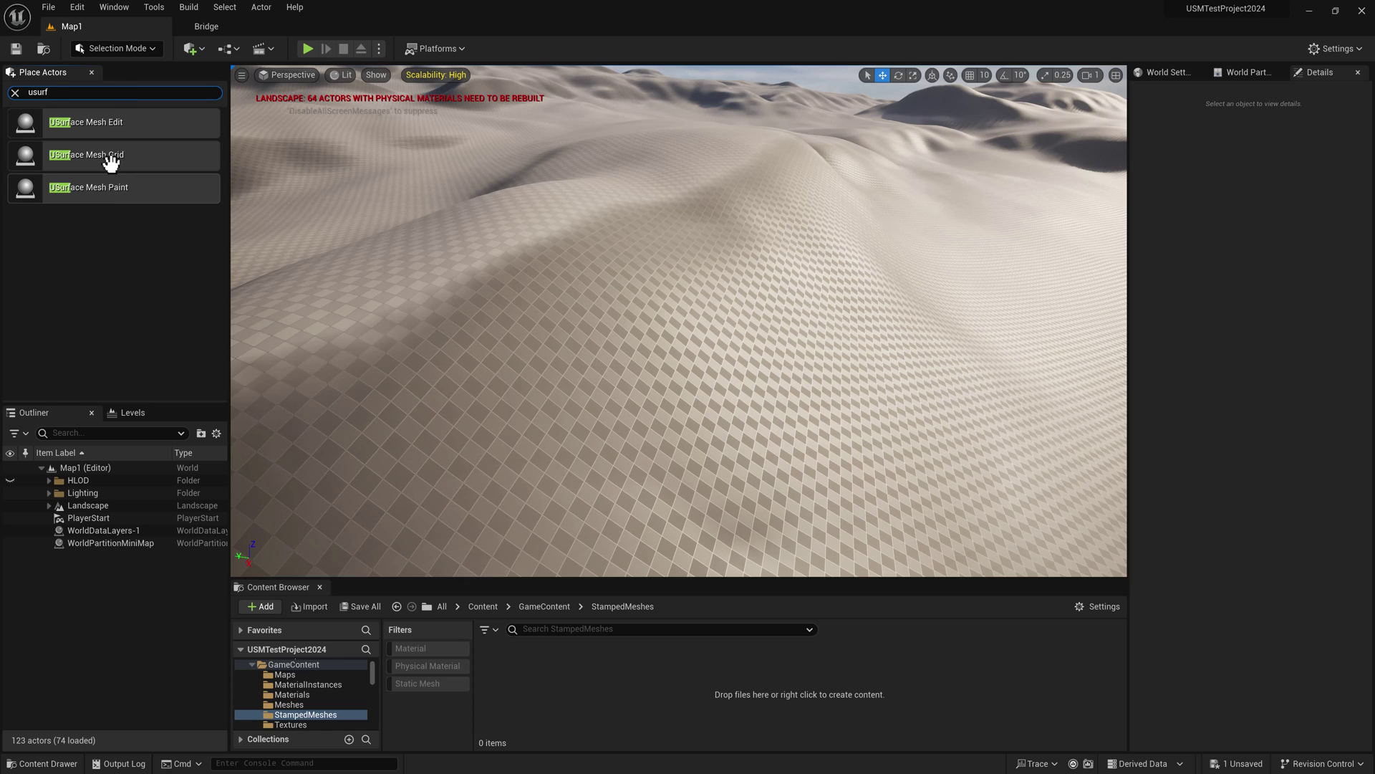
drag(111, 162, 714, 324)
key(e)
key(w)
drag(678, 265, 754, 249)
Step: Set the mesh grid's Dimension Scale to 4
scroll(1196, 669, down, 5)
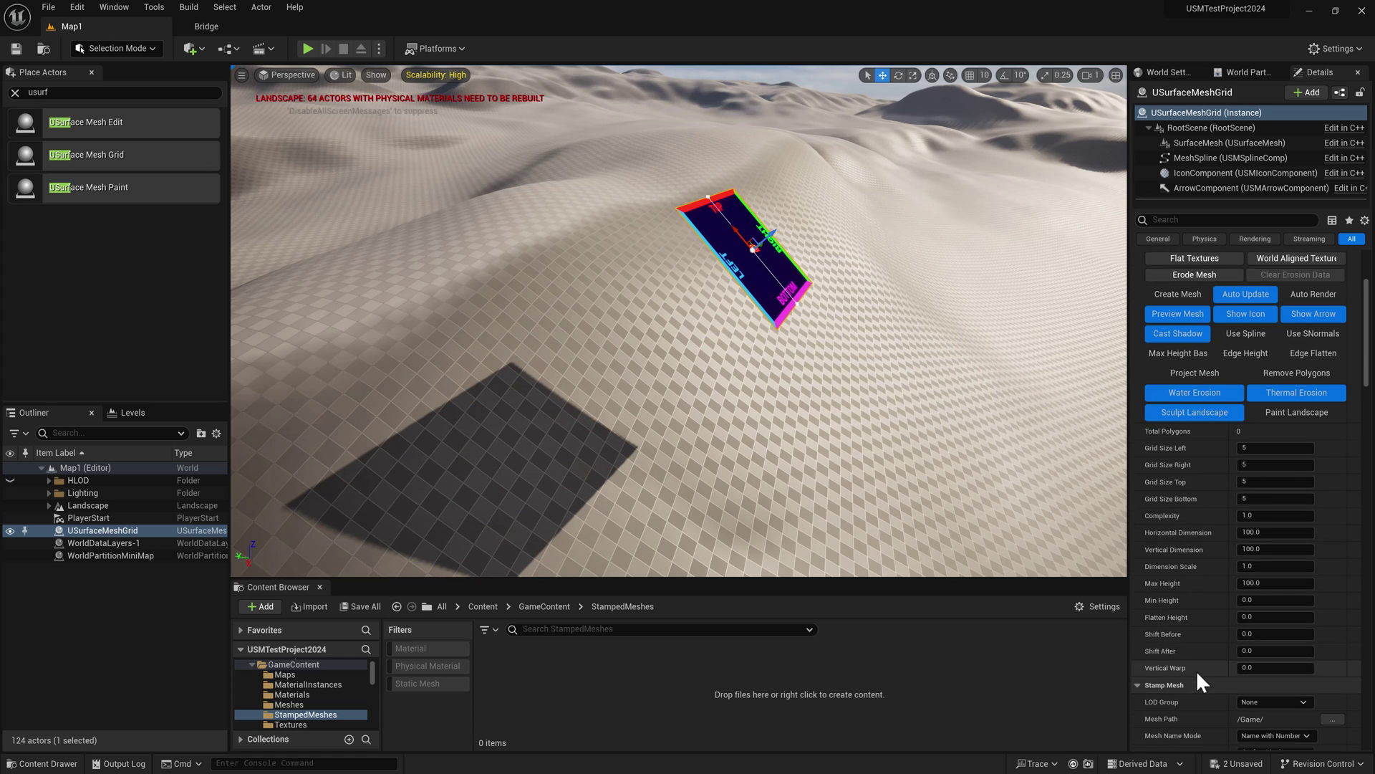
click(1280, 566)
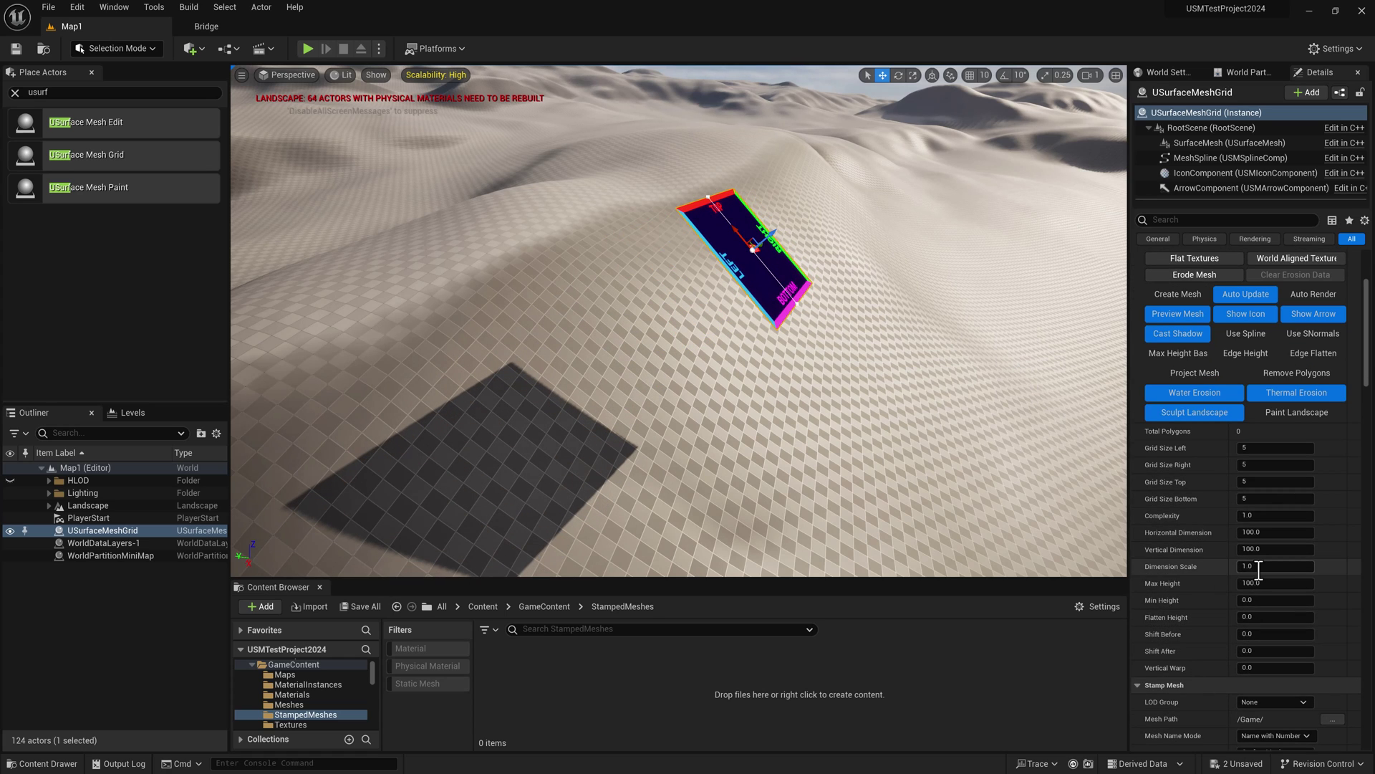
drag(1261, 566, 1229, 566)
text(4)
key(Return)
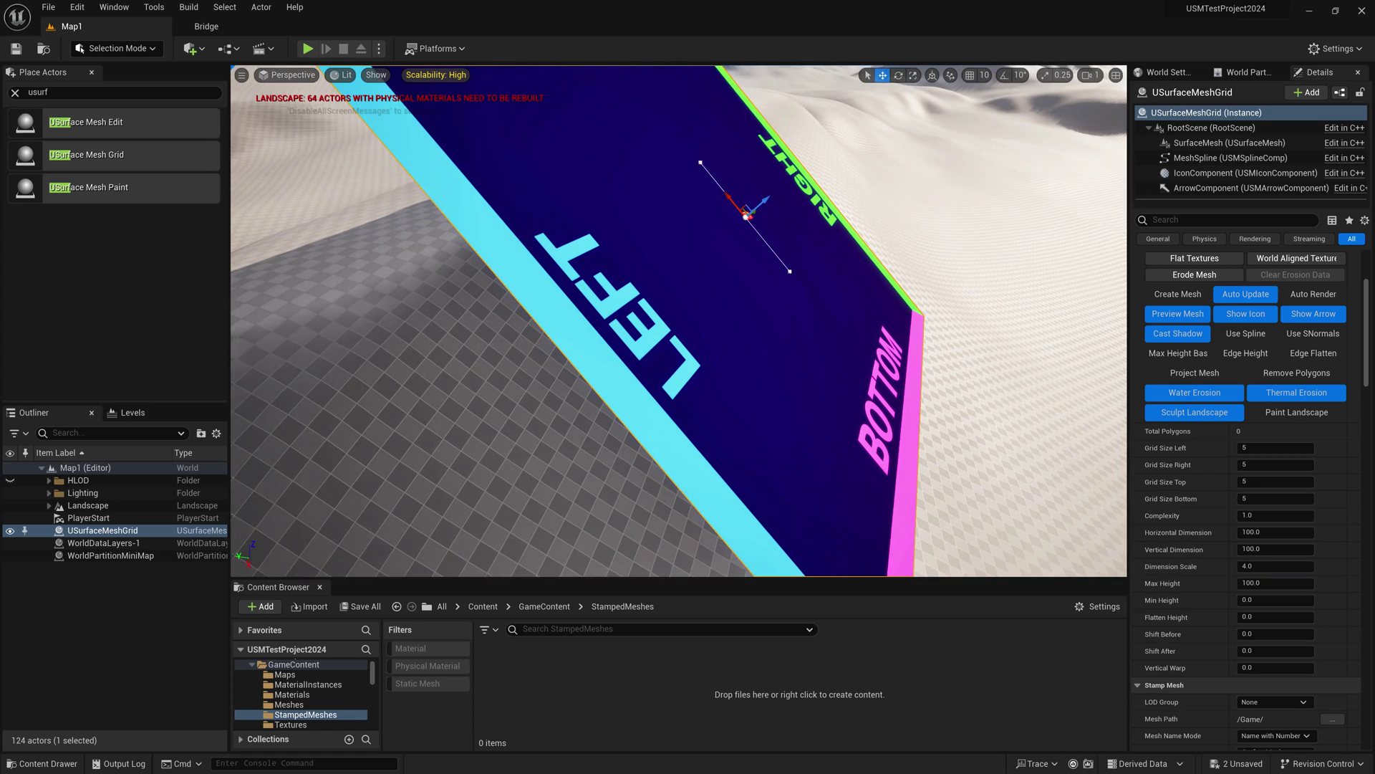
Step: Set the mesh grid's Complexity to 8
key(s)
right_drag(1097, 555, 1095, 544)
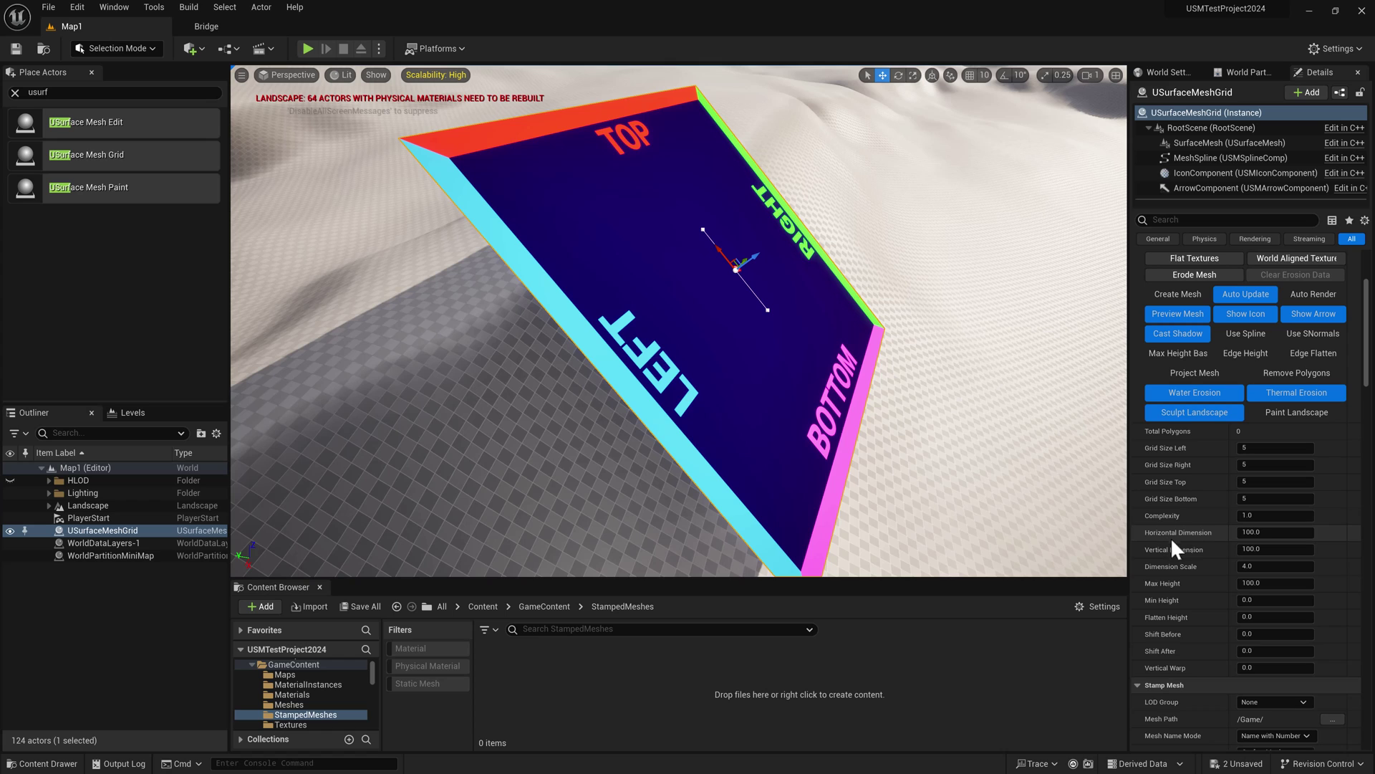
click(1264, 514)
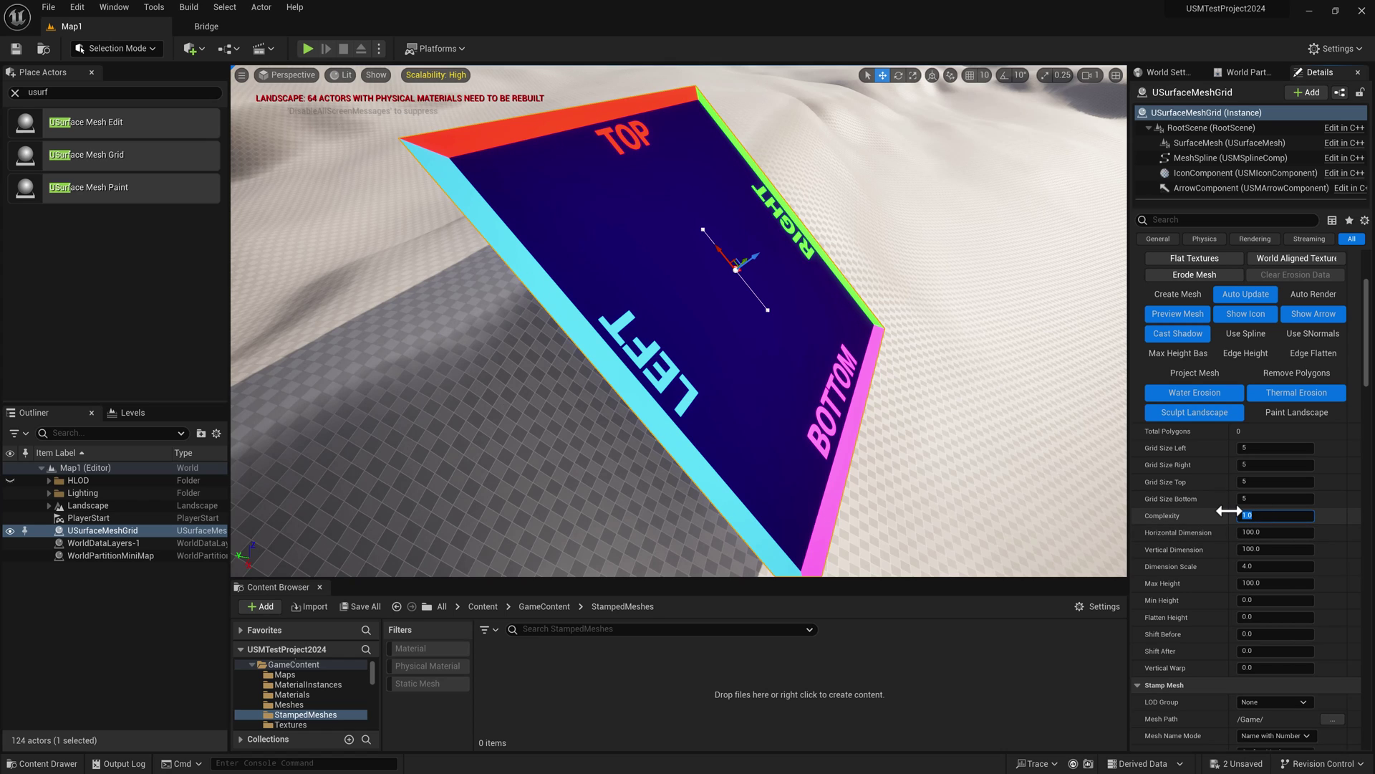
right_drag(1103, 440, 1106, 438)
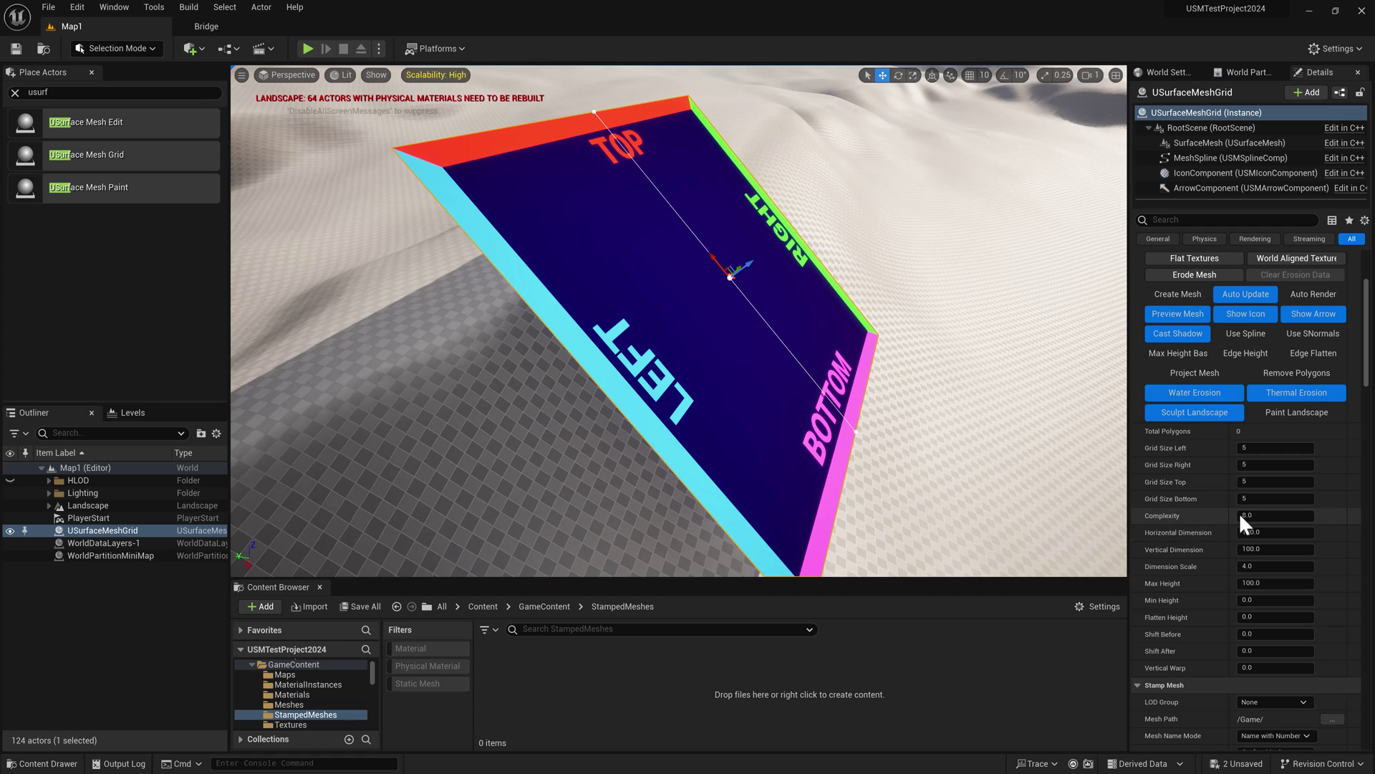
Step: Rotate the grid to a flatter tilt above the dune and turn on Create Mesh
scroll(1236, 500, up, 2)
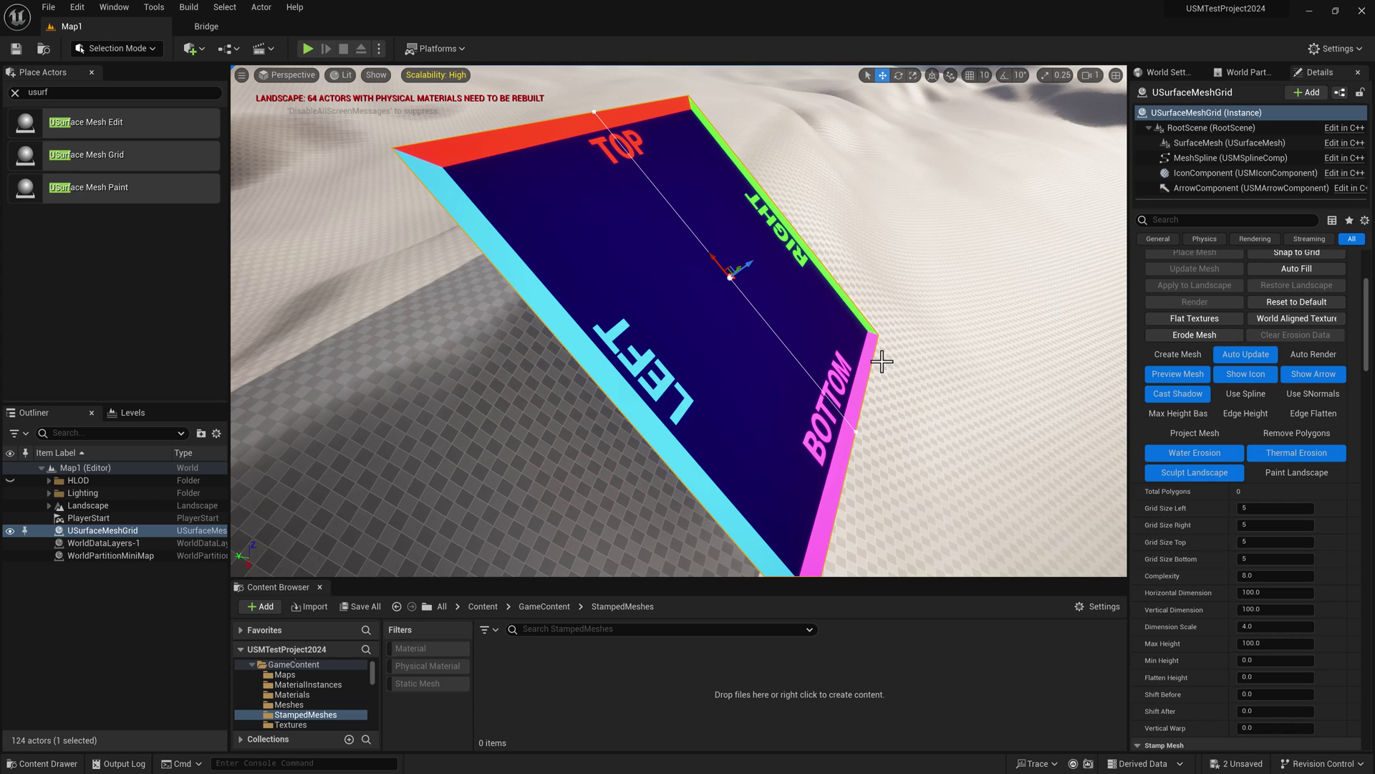
right_drag(881, 362, 877, 369)
key(e)
drag(770, 242, 811, 309)
right_drag(811, 310, 831, 323)
right_drag(739, 252, 745, 250)
scroll(1218, 374, up, 3)
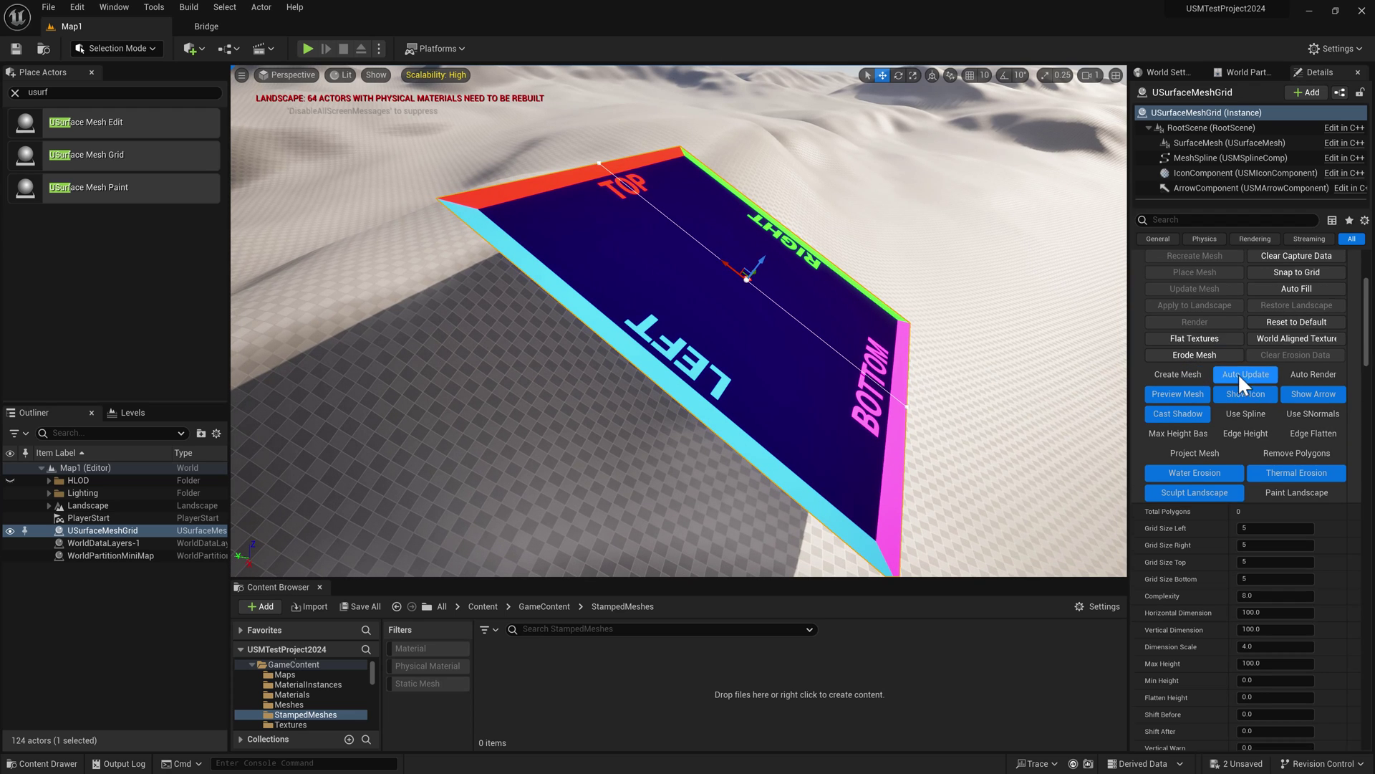
click(1194, 453)
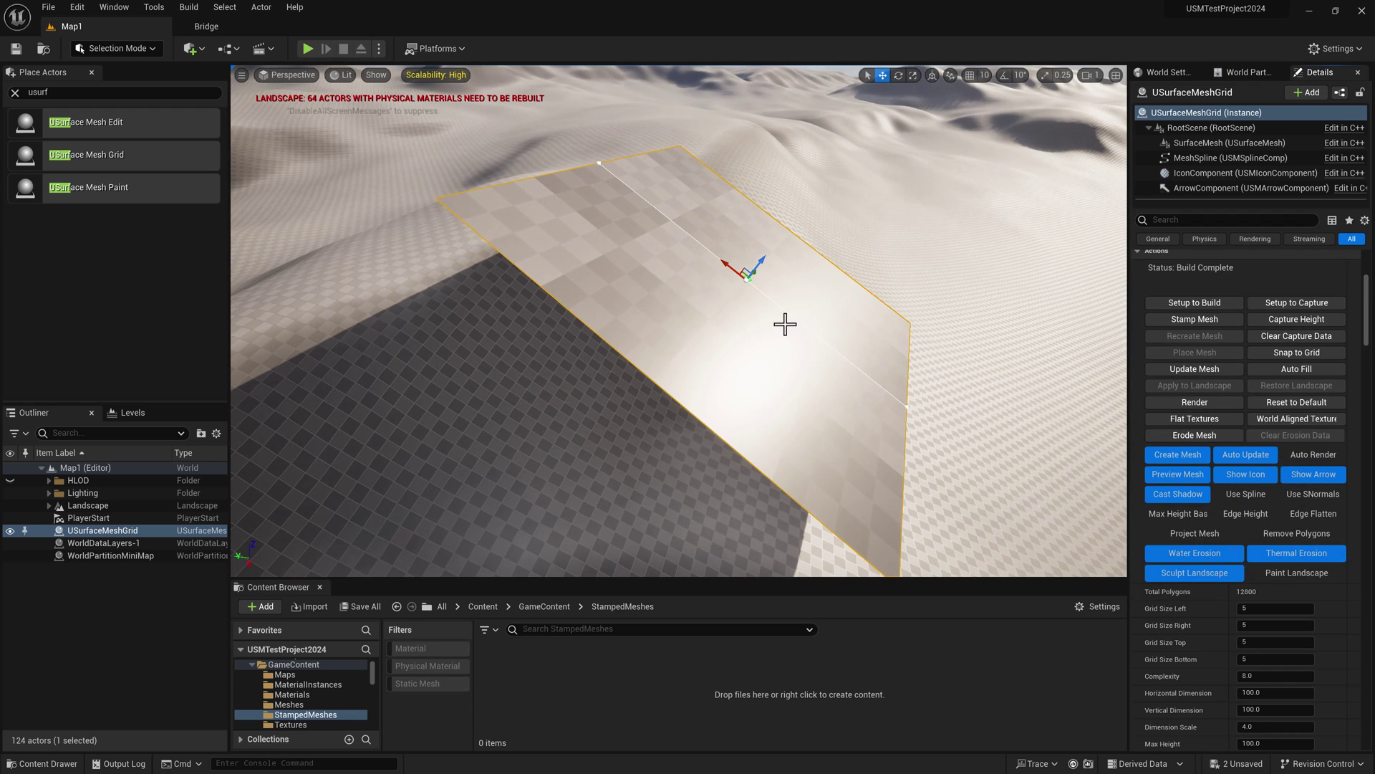
Step: Assign MI_Checker as both the Material and the Stamp Mesh Material of the mesh grid
drag(1367, 325, 1373, 432)
scroll(1373, 437, down, 15)
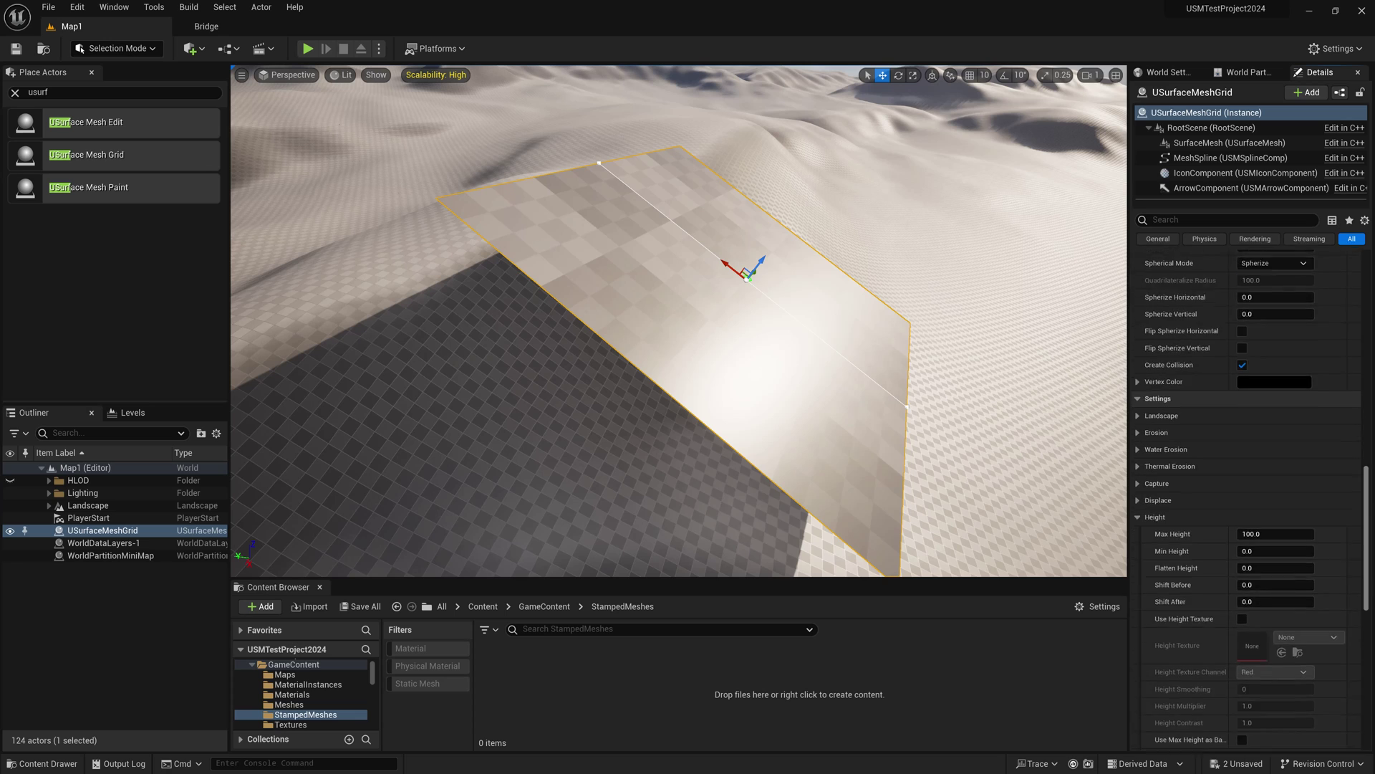
scroll(1247, 581, down, 4)
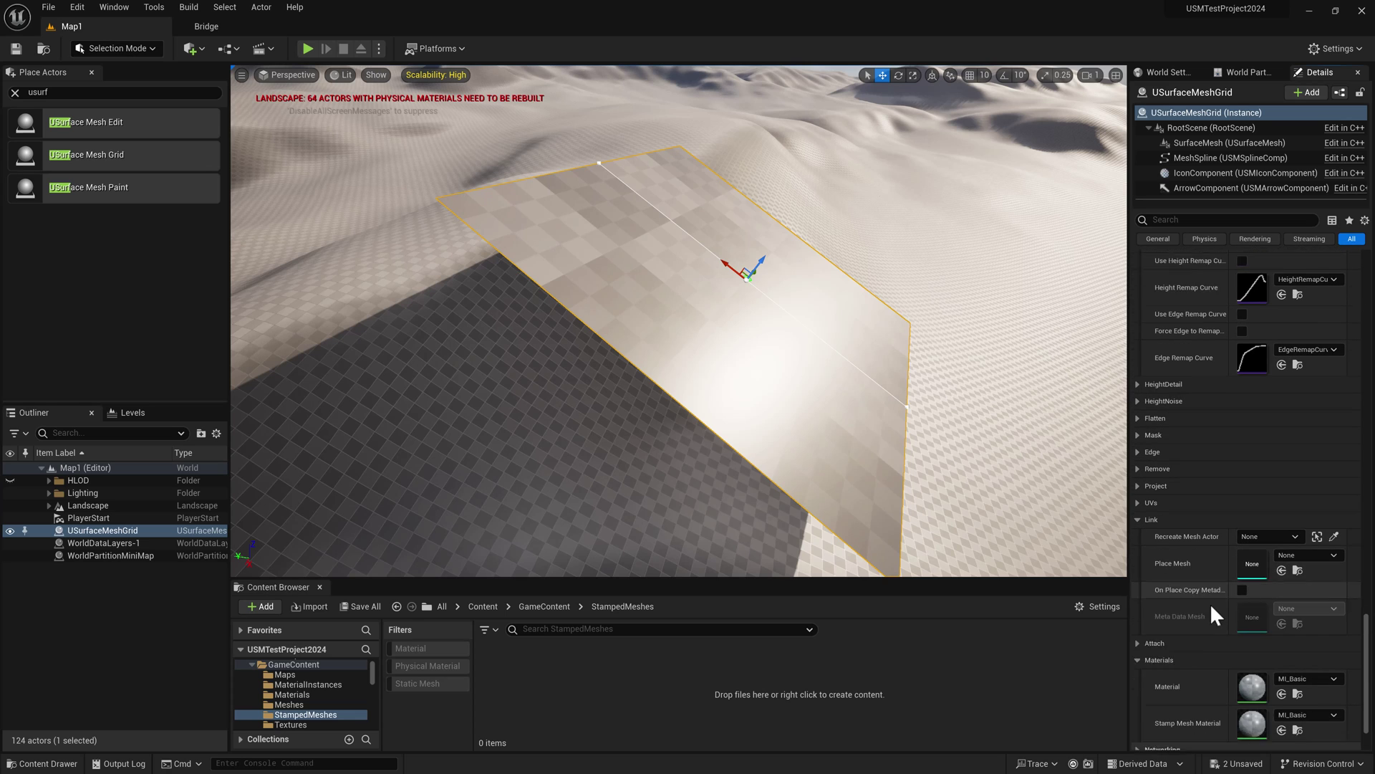
click(1298, 635)
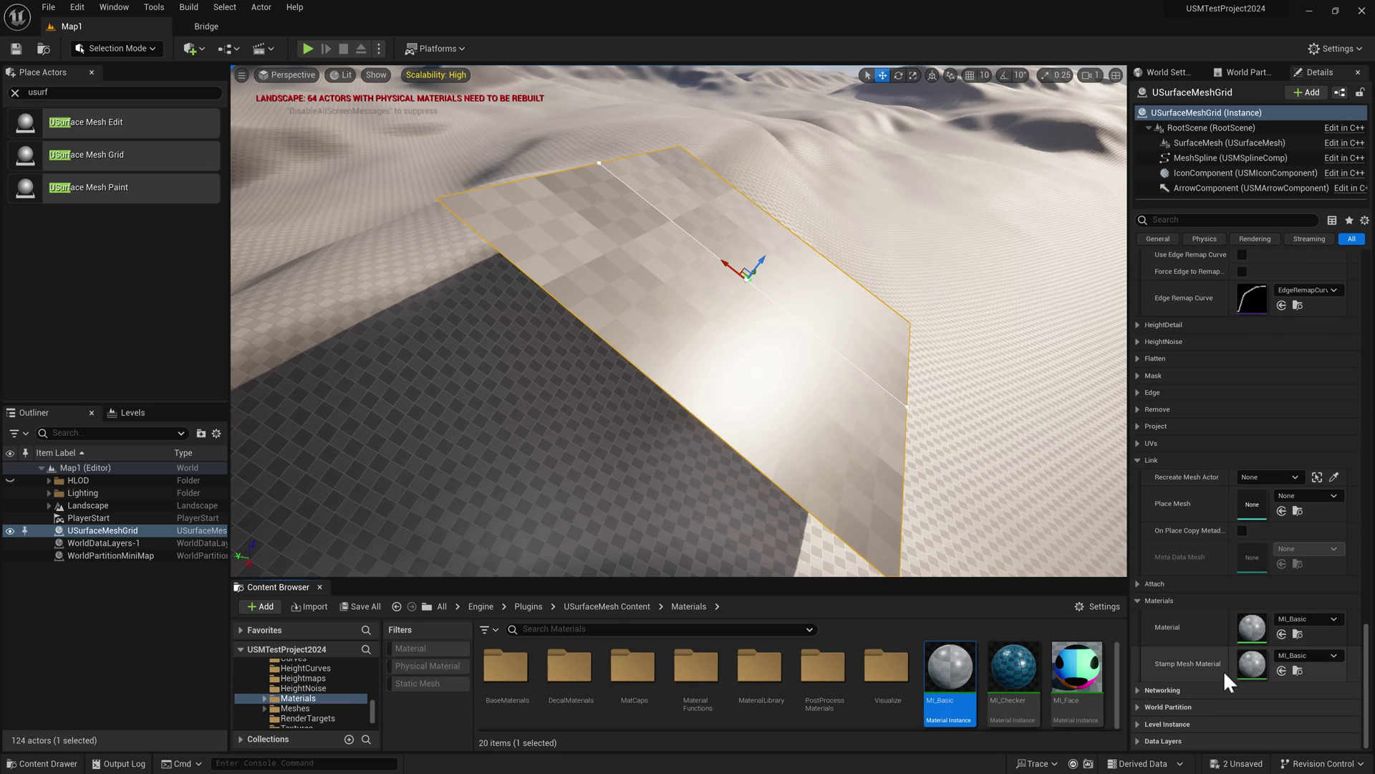
click(1280, 635)
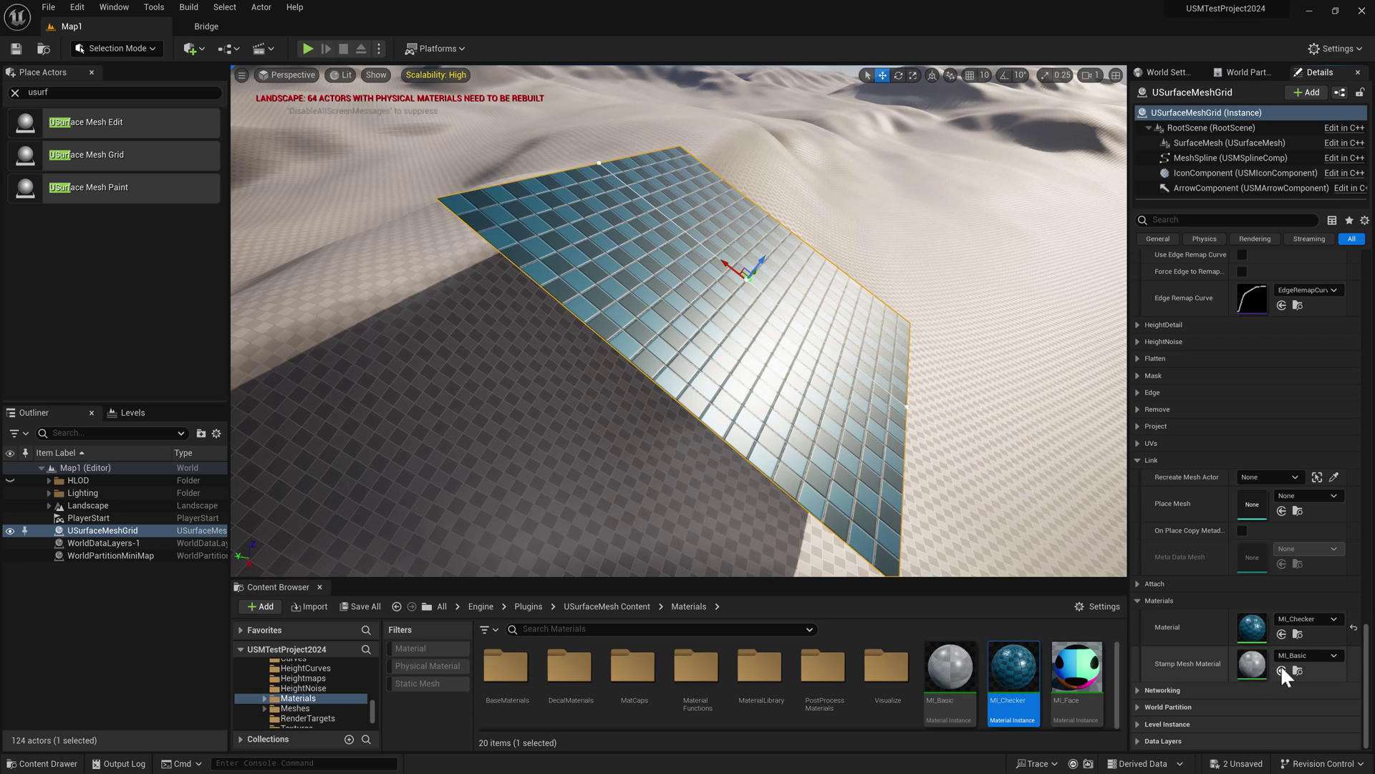
click(1282, 669)
right_drag(752, 344, 789, 330)
Step: Shift the checkered mesh grid slightly in its position above the dune
scroll(1237, 433, up, 10)
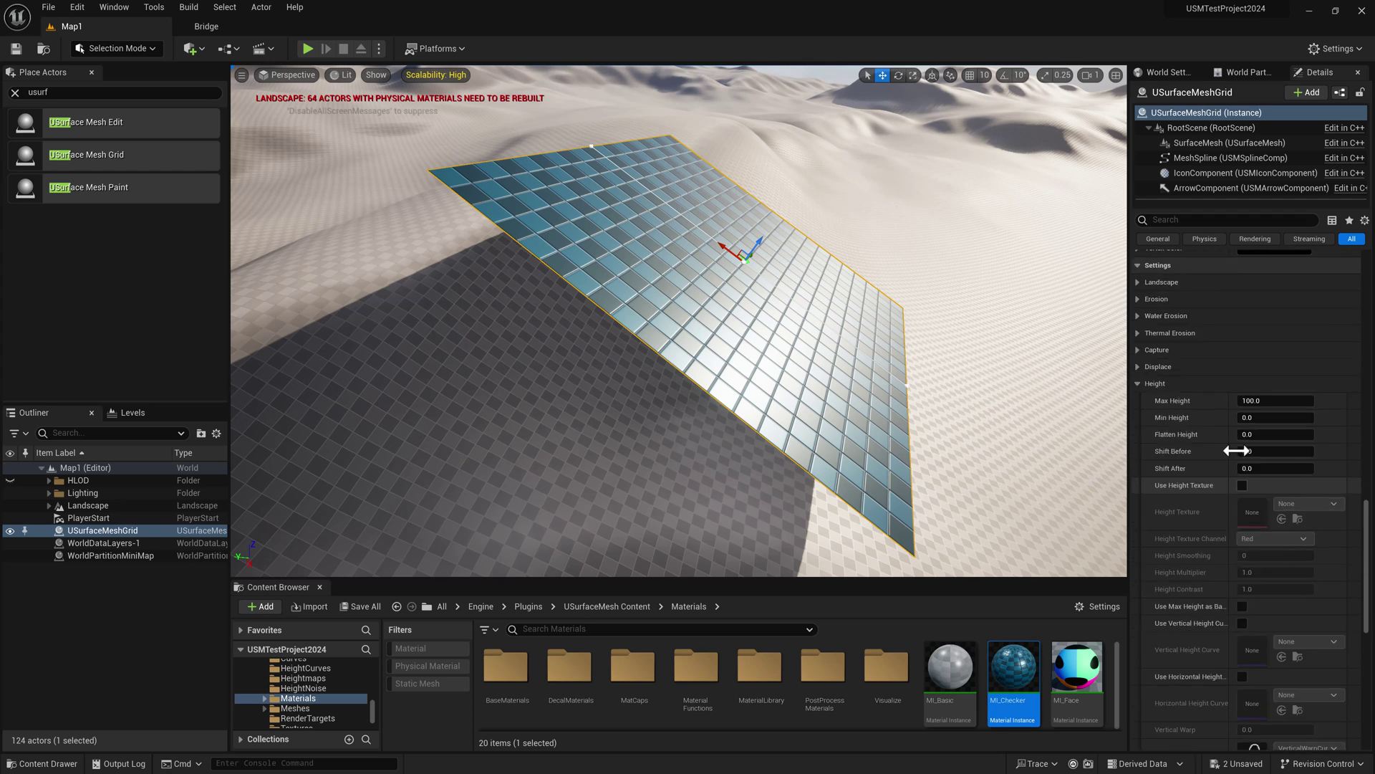
scroll(1215, 516, down, 3)
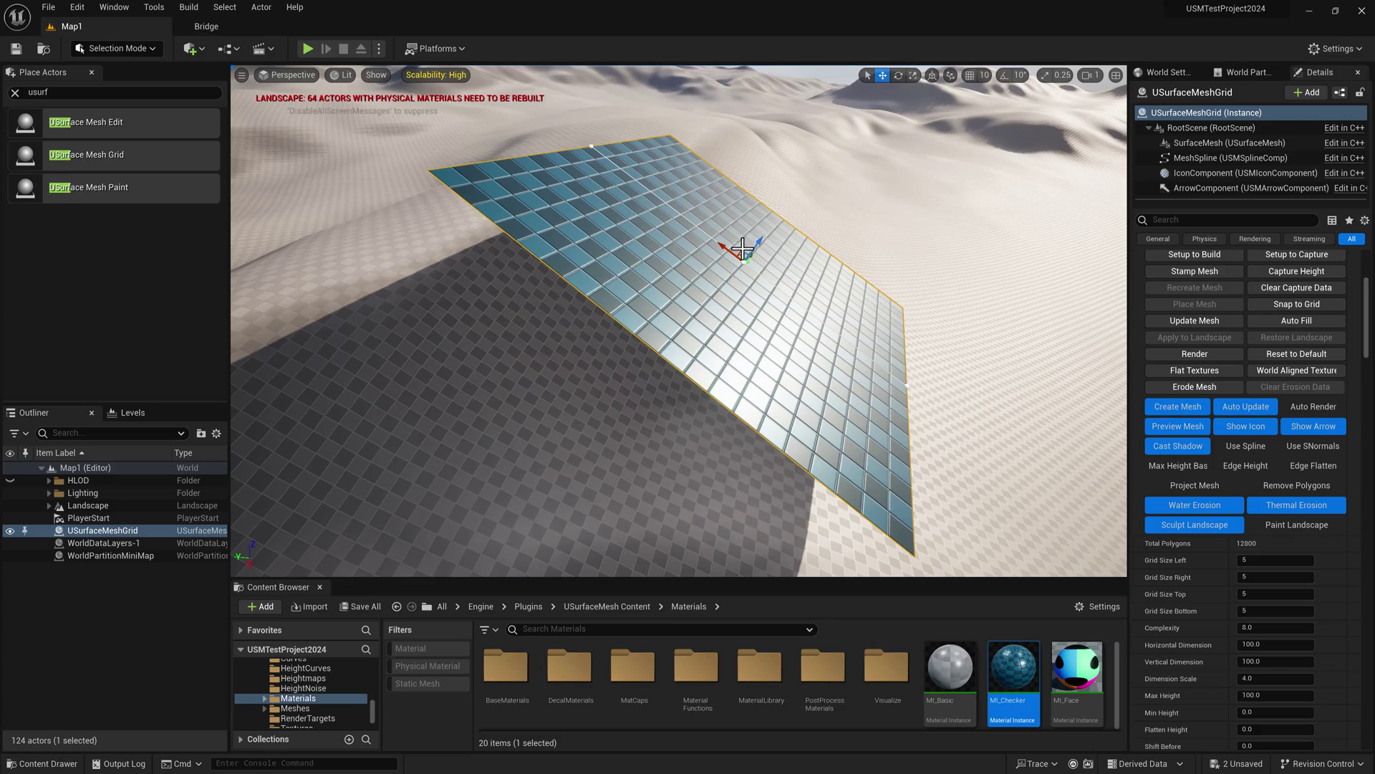
mouse_move(742, 249)
mouse_down()
mouse_move(663, 183)
mouse_move(727, 266)
mouse_up()
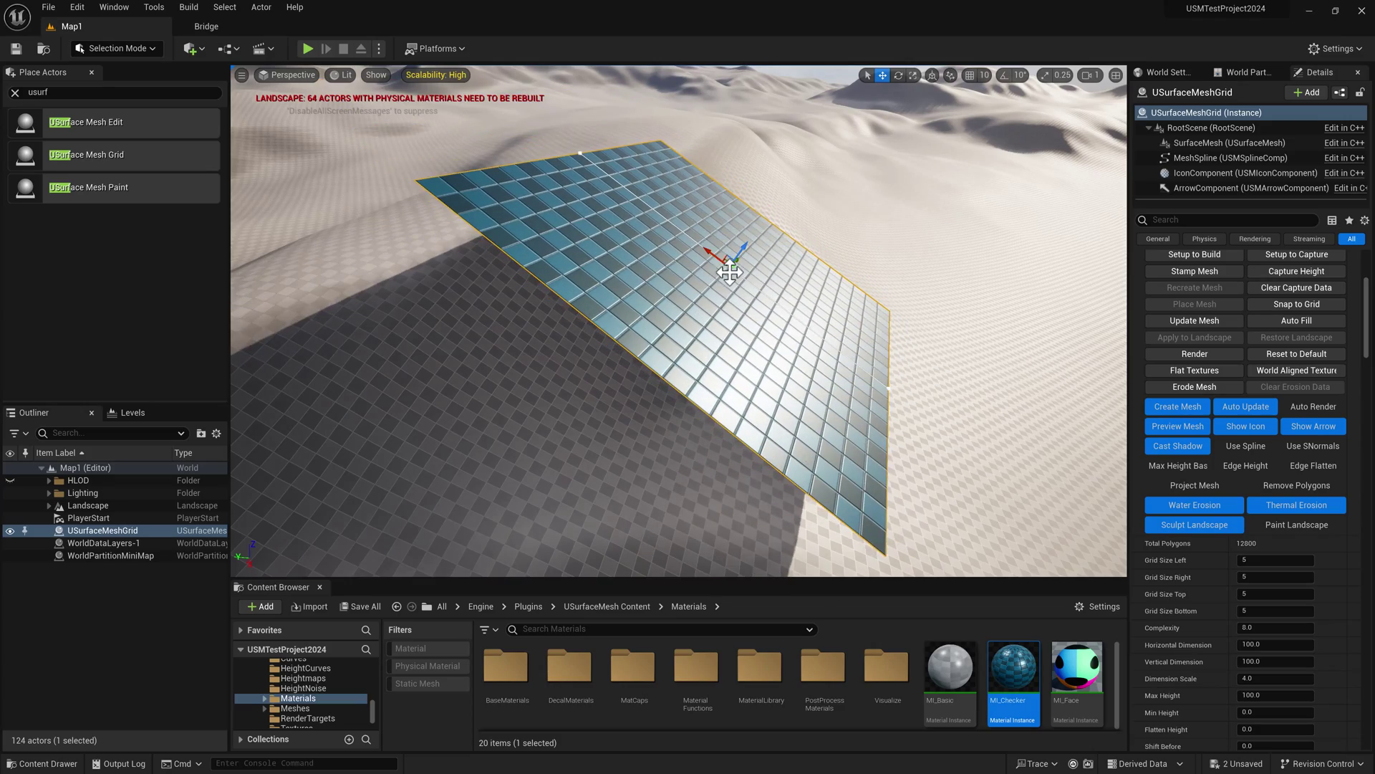
right_drag(726, 268, 763, 268)
Step: Inspect the mesh grid's polygon density in Wireframe view and return to the Lit view
key(alt+2)
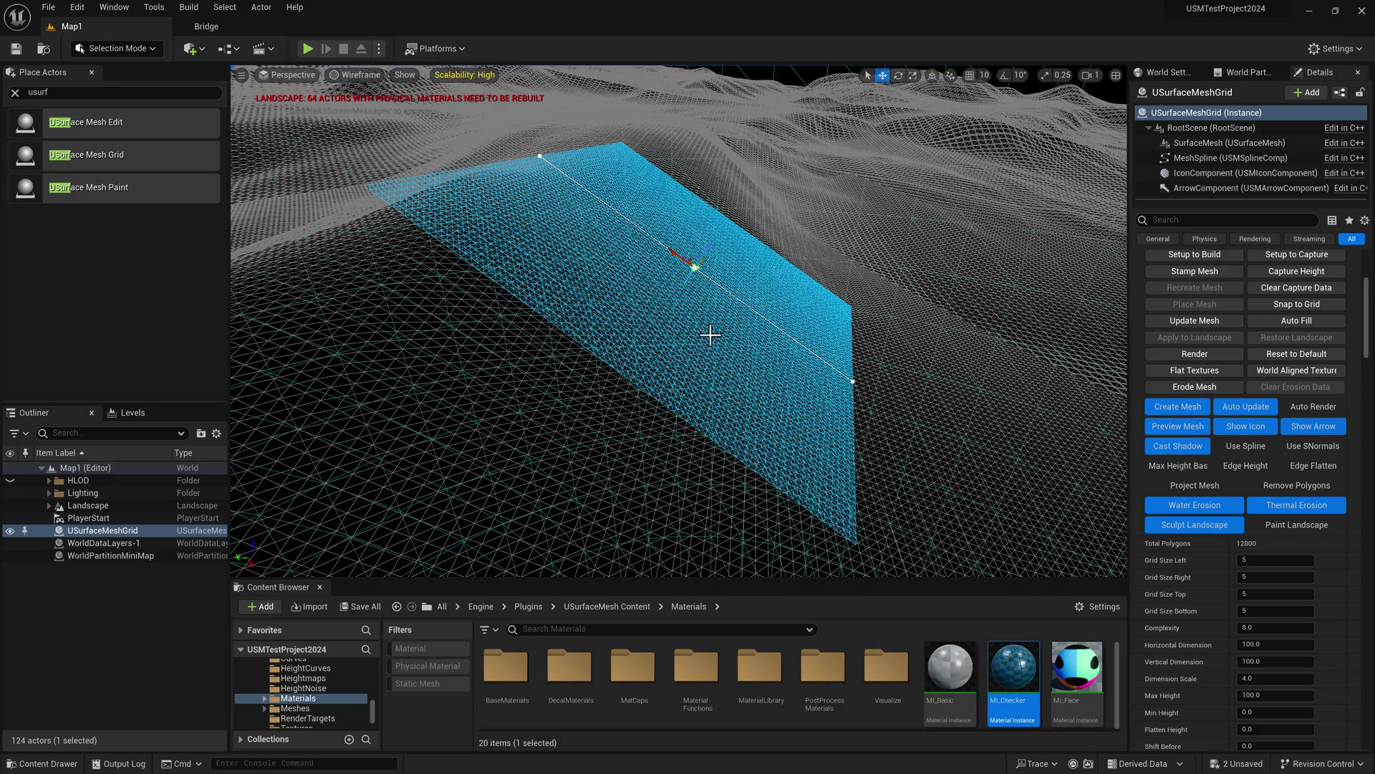
mouse_move(710, 335)
right_down()
mouse_move(693, 343)
mouse_move(707, 332)
right_up()
key(alt+4)
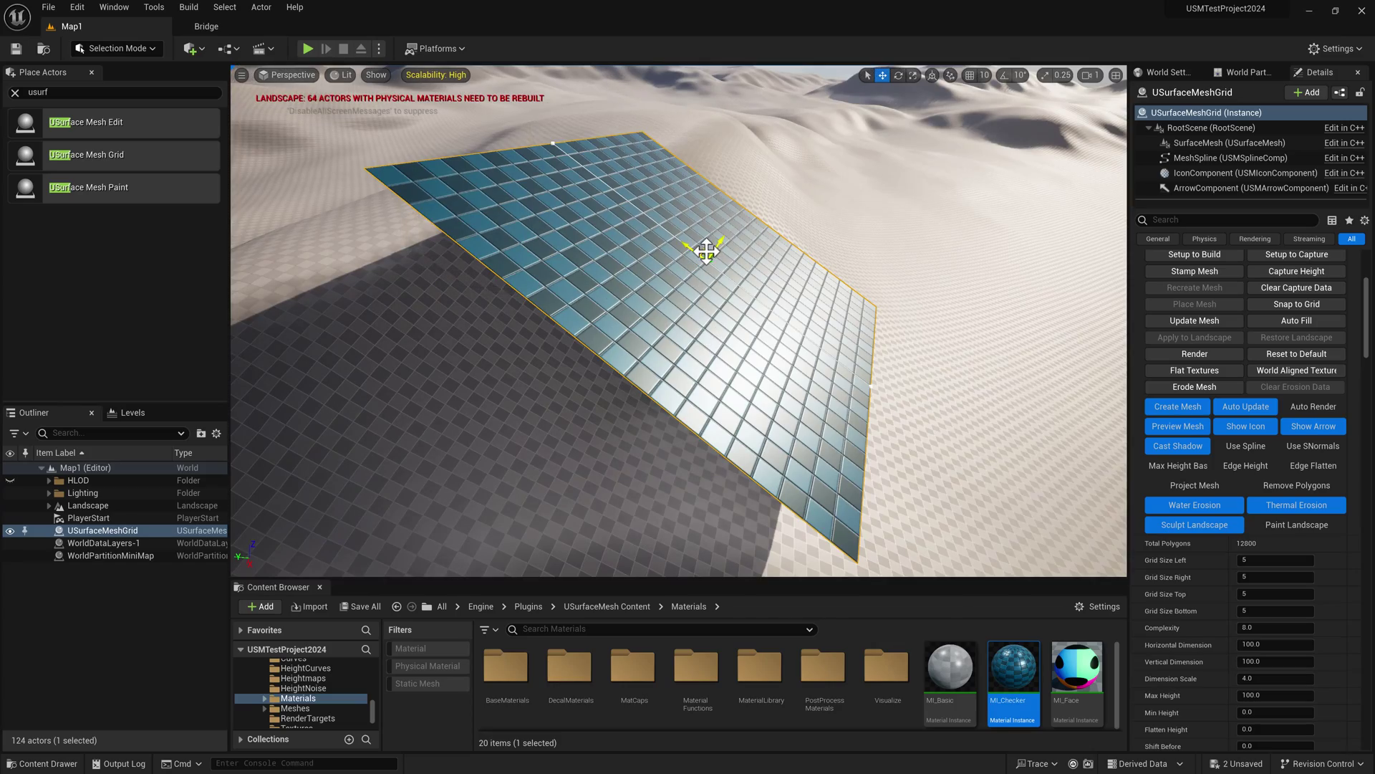
Step: Lower the mesh grid through the dune surface and lift it back above the landscape
right_drag(706, 250, 699, 336)
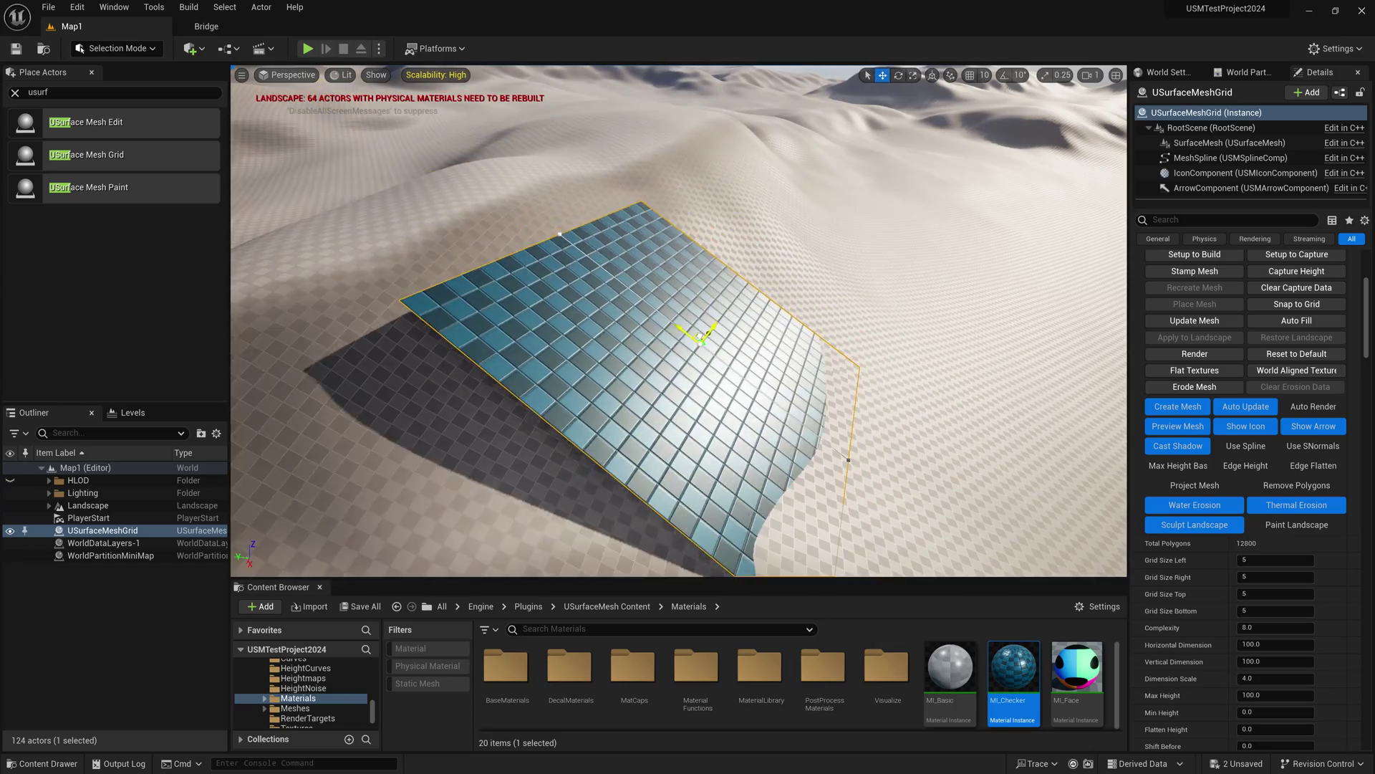
drag(700, 336, 665, 341)
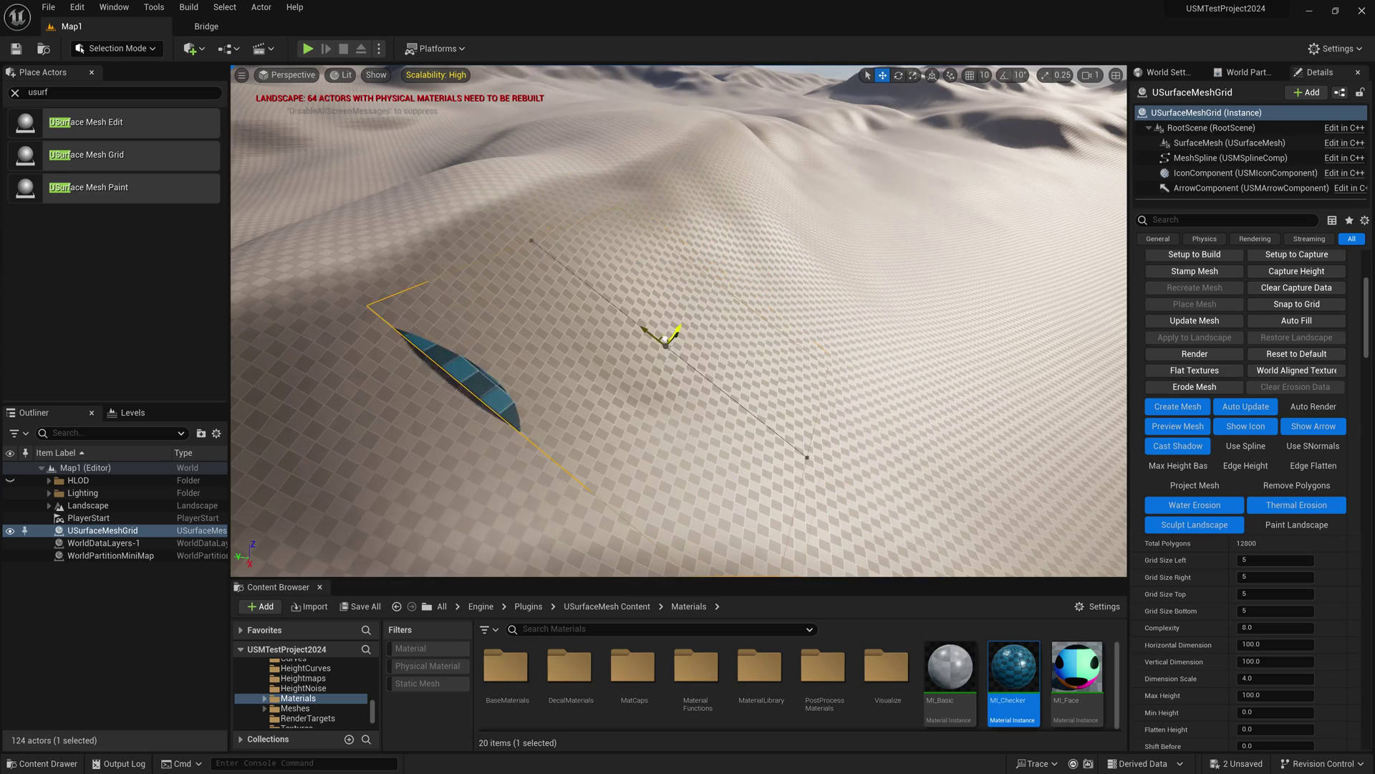
right_drag(710, 330, 717, 280)
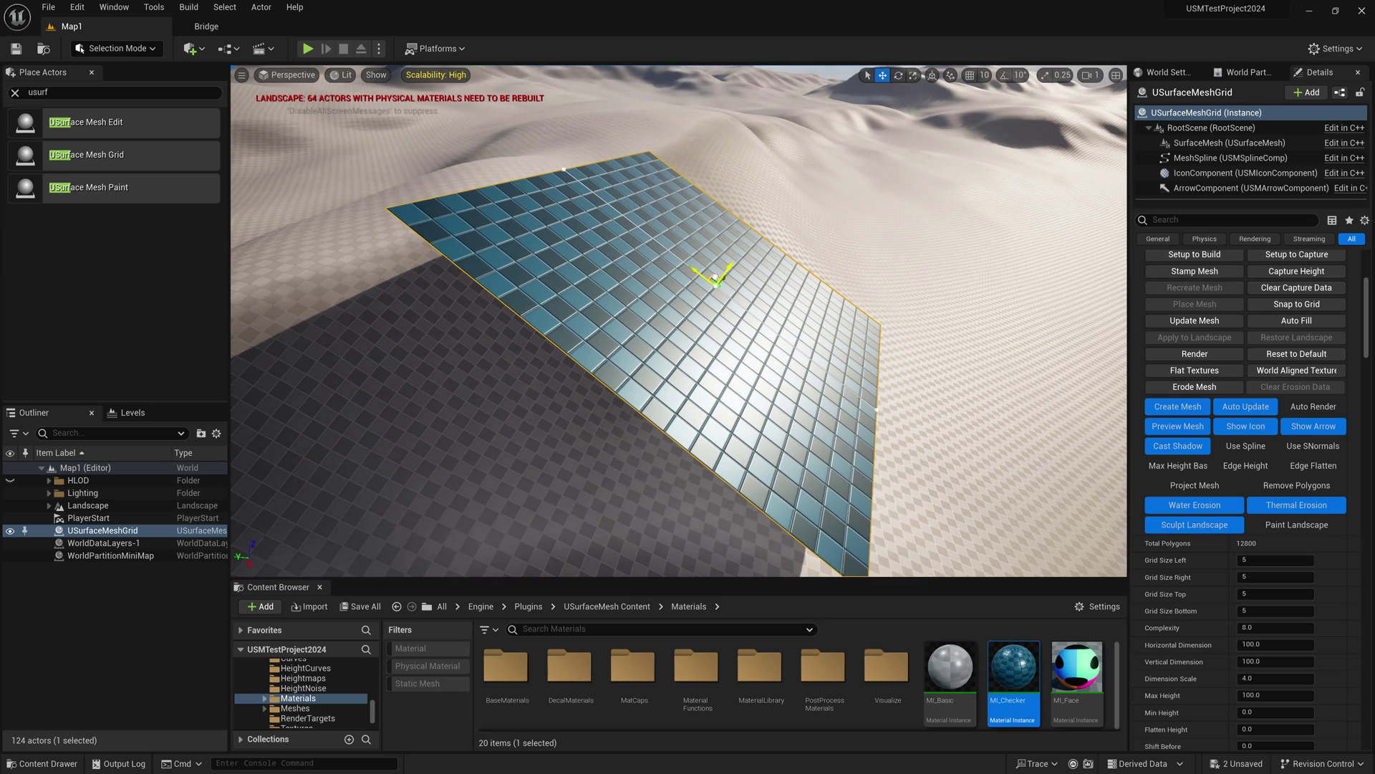
right_drag(710, 338, 718, 289)
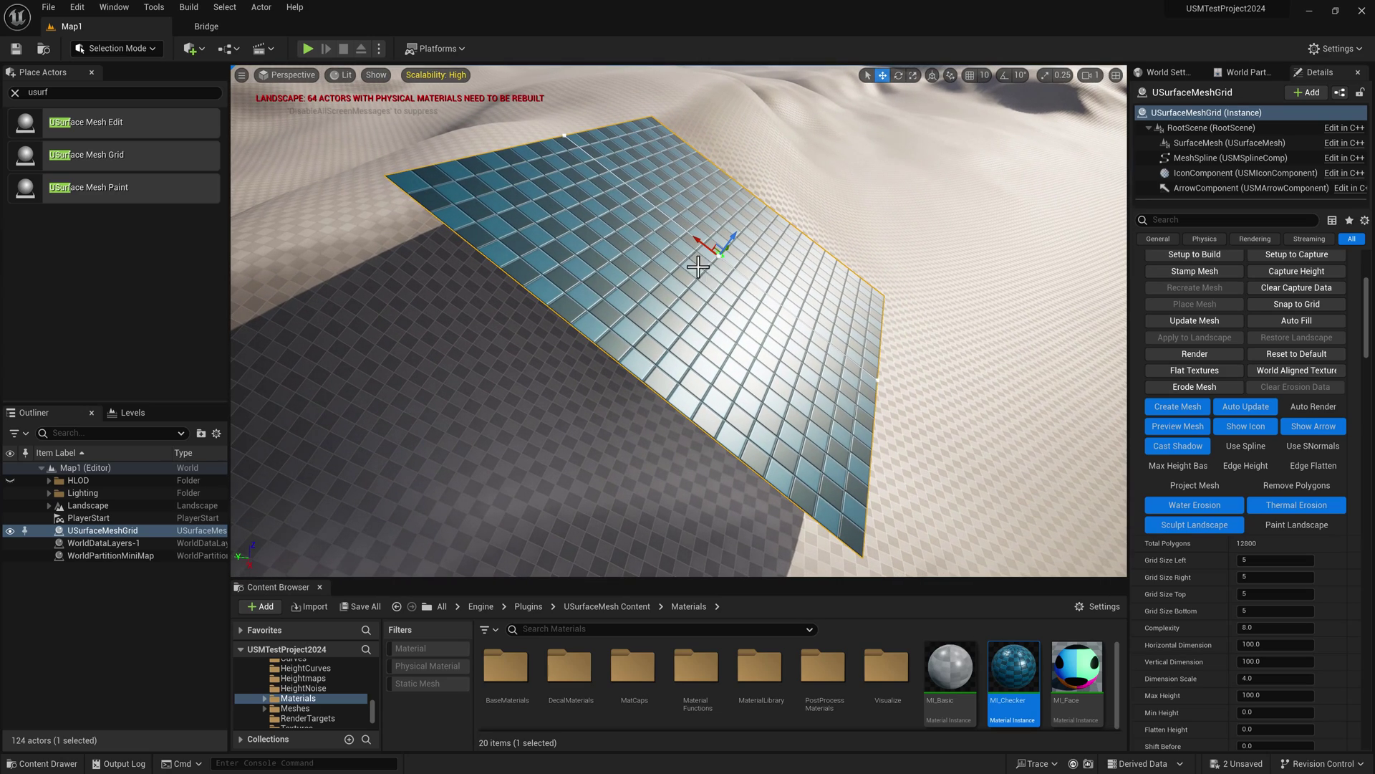
Step: Set the mesh grid's Shift Before value to 20
scroll(1246, 670, down, 4)
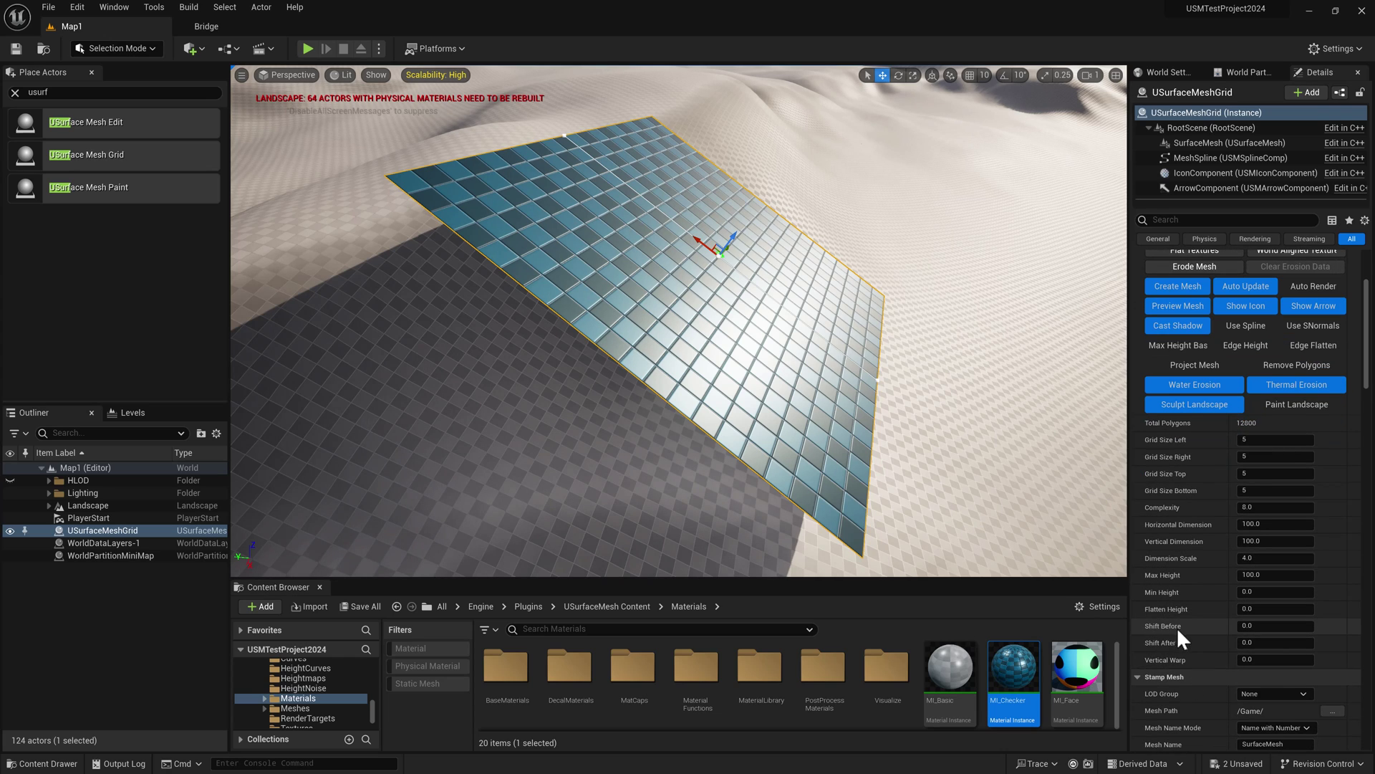
click(1266, 626)
text(20)
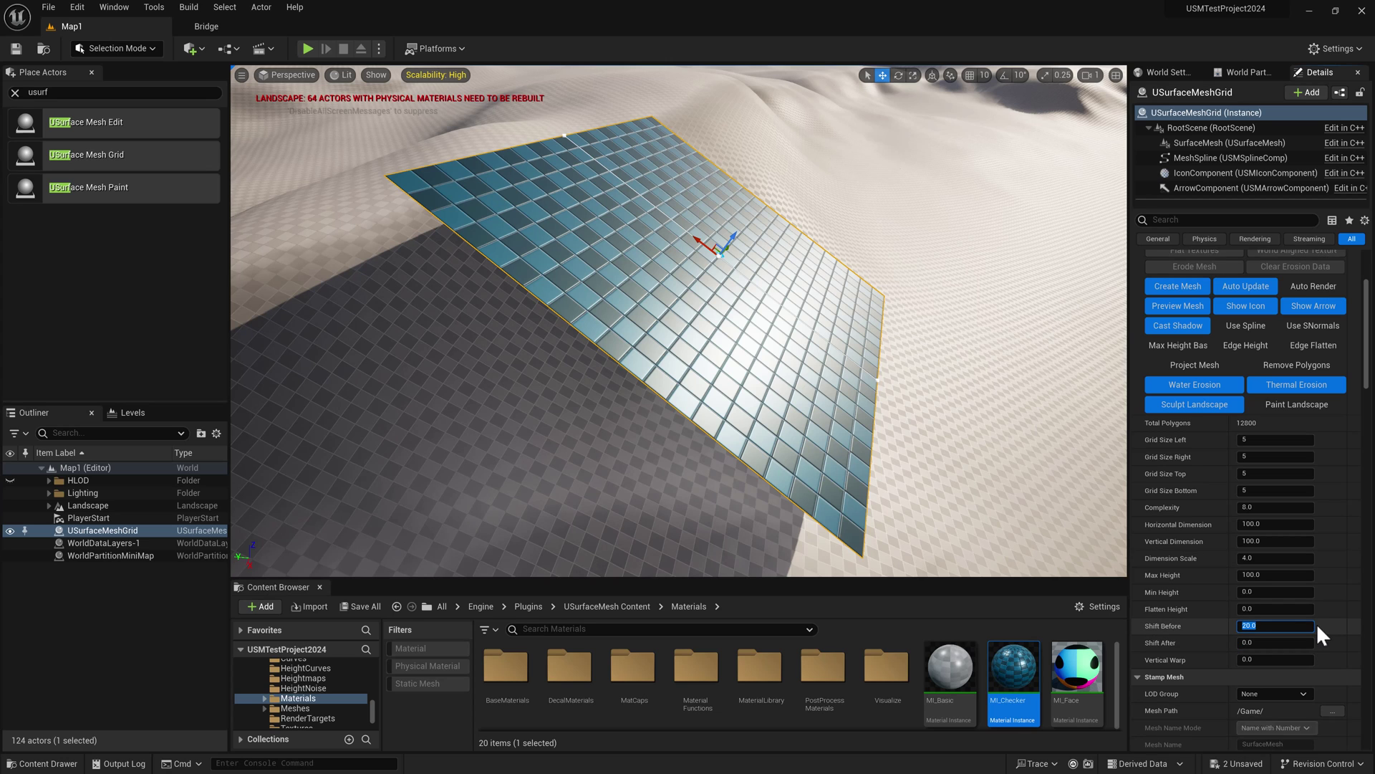
key(Return)
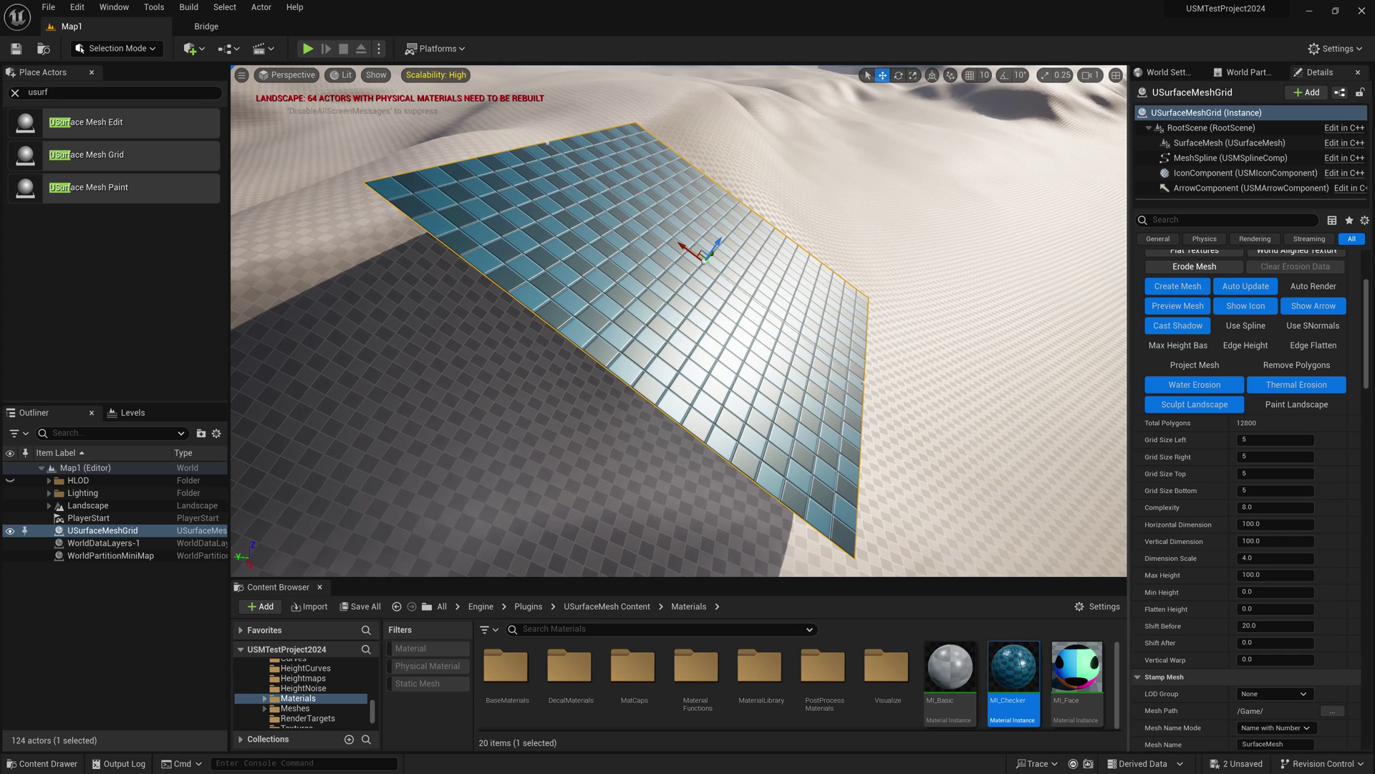
Step: Turn on Project Mesh to drape the grid onto the dune and check the fit around its edges
click(1194, 365)
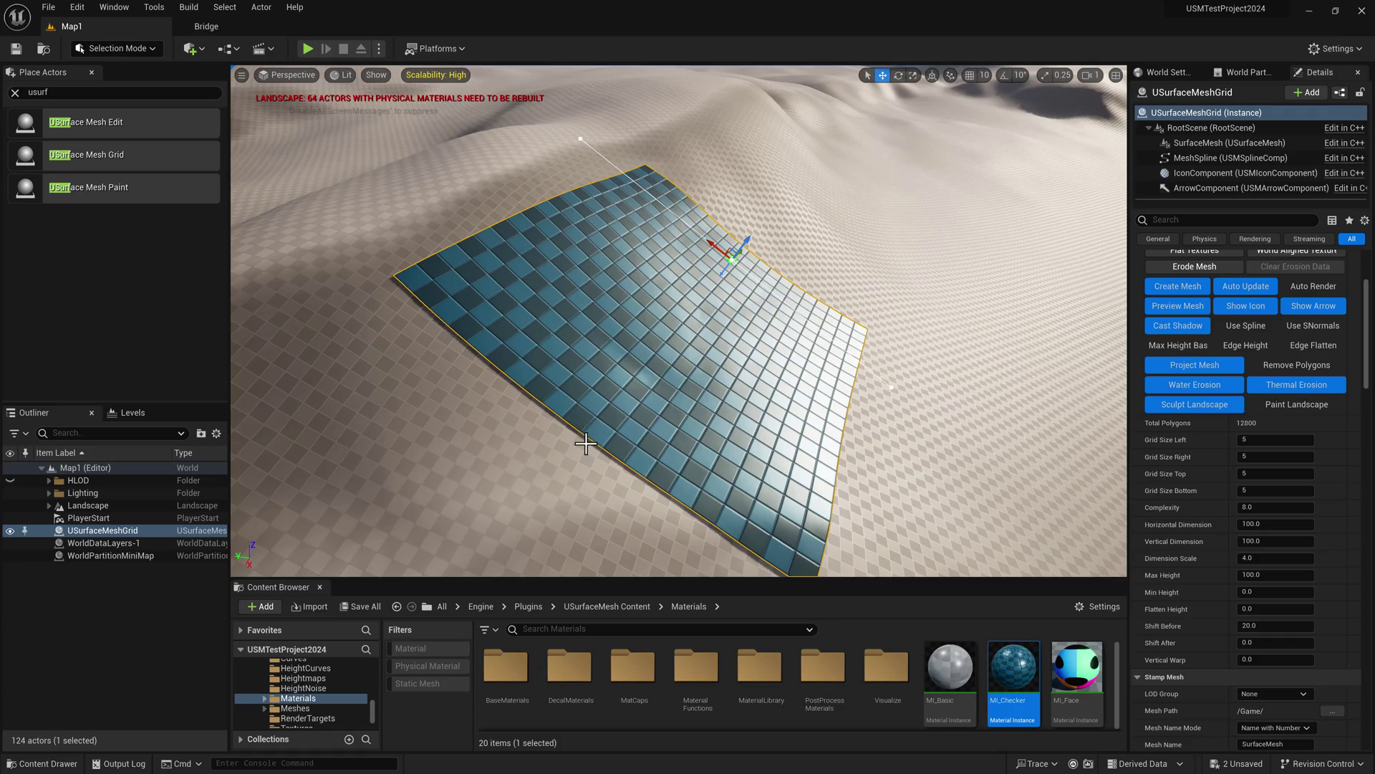
right_drag(576, 427, 535, 425)
right_drag(892, 474, 893, 474)
Step: Set the Live Update Interval in the mesh settings to 0.1
scroll(1254, 420, down, 10)
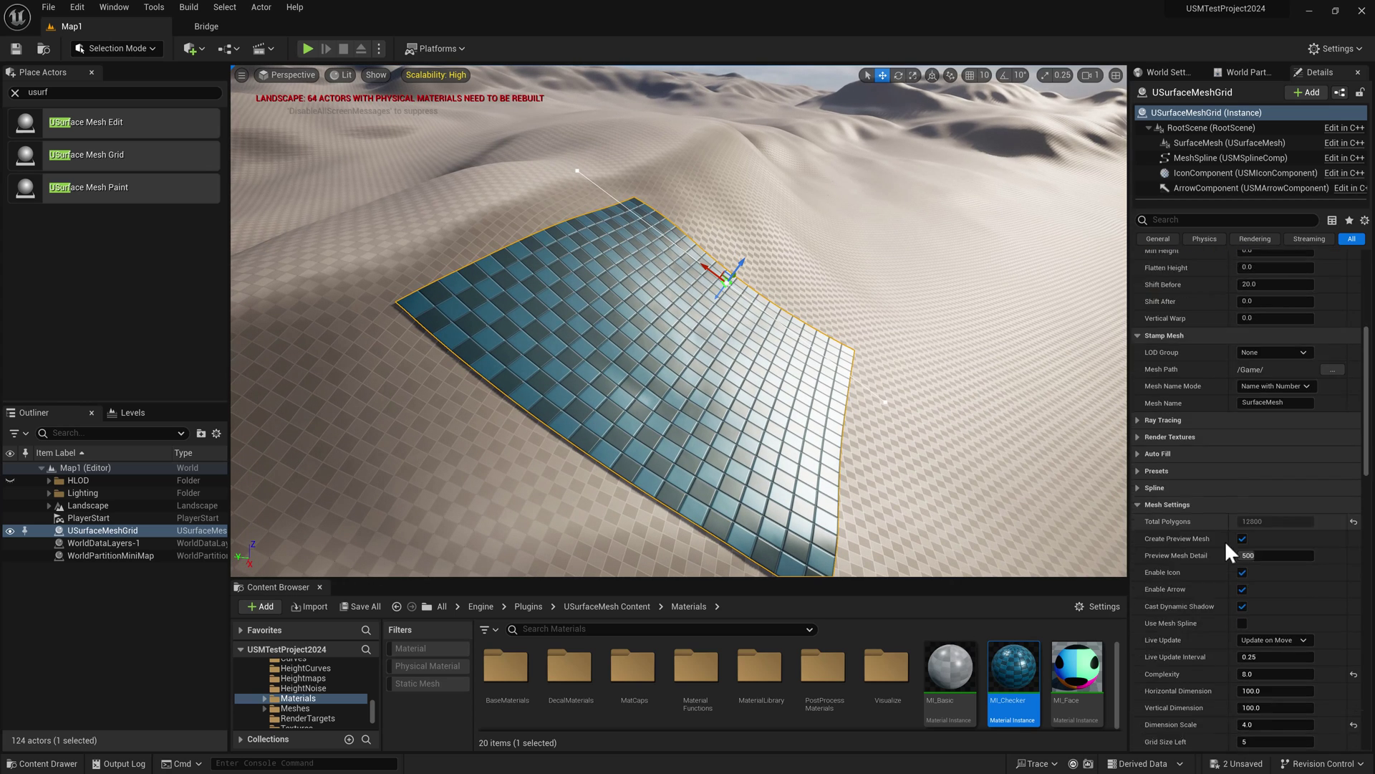
scroll(1224, 544, down, 1)
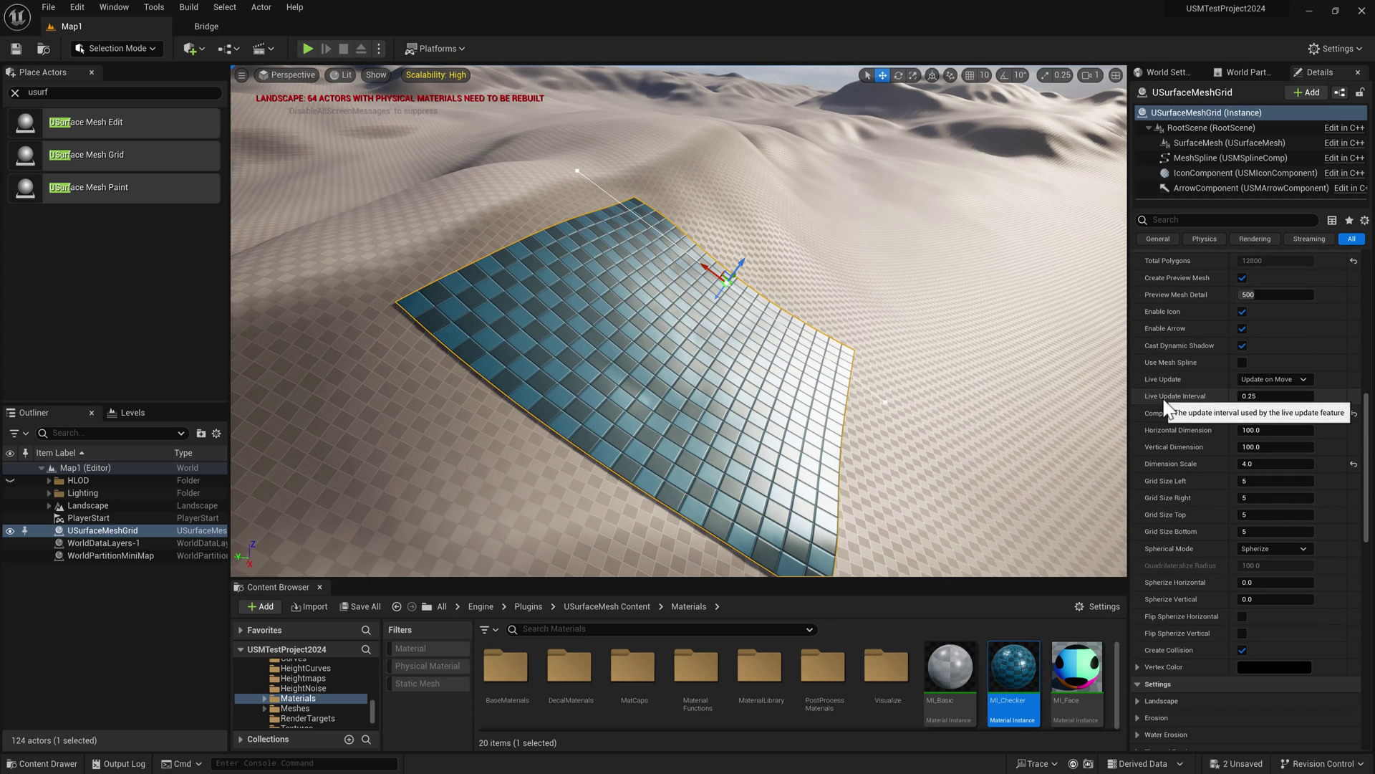
text(0.1)
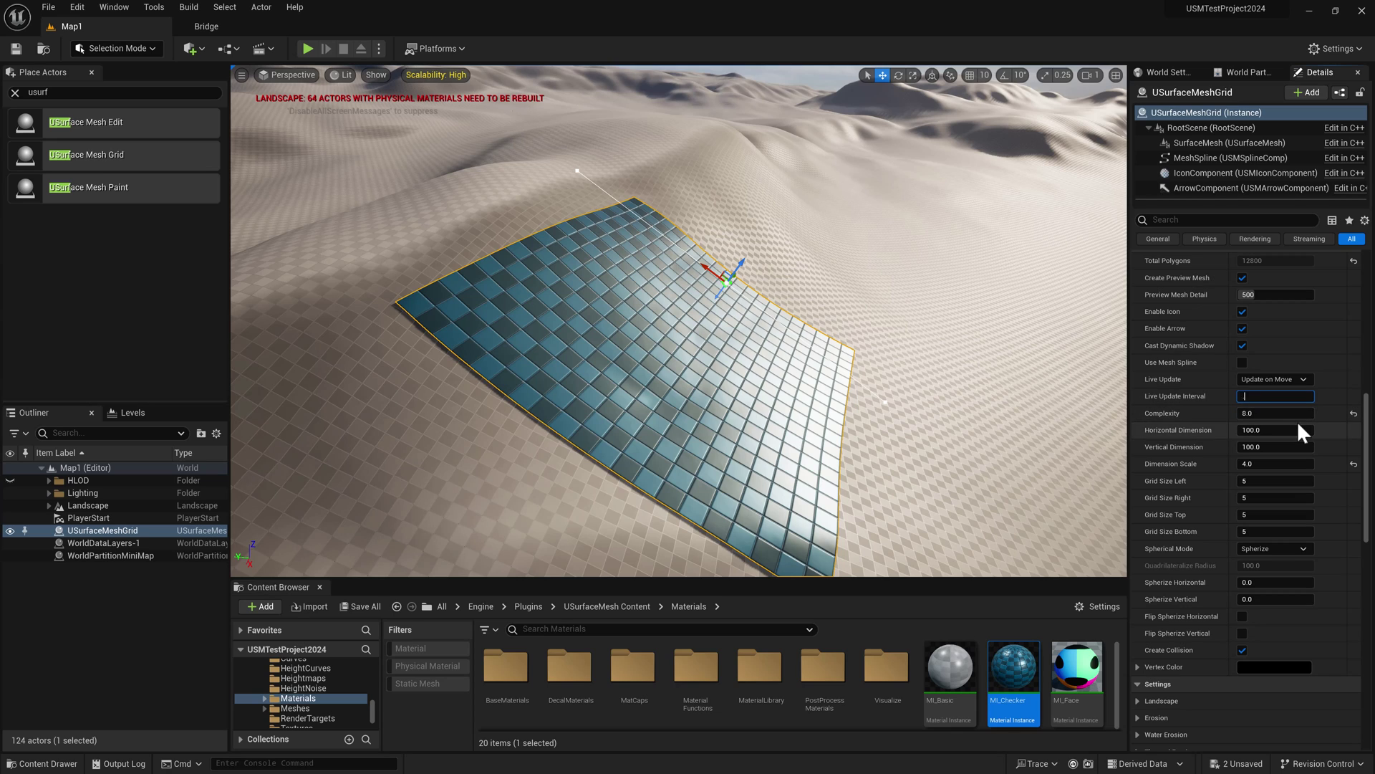
key(Return)
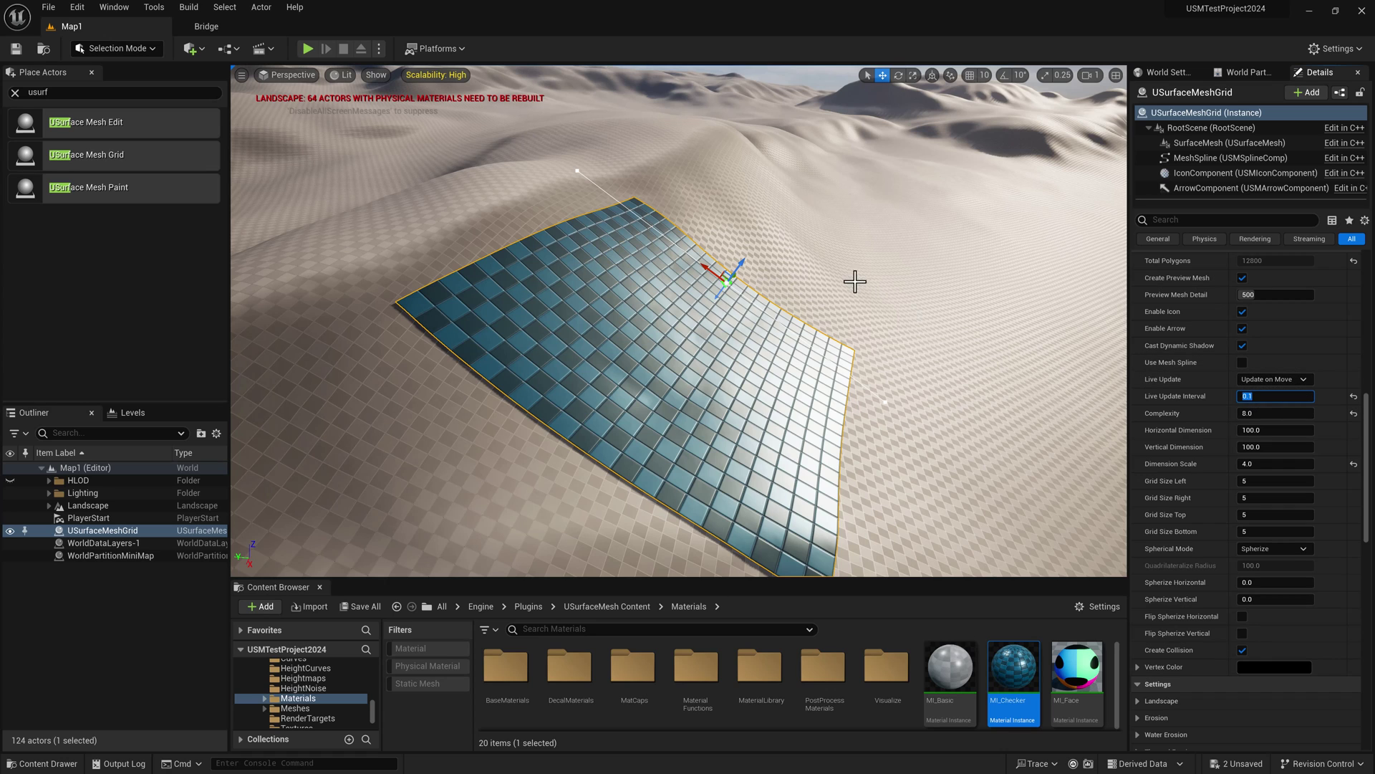
Step: Move the projected mesh grid across the dune ridge to reproject it onto the landscape at a new position
right_drag(782, 291, 766, 288)
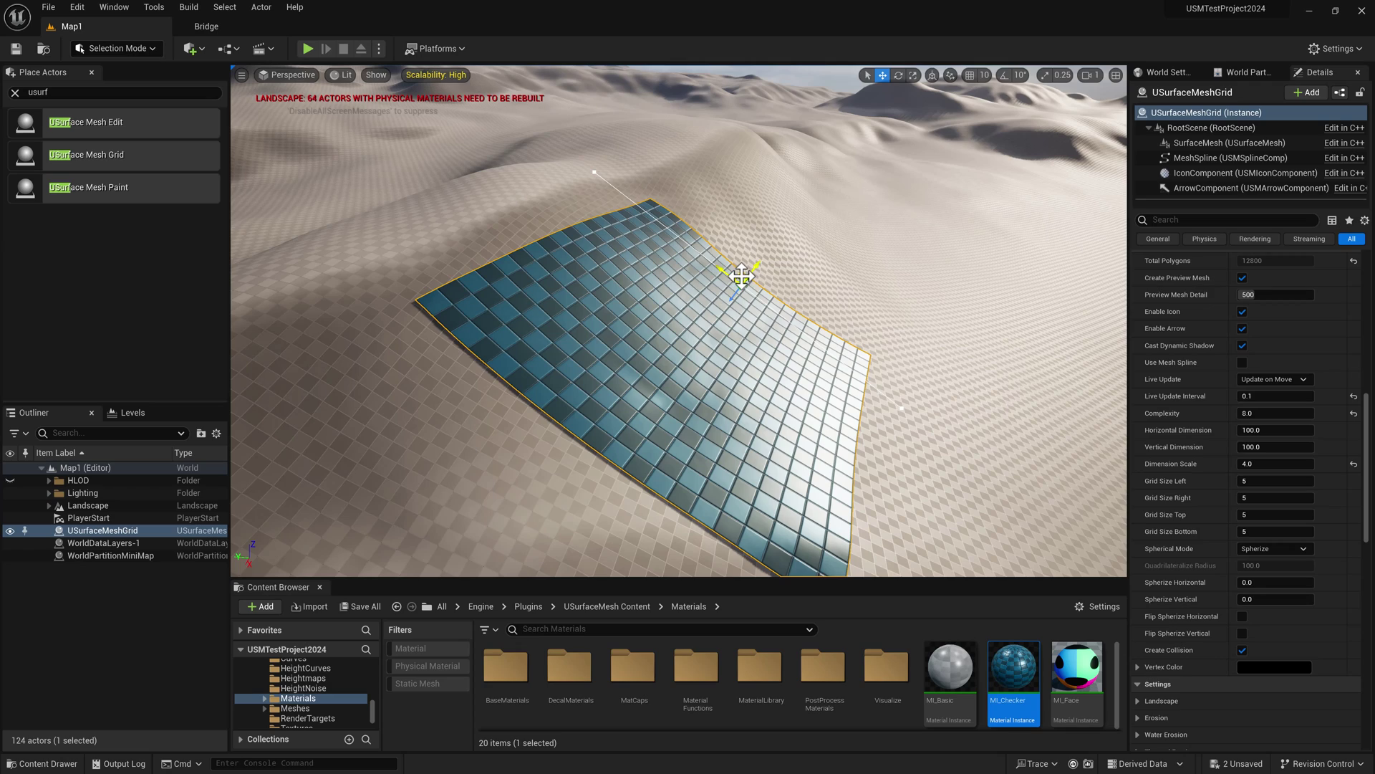
shift+drag(740, 275, 743, 279)
right_drag(742, 279, 714, 334)
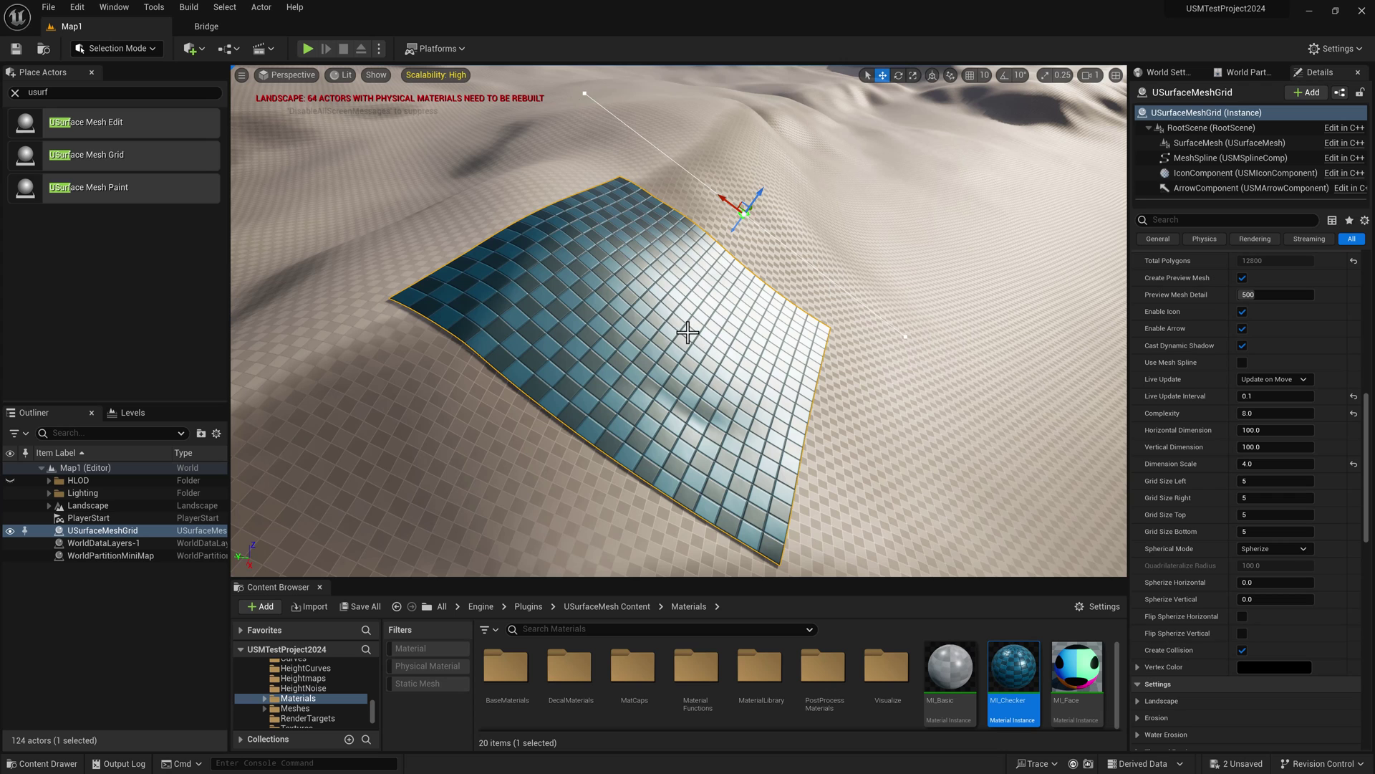
key(w)
mouse_move(647, 336)
right_down()
mouse_move(638, 344)
mouse_move(648, 335)
right_up()
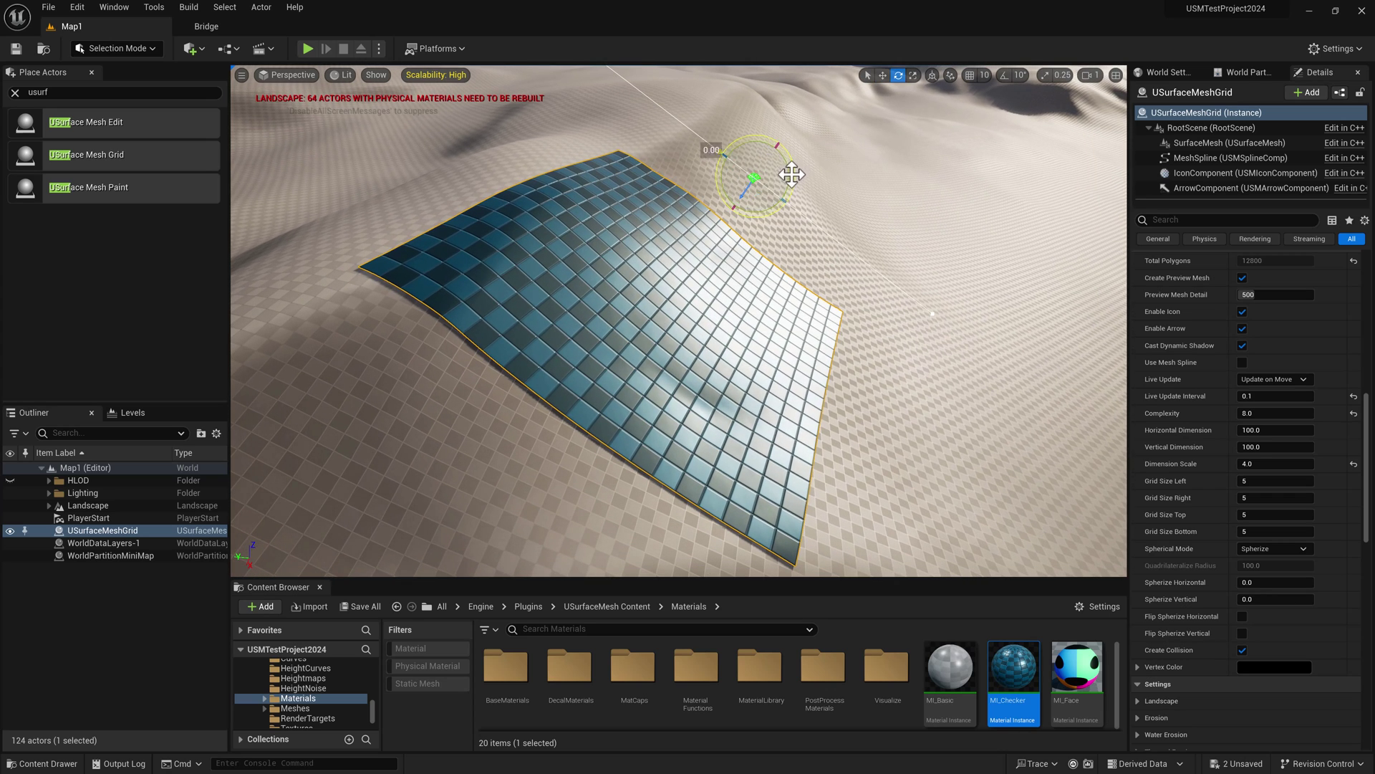
Step: Rotate the mesh grid above the dune ridge so it reprojects onto the landscape at a new angle
drag(792, 174, 858, 230)
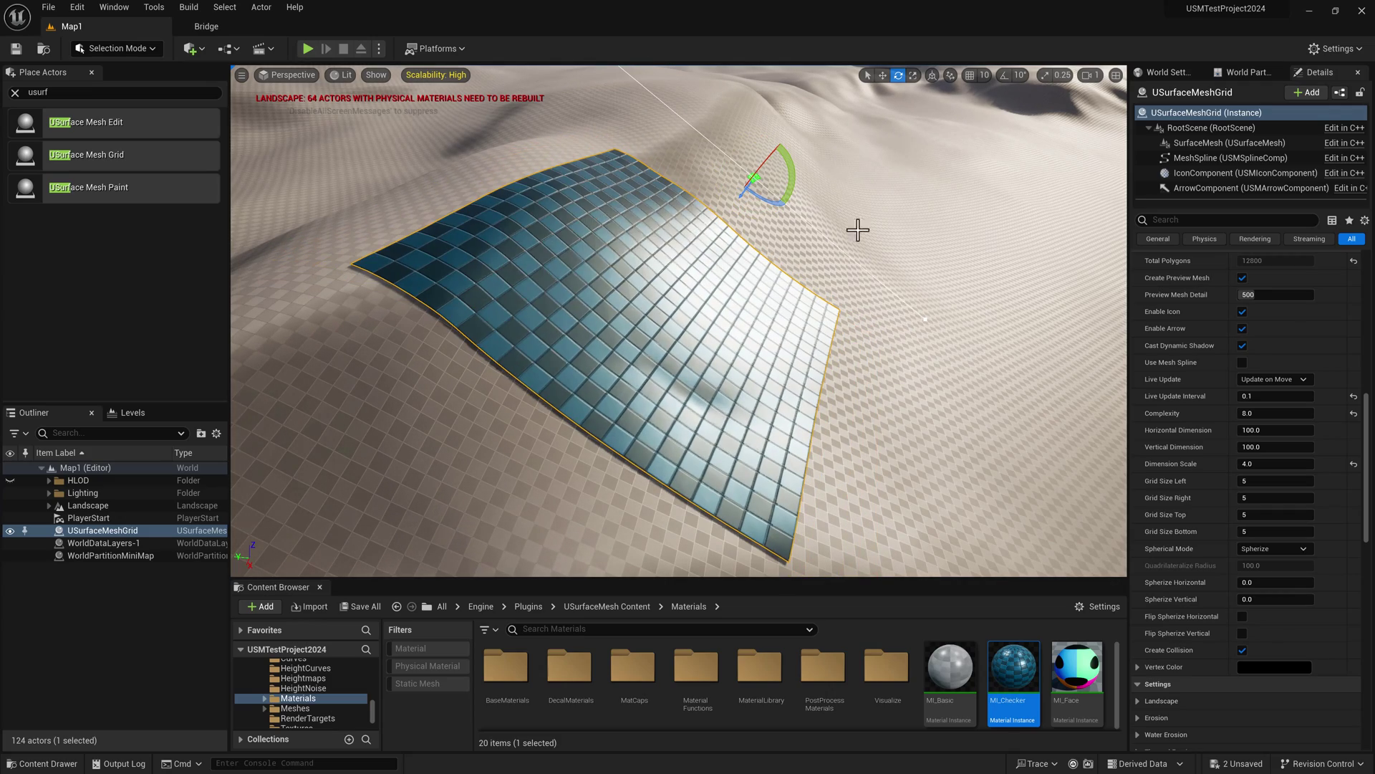
right_drag(914, 365, 911, 352)
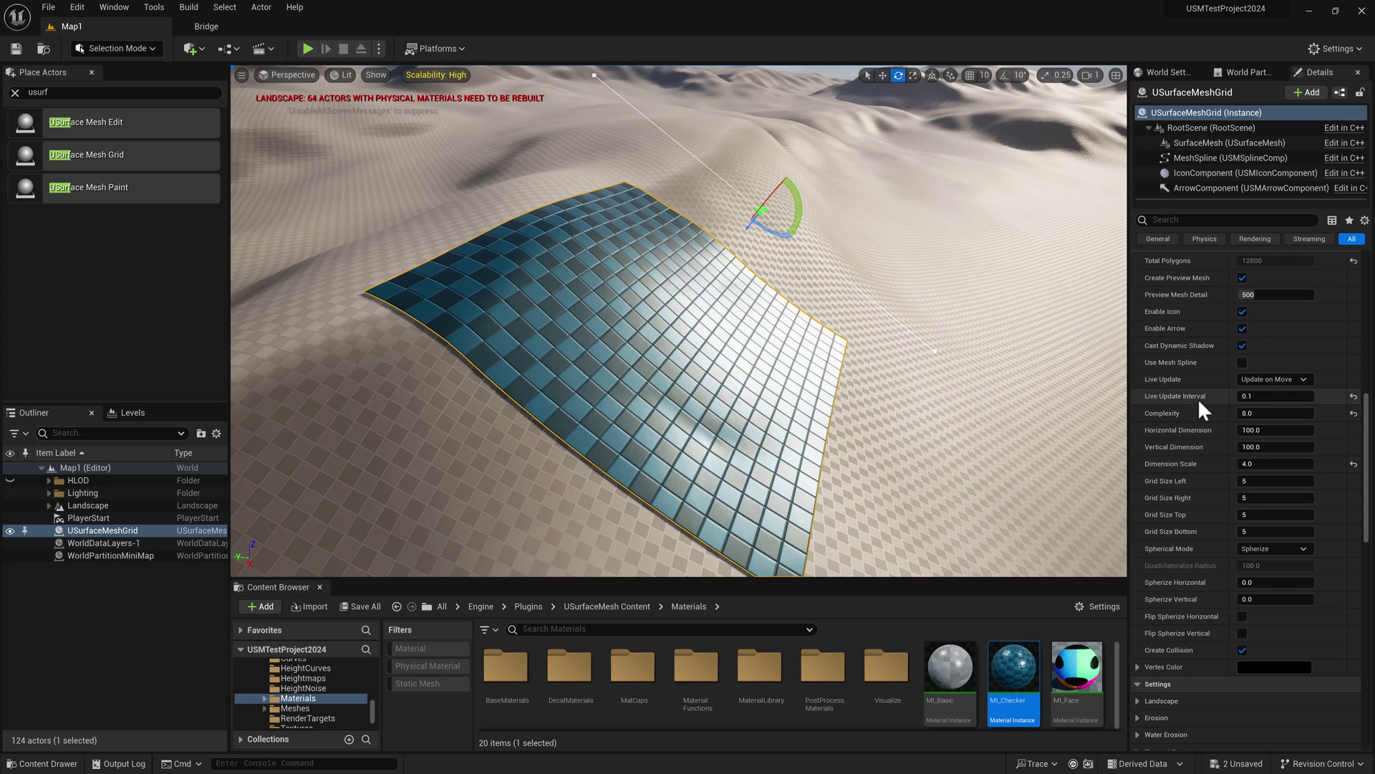
scroll(1232, 466, up, 4)
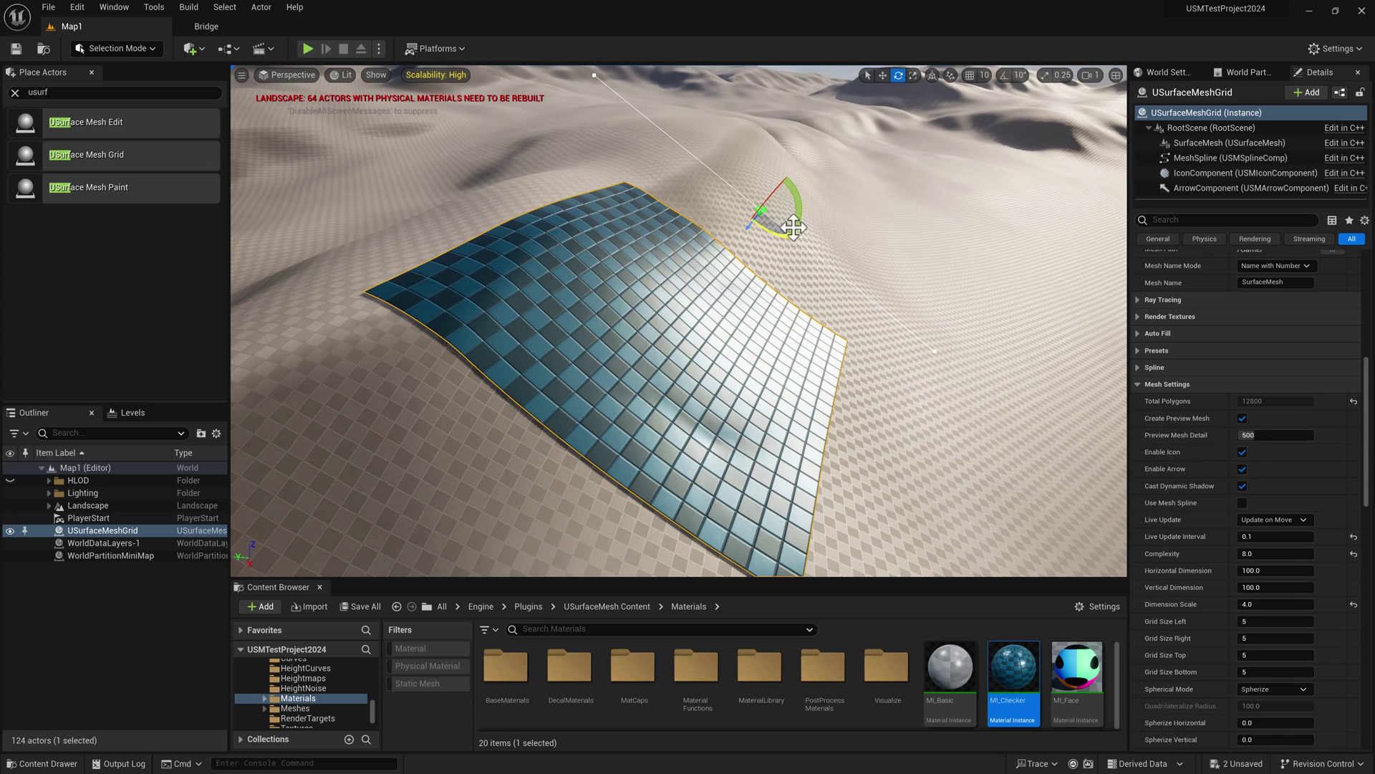
right_drag(666, 261, 671, 281)
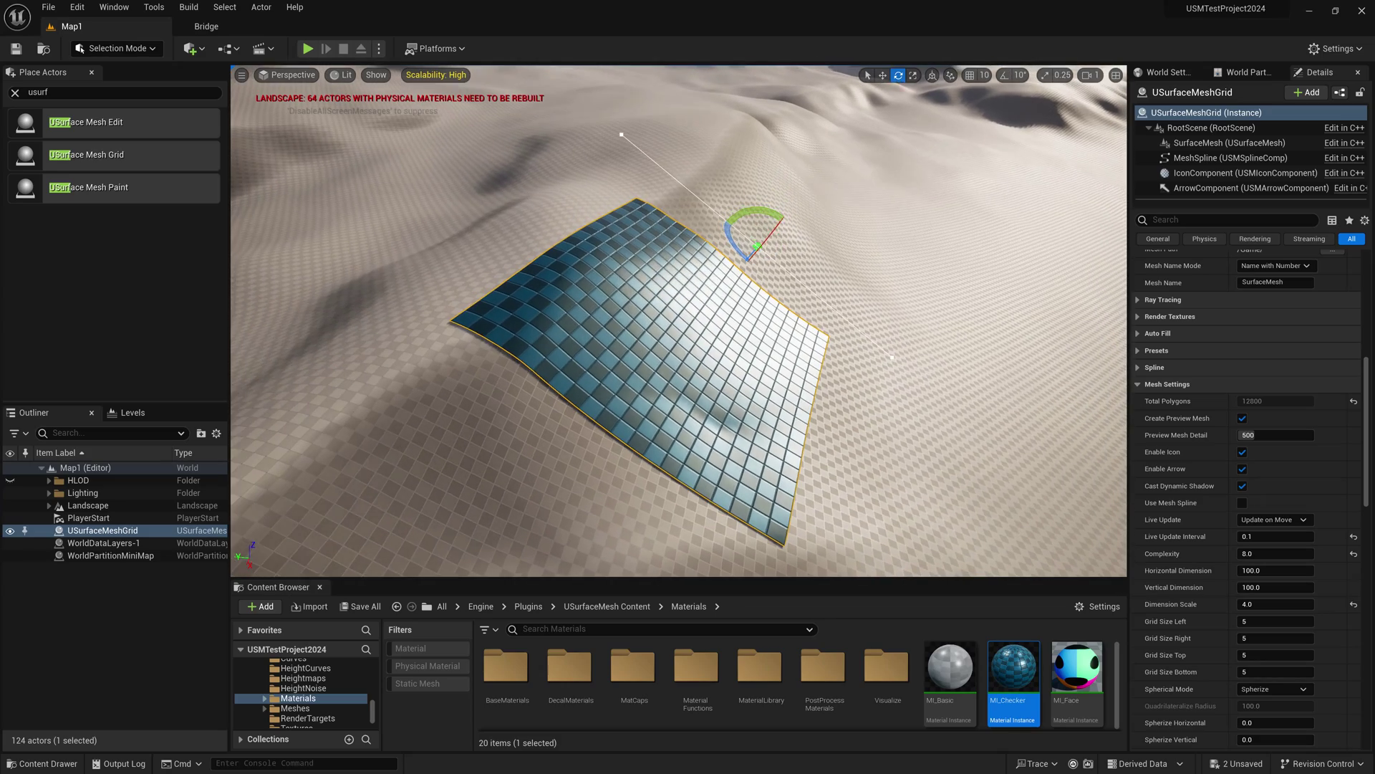
drag(830, 257, 835, 259)
key(w)
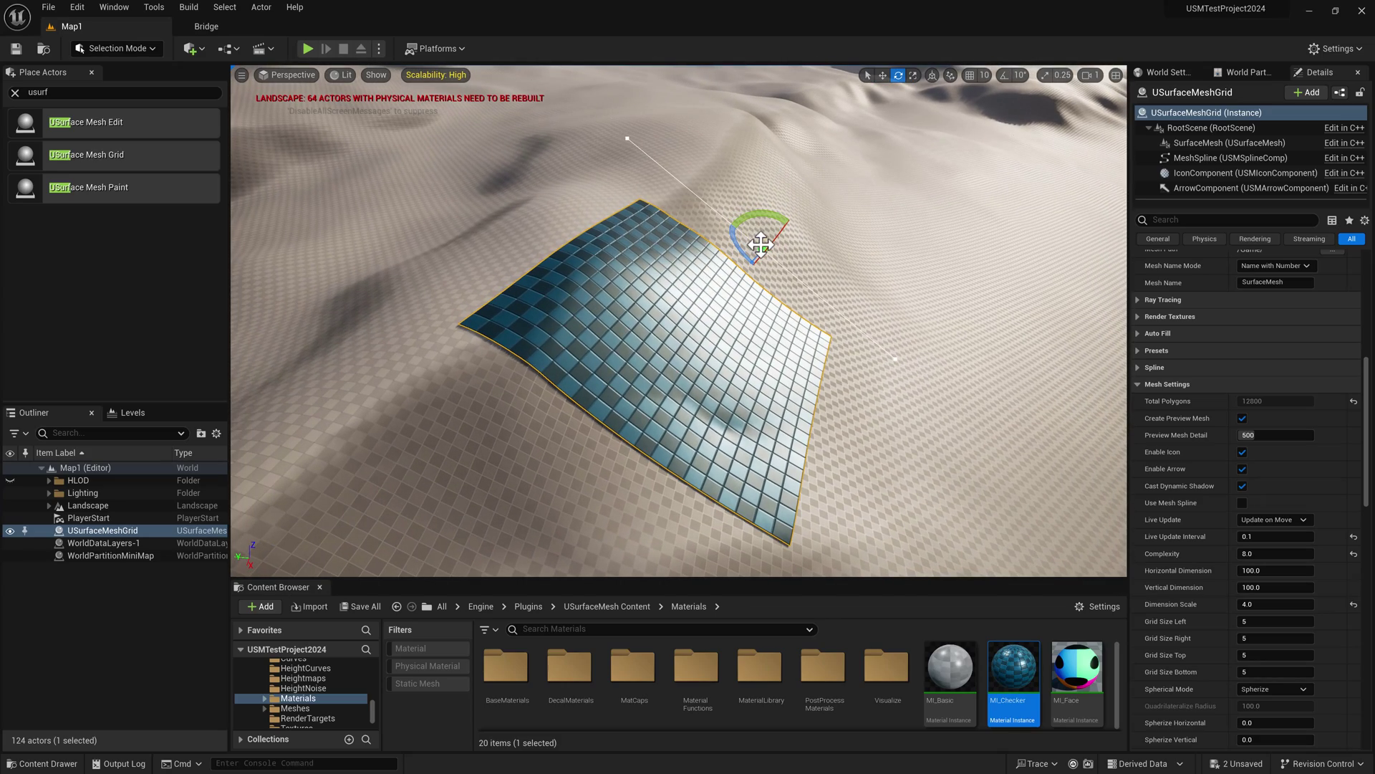
Step: Rotate the projected grid in wireframe view to check how its polygons follow the terrain, and return to lit view
key(alt+2)
drag(779, 213, 729, 235)
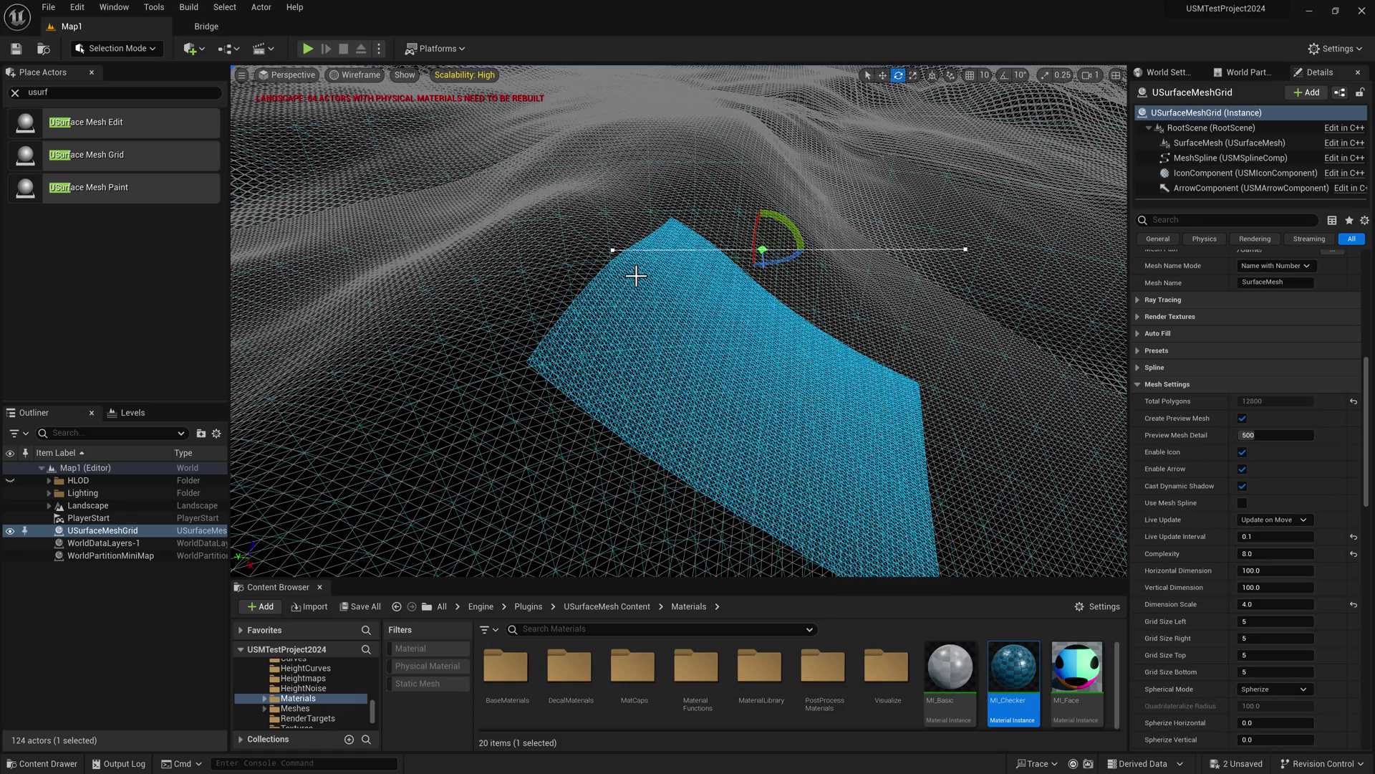
key(alt+4)
Step: Rotate the grid once more and raise it higher above the dune
right_drag(652, 297, 669, 292)
drag(657, 265, 703, 244)
key(w)
drag(710, 182, 706, 135)
Step: Turn Project Mesh off and back on to compare the flat grid with the projected surface
scroll(1222, 376, up, 5)
scroll(1222, 405, up, 3)
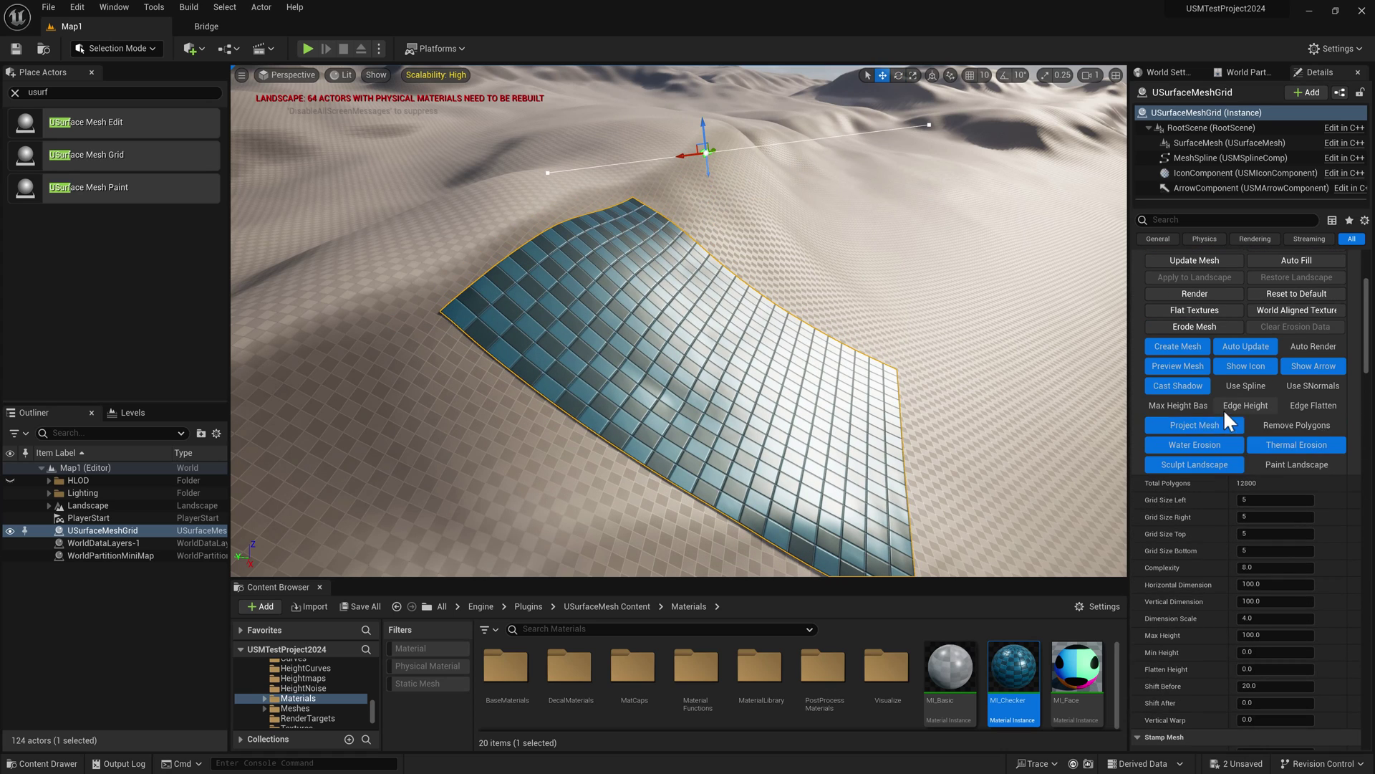
click(1227, 425)
mouse_move(680, 321)
right_down()
mouse_move(679, 344)
mouse_move(696, 331)
right_up()
key(e)
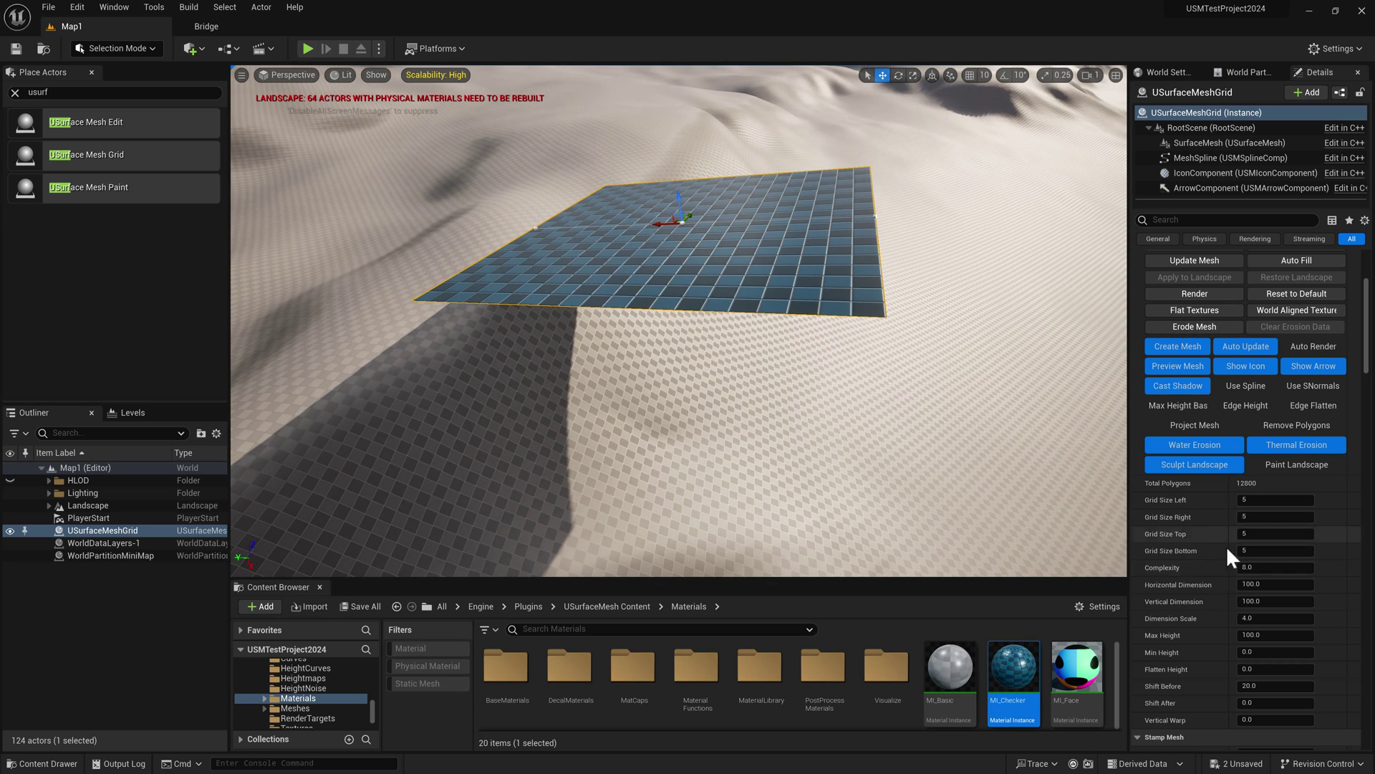
right_drag(715, 253, 707, 245)
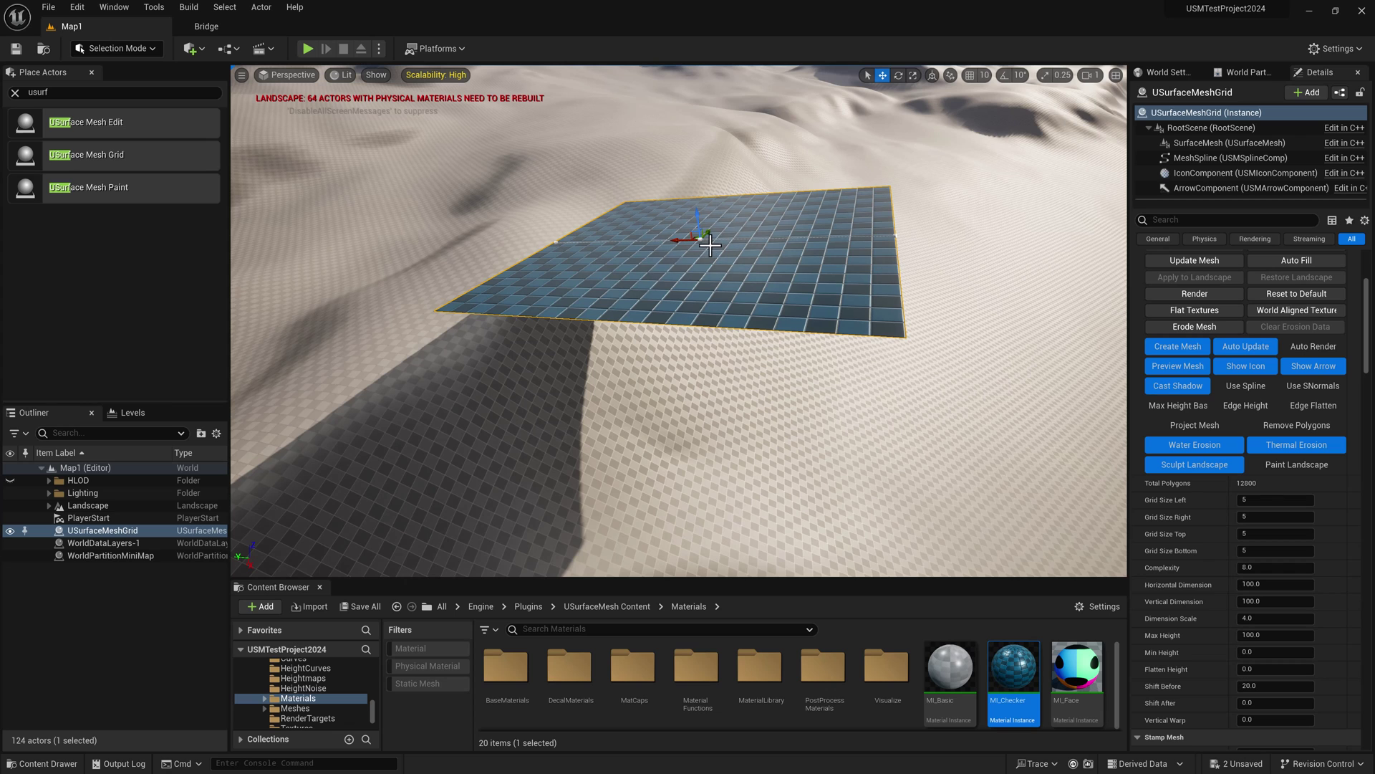
click(1214, 426)
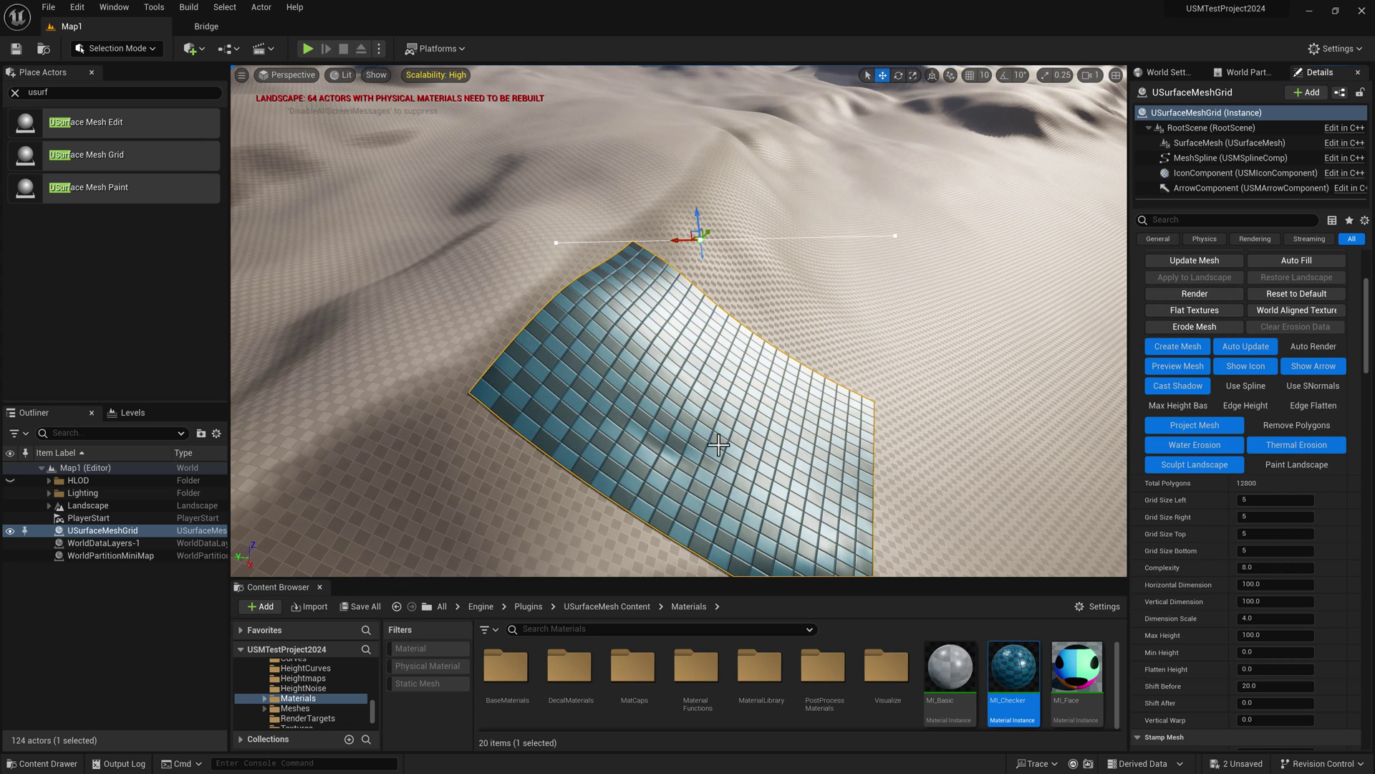
Step: Examine the projected grid's fit to the dune in wireframe view and return to lit view
right_drag(719, 445, 712, 513)
key(alt+2)
right_drag(700, 418, 709, 391)
key(alt+4)
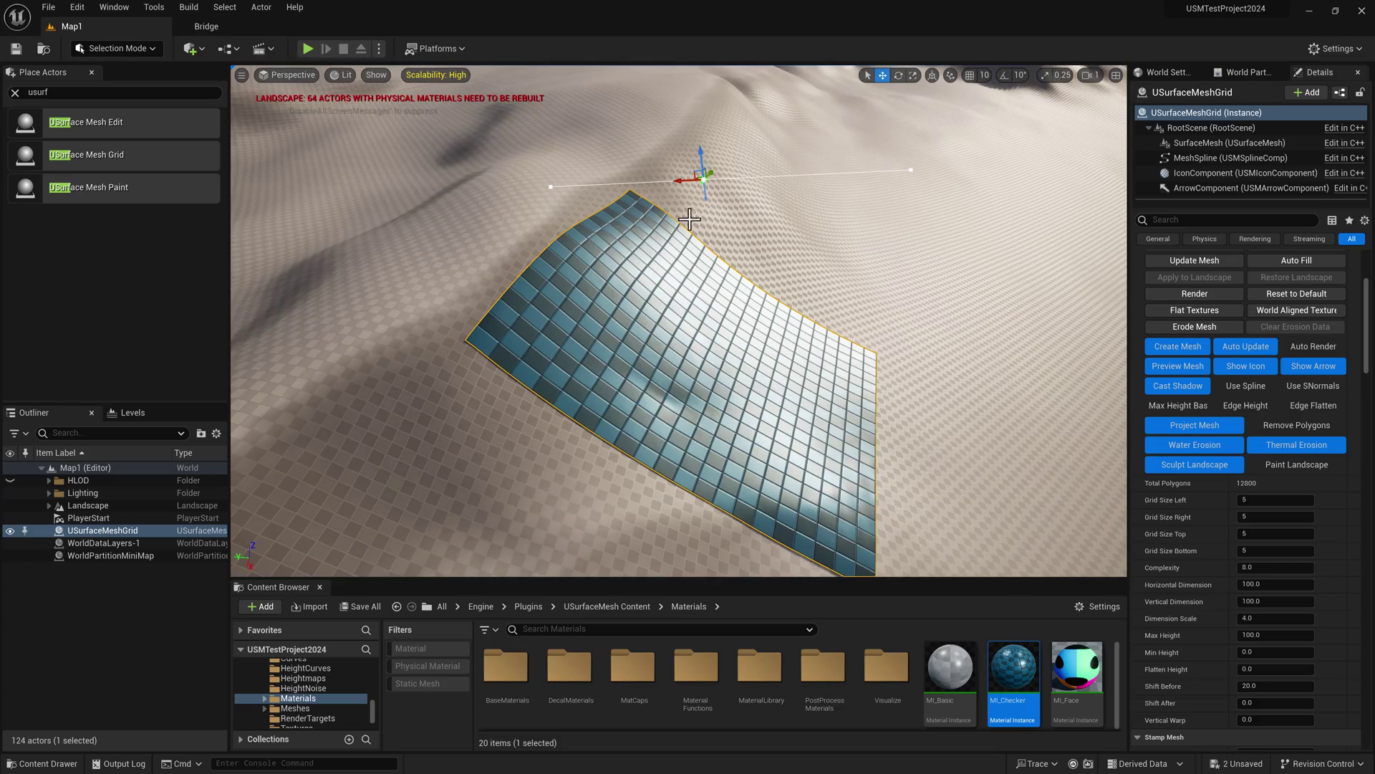
Step: Turn the projected grid diagonally across the dune ridge with the rotation gizmo and view it from a lower angle
drag(715, 143, 699, 154)
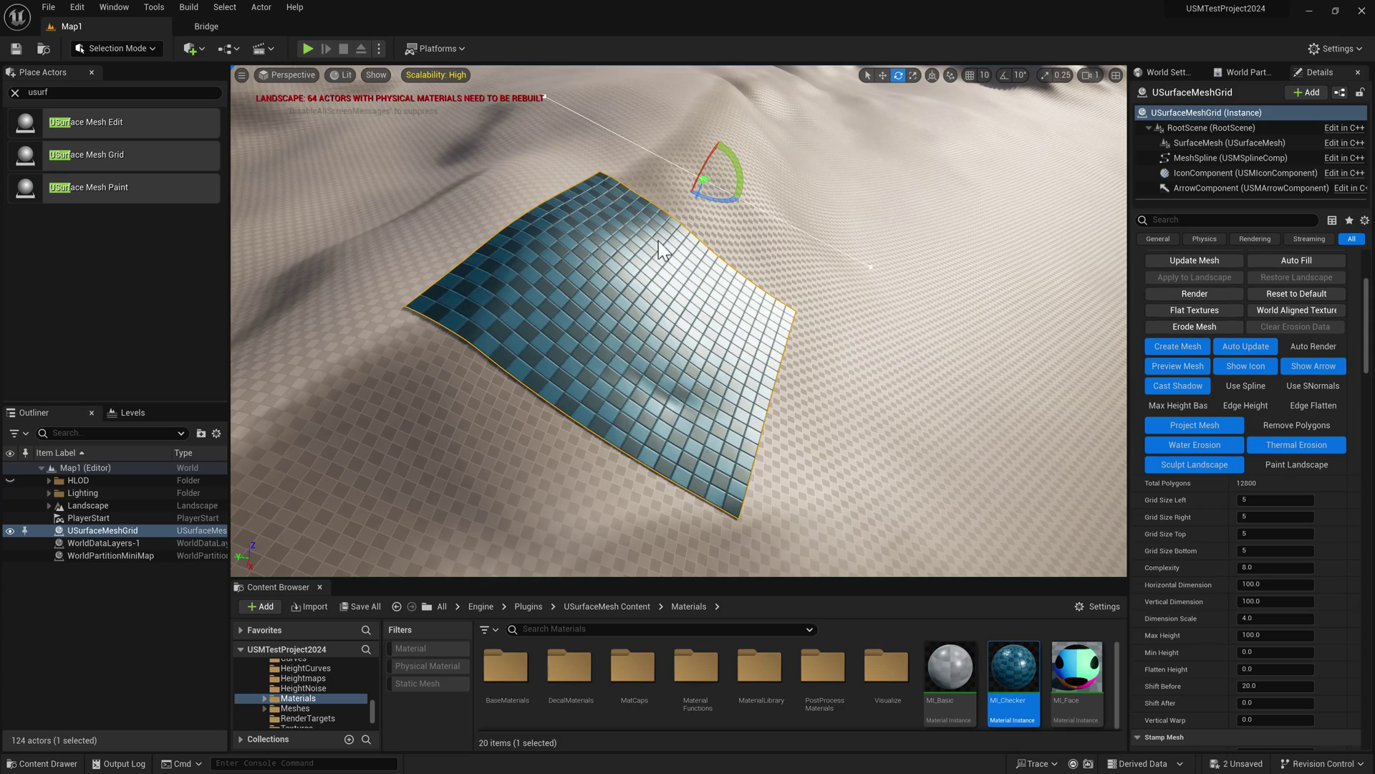
right_drag(658, 241, 634, 198)
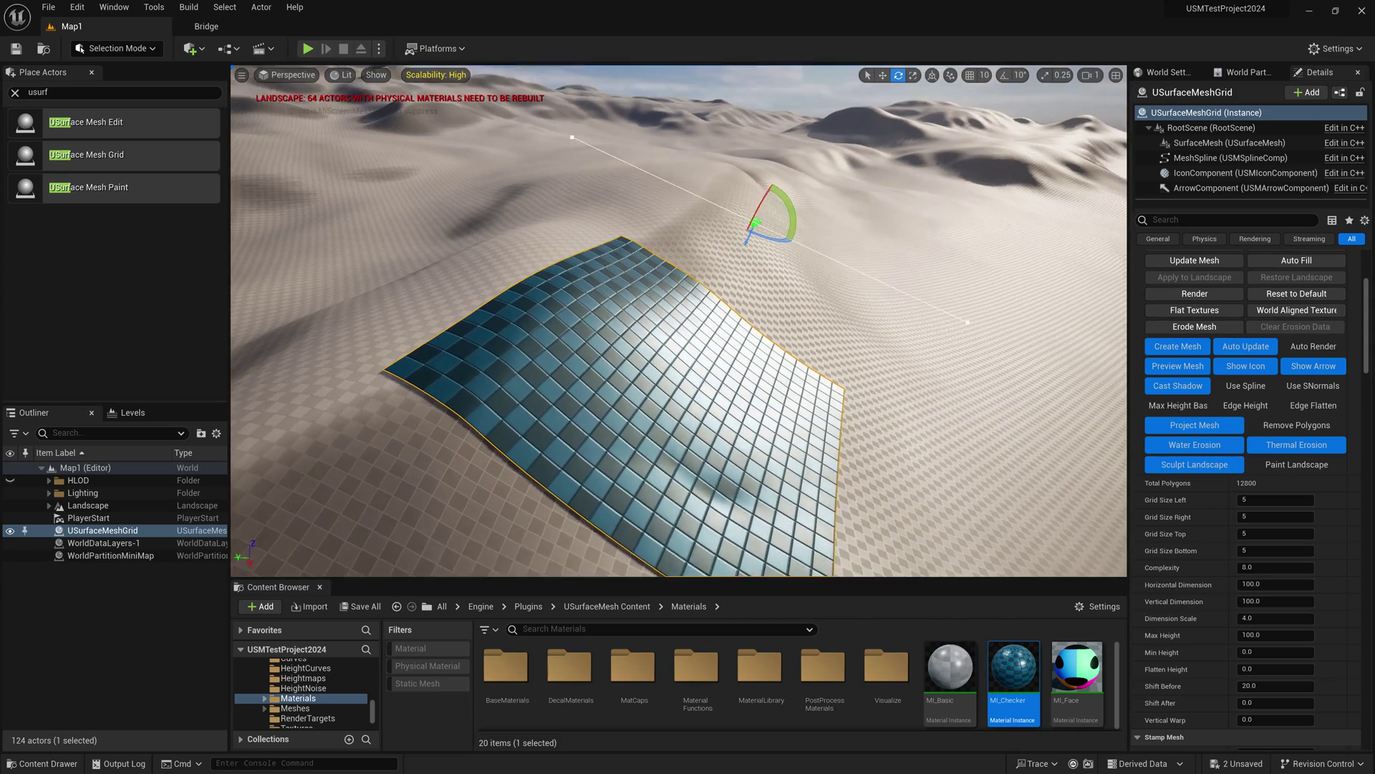
right_drag(729, 185, 728, 185)
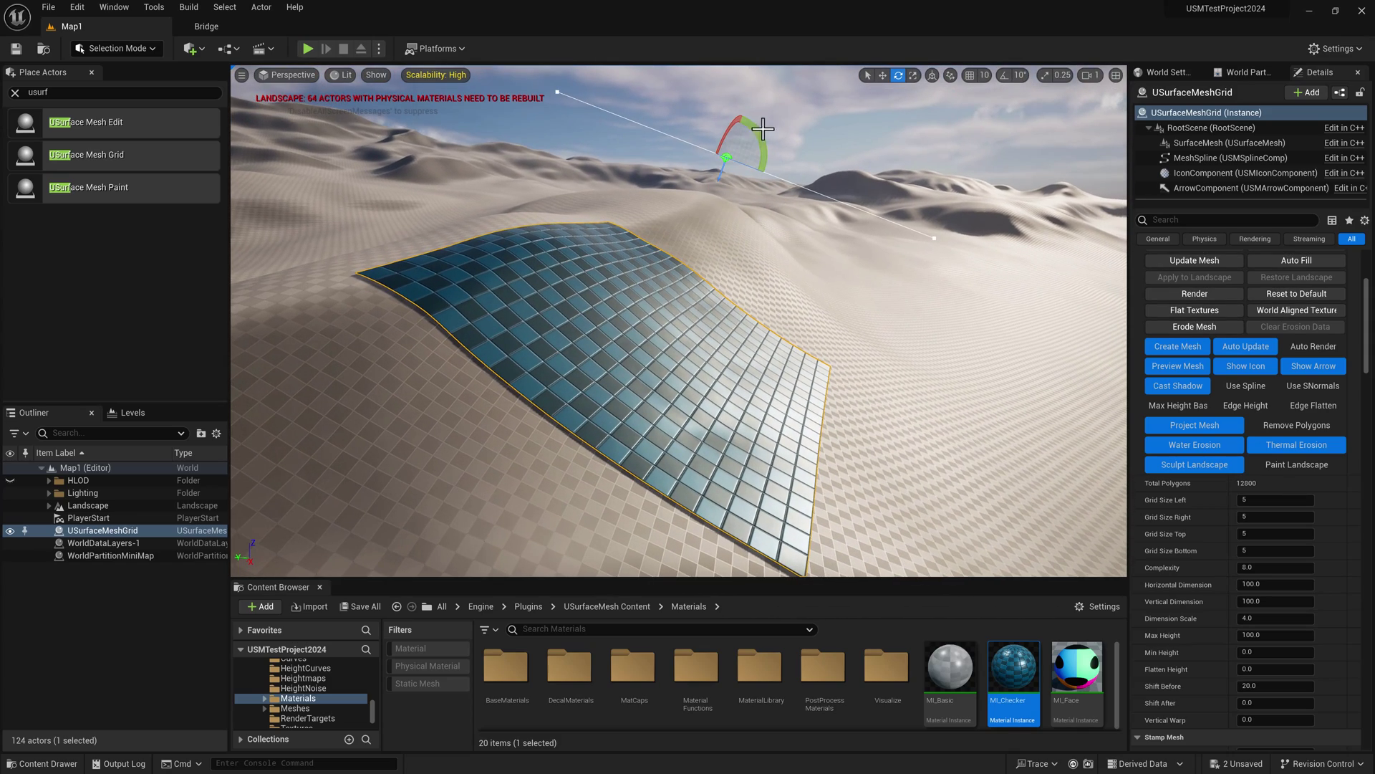
drag(763, 129, 703, 252)
right_drag(702, 252, 658, 261)
Step: Try Capture Height on the grid while Project Mesh is still on
scroll(1232, 500, up, 3)
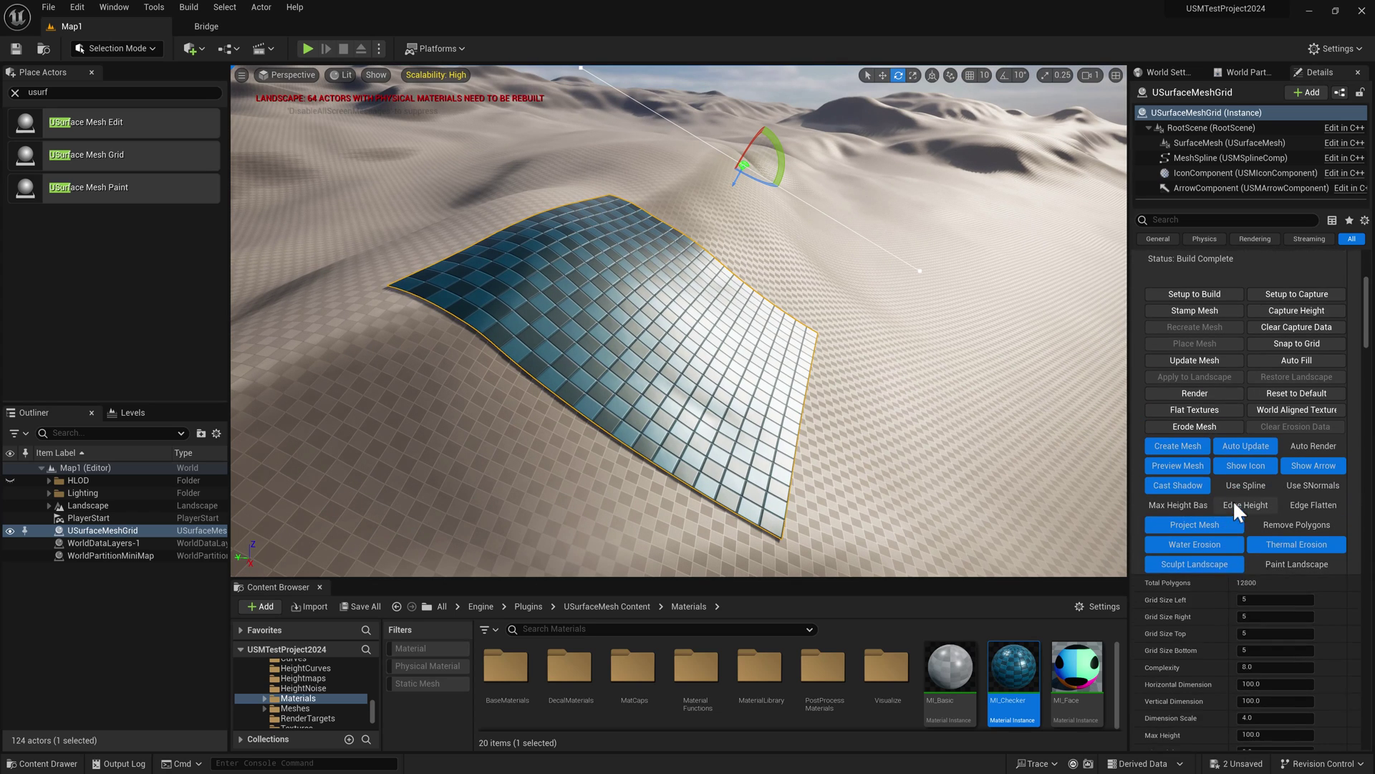
scroll(1233, 500, up, 2)
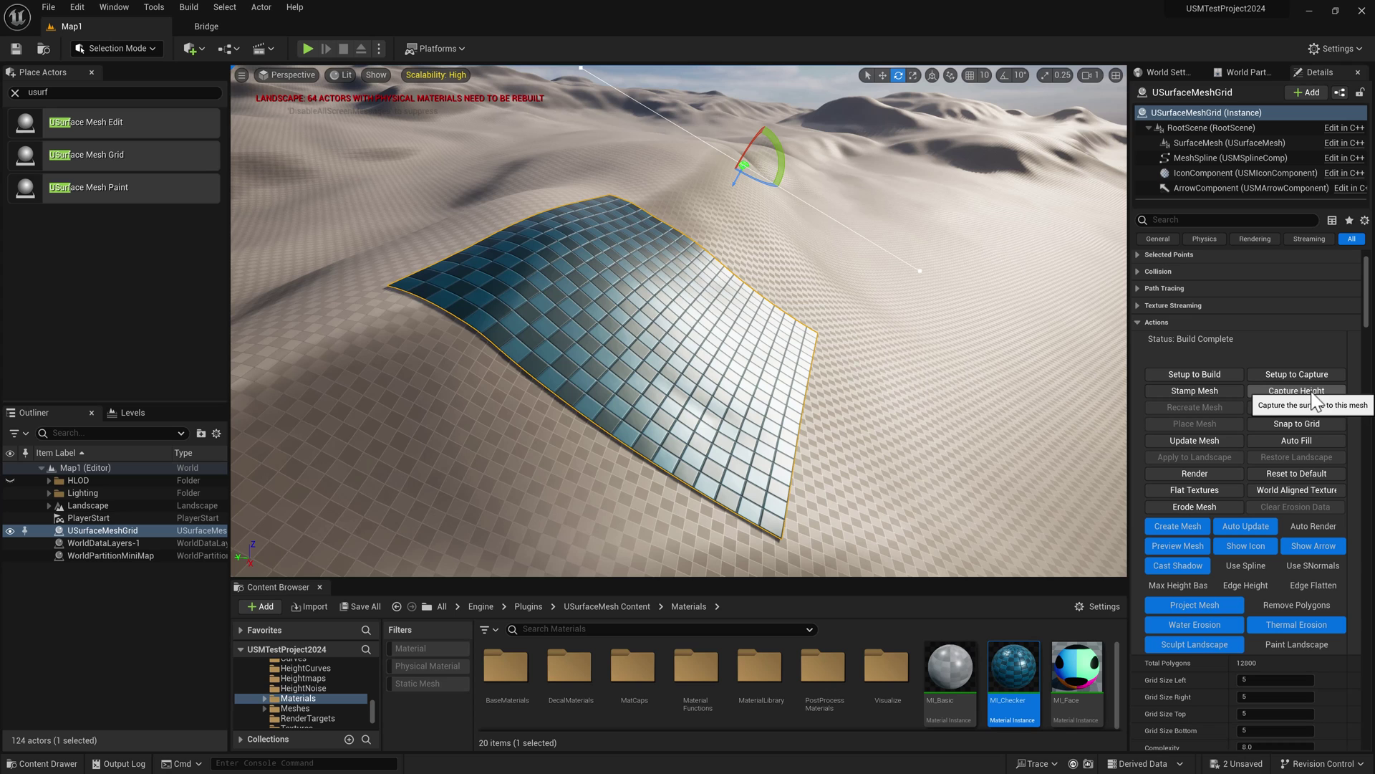
click(1301, 391)
right_drag(819, 291, 819, 292)
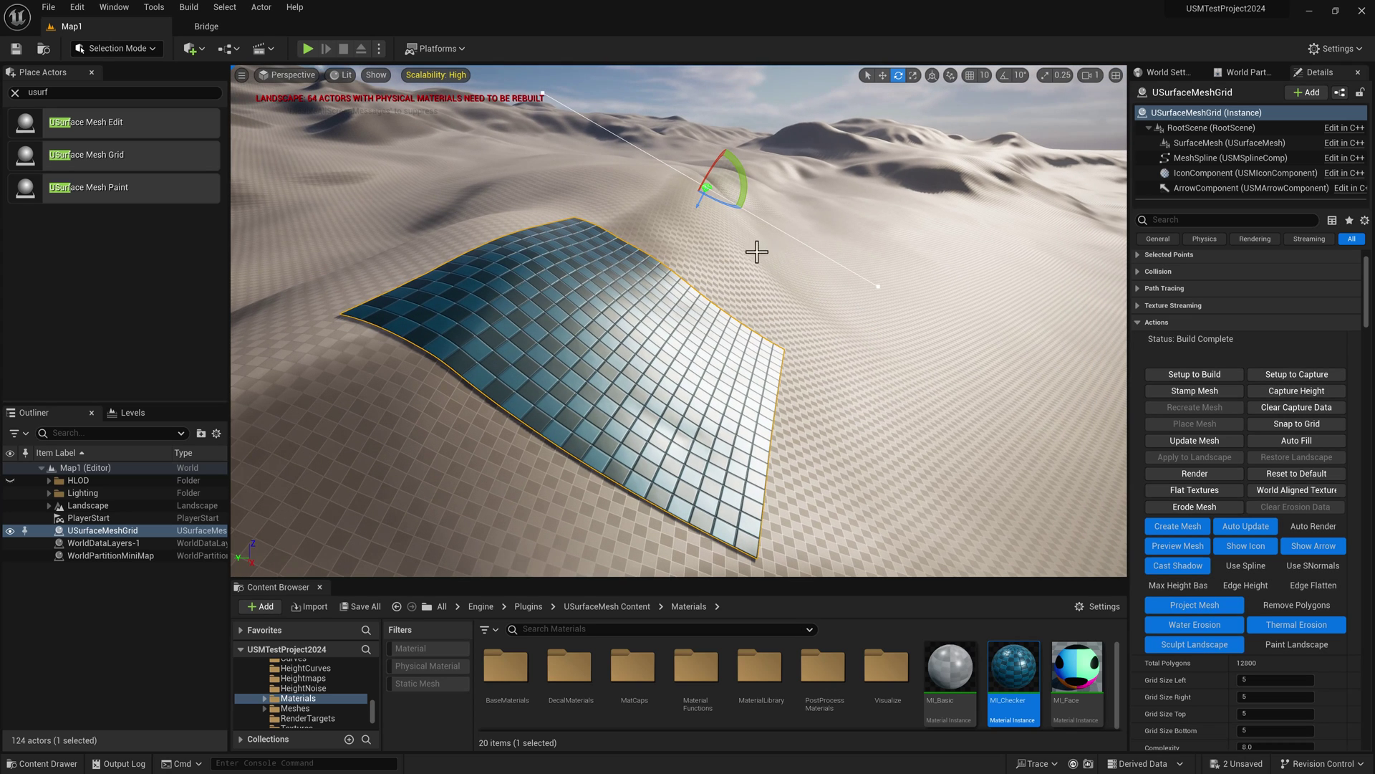
right_drag(725, 249, 742, 263)
Step: Shift the projected grid slightly over the dune with the move gizmo
key(w)
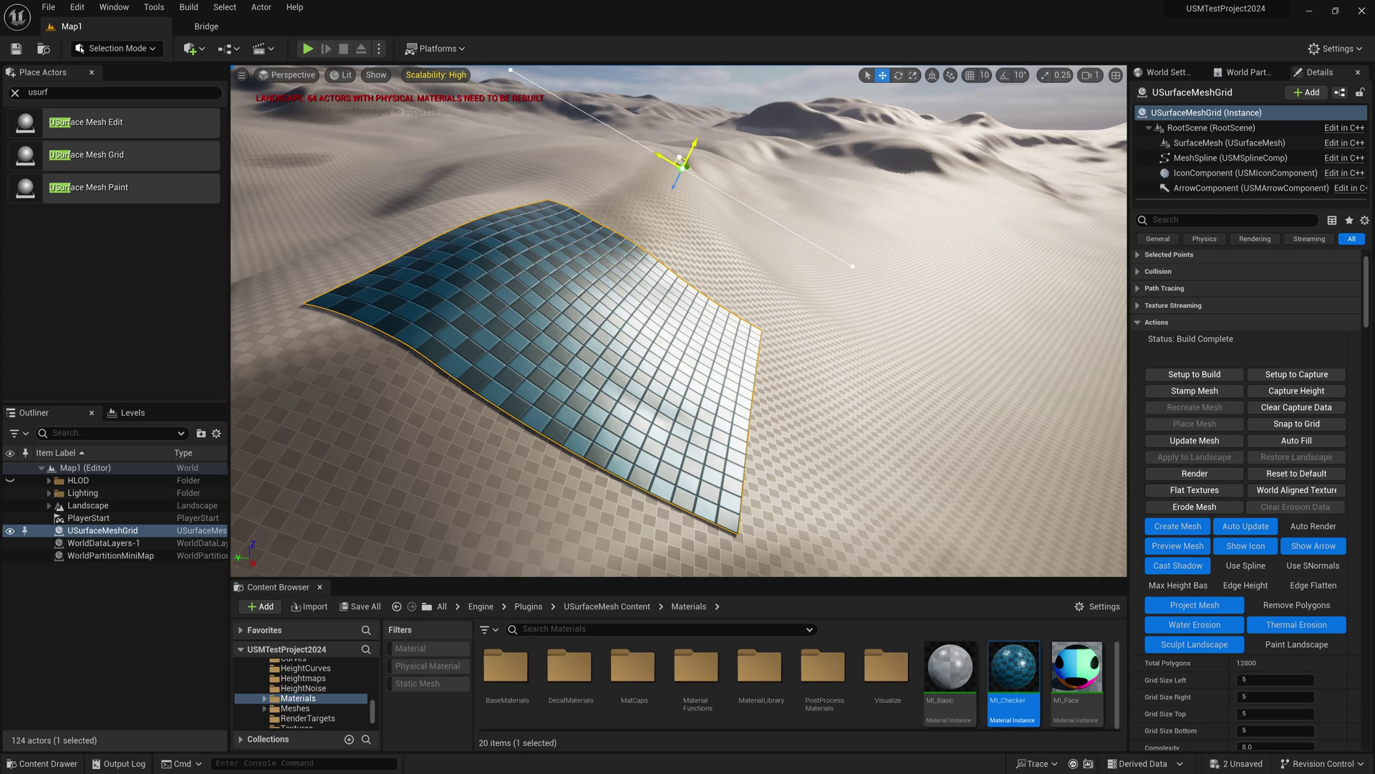
mouse_move(679, 159)
mouse_down()
mouse_move(774, 125)
mouse_move(944, 159)
mouse_move(740, 131)
mouse_move(688, 144)
mouse_move(679, 156)
mouse_move(702, 141)
mouse_move(690, 172)
mouse_up()
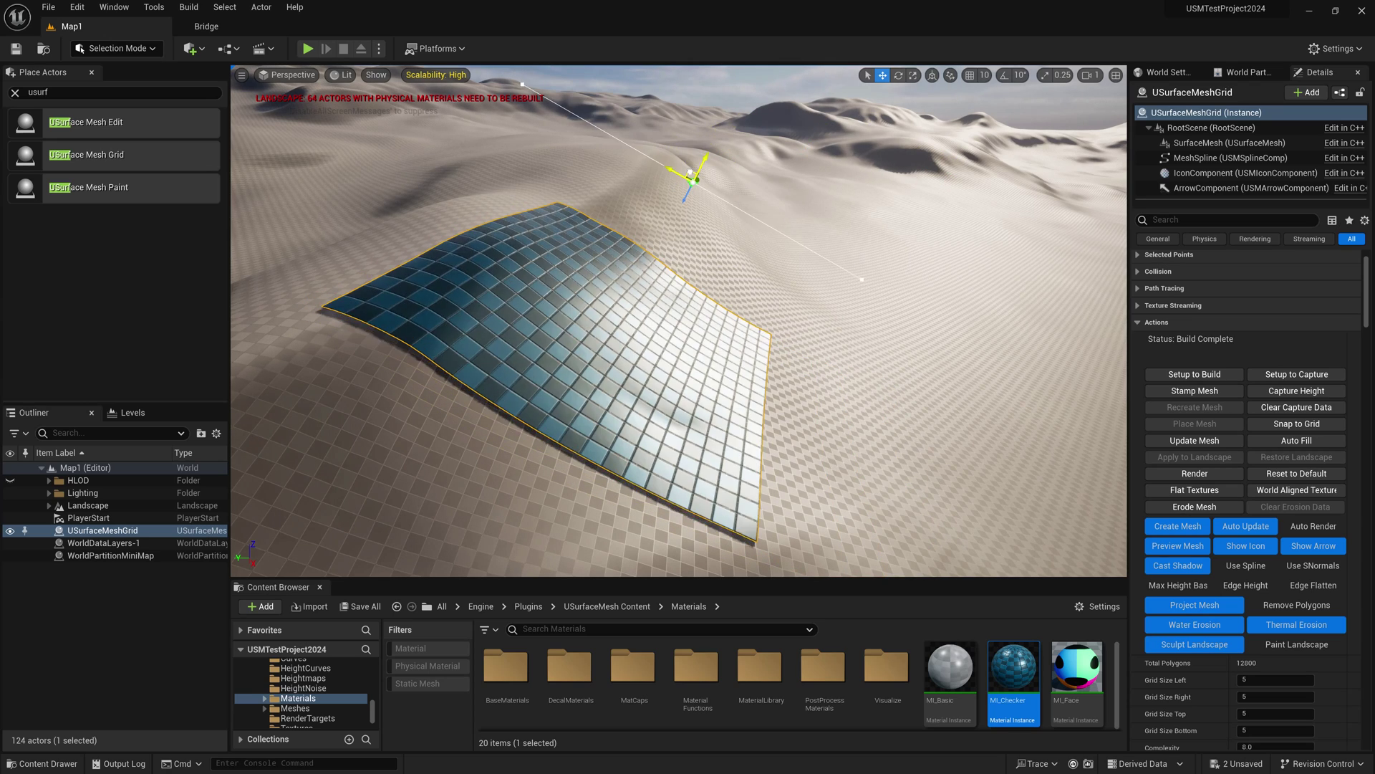
right_drag(719, 203, 720, 203)
drag(694, 159, 692, 160)
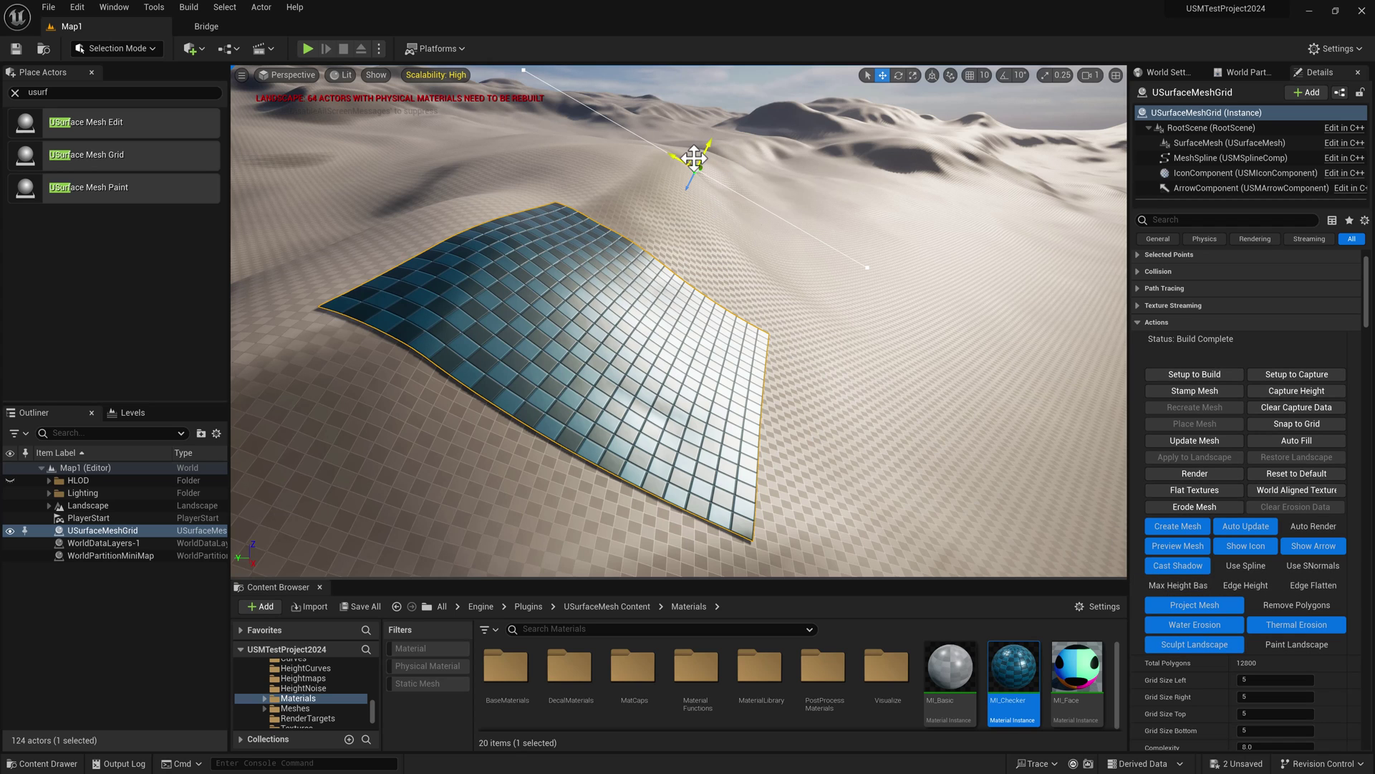
drag(693, 156, 665, 183)
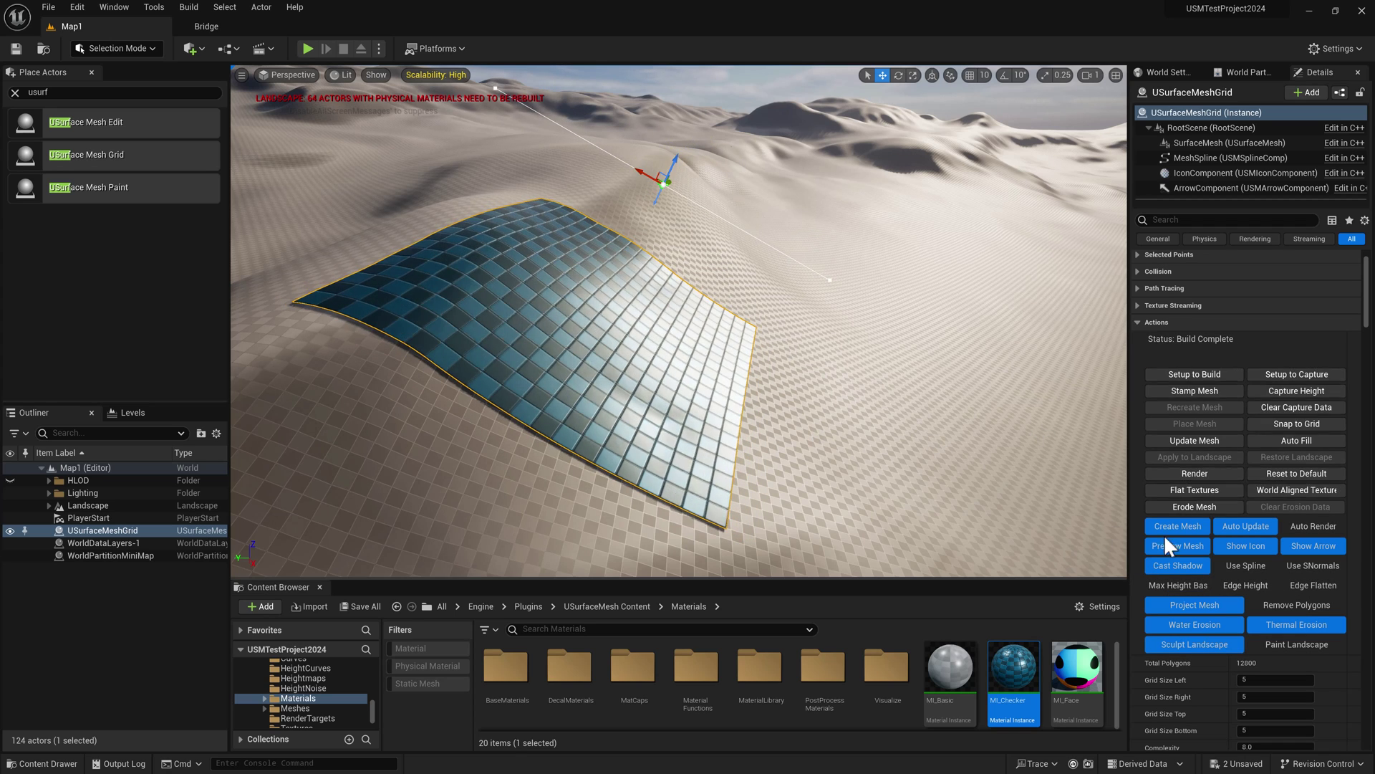
Step: Turn off Project Mesh and capture the dune's surface into the grid with Capture Height
click(1217, 608)
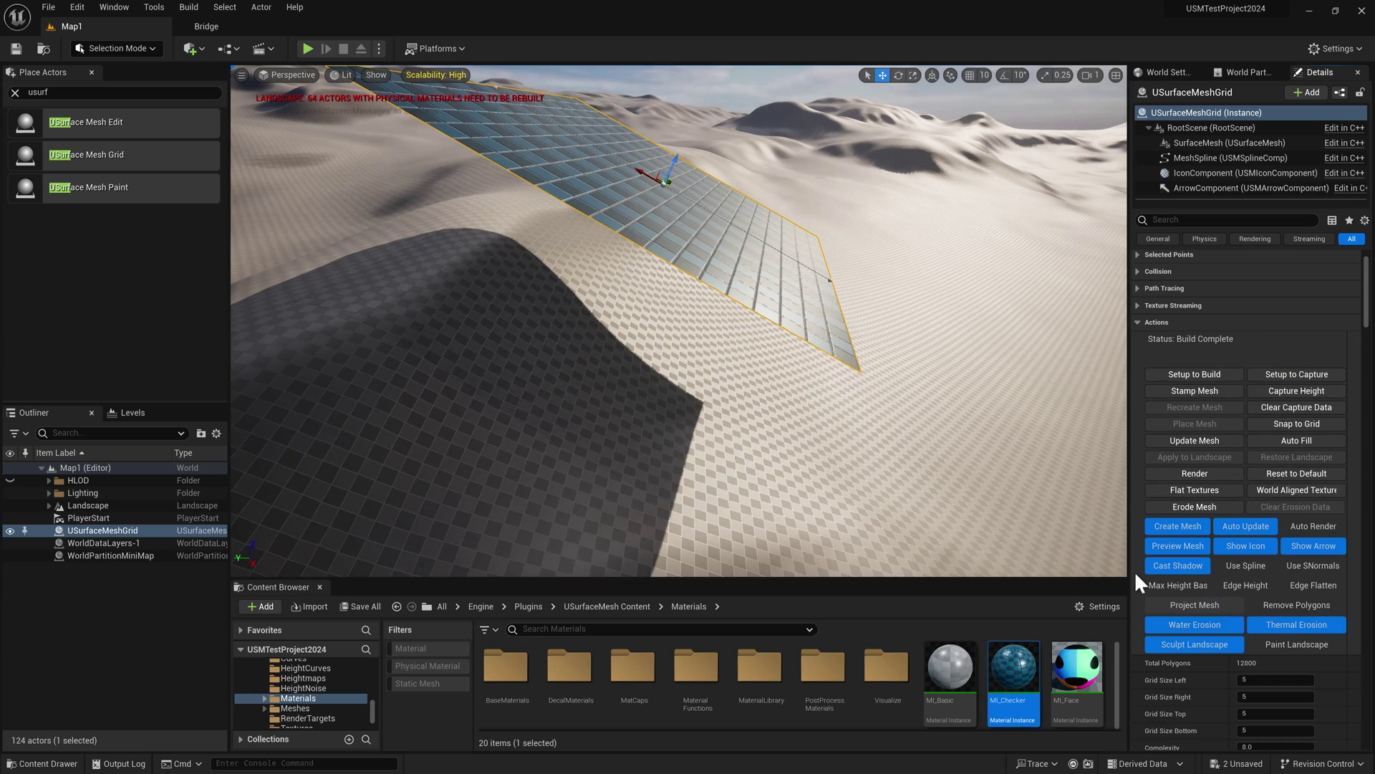
click(1313, 394)
right_drag(596, 162, 562, 154)
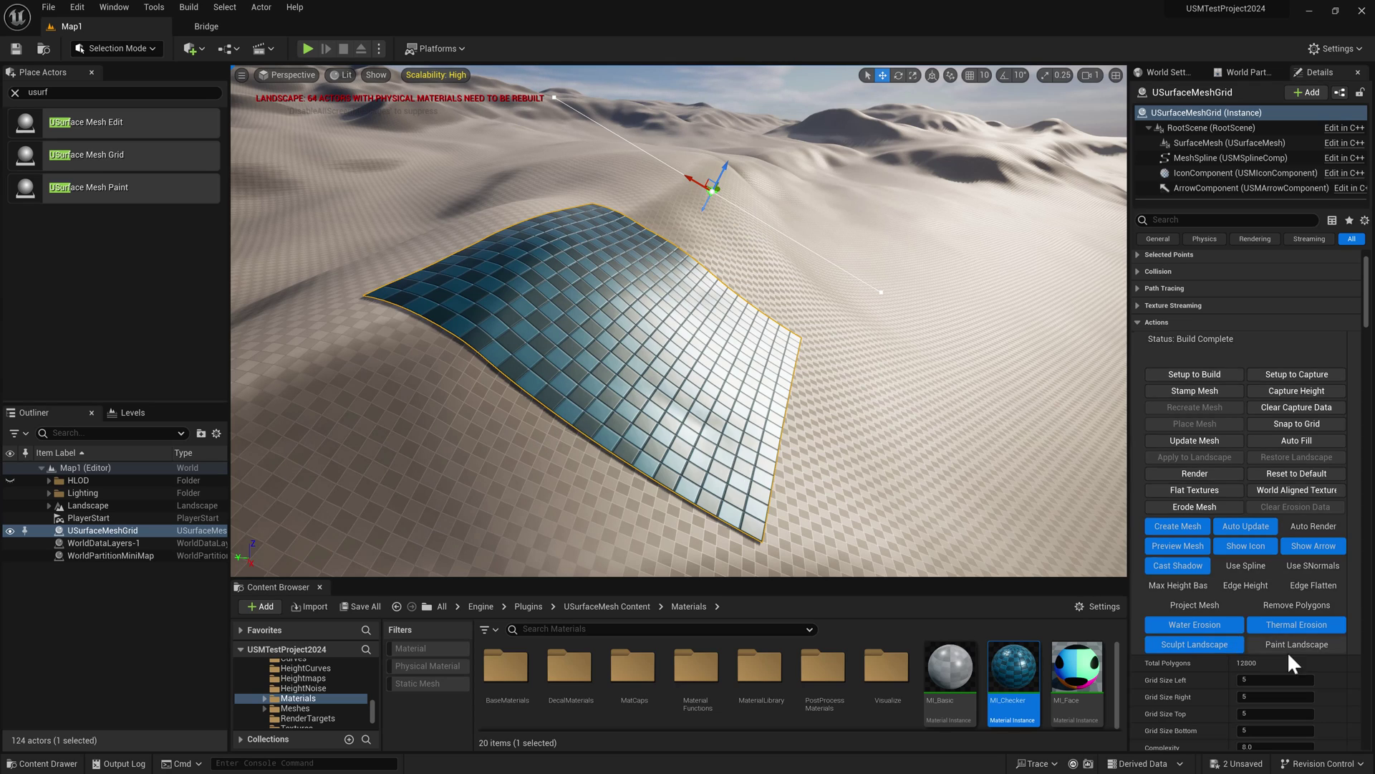
Step: Move the height-captured grid away from its capture spot above the dunes and inspect its shape
scroll(1178, 656, down, 7)
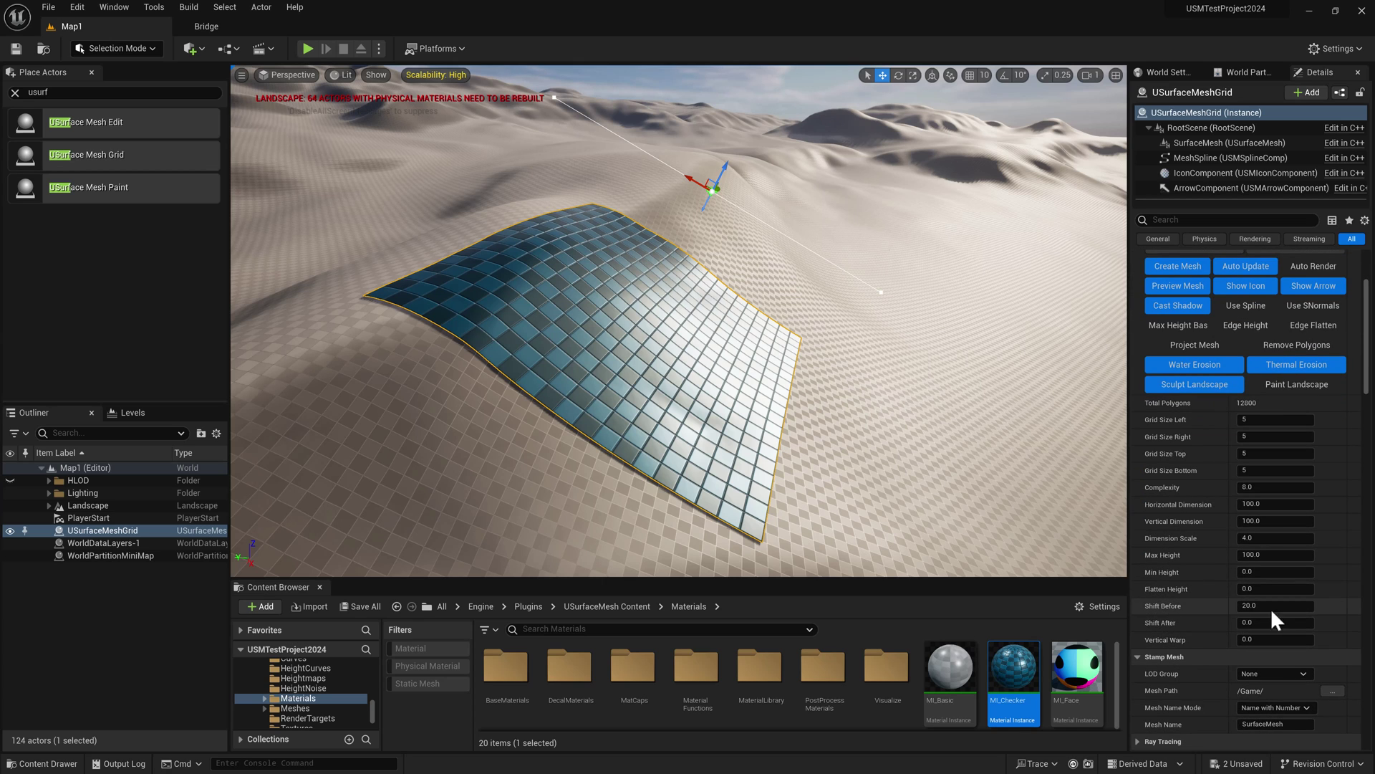
scroll(1194, 616, up, 8)
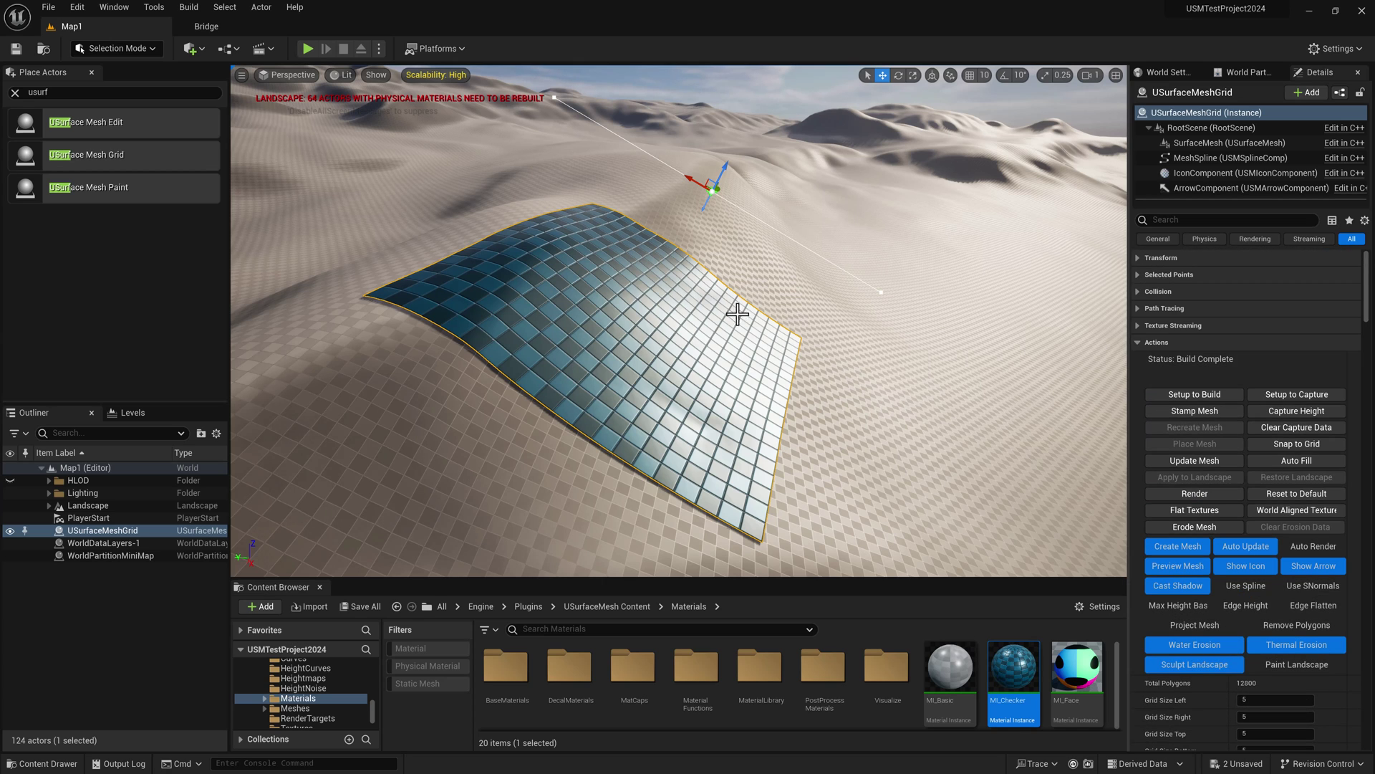
right_drag(737, 311, 766, 297)
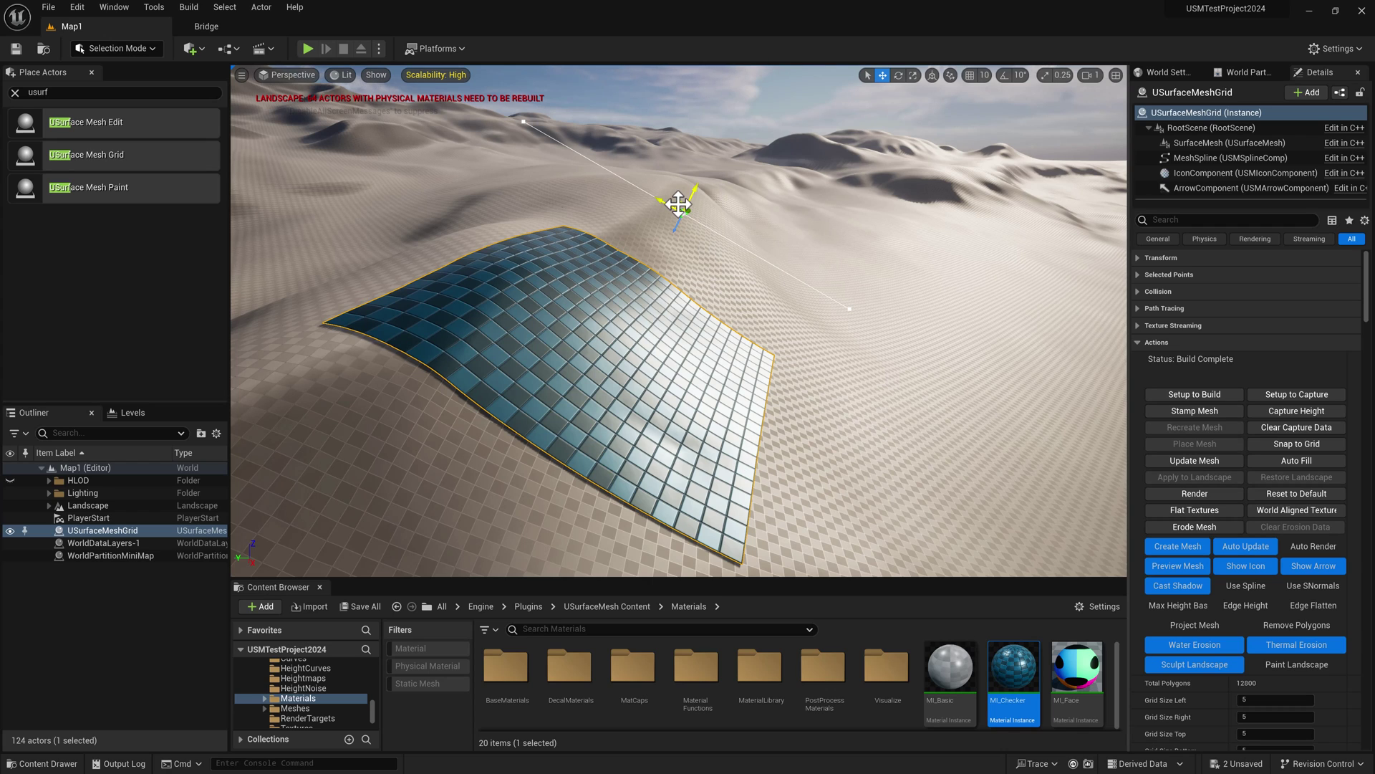
drag(679, 202, 963, 230)
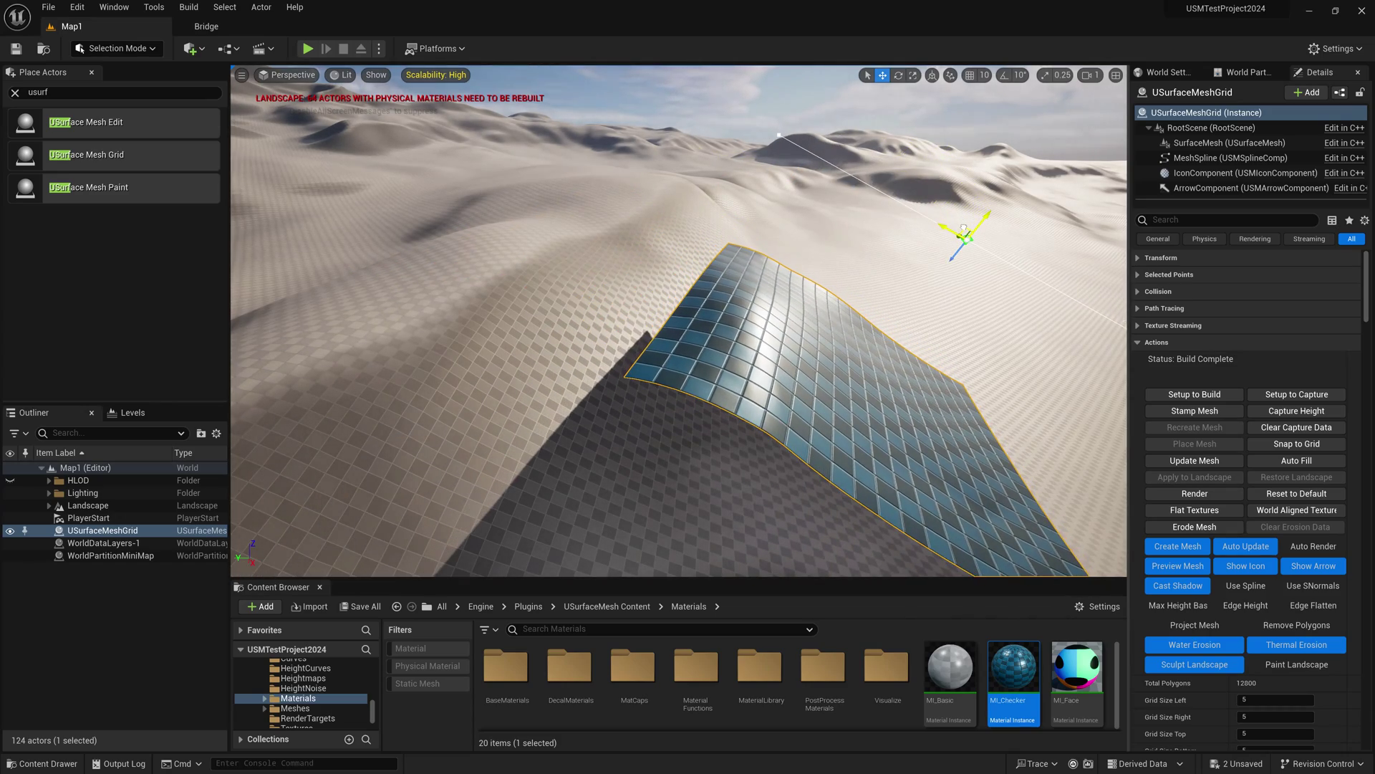
right_drag(964, 230, 906, 310)
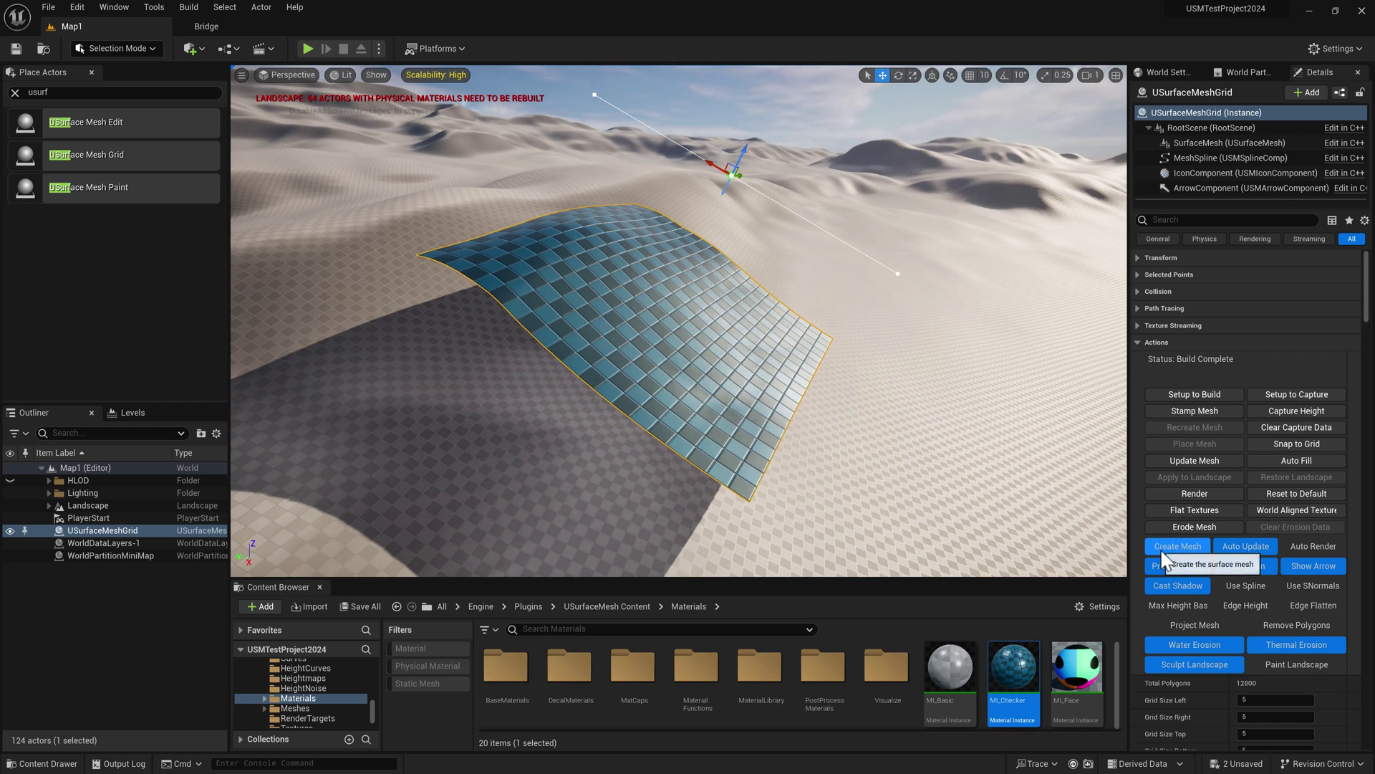
right_drag(787, 301, 770, 293)
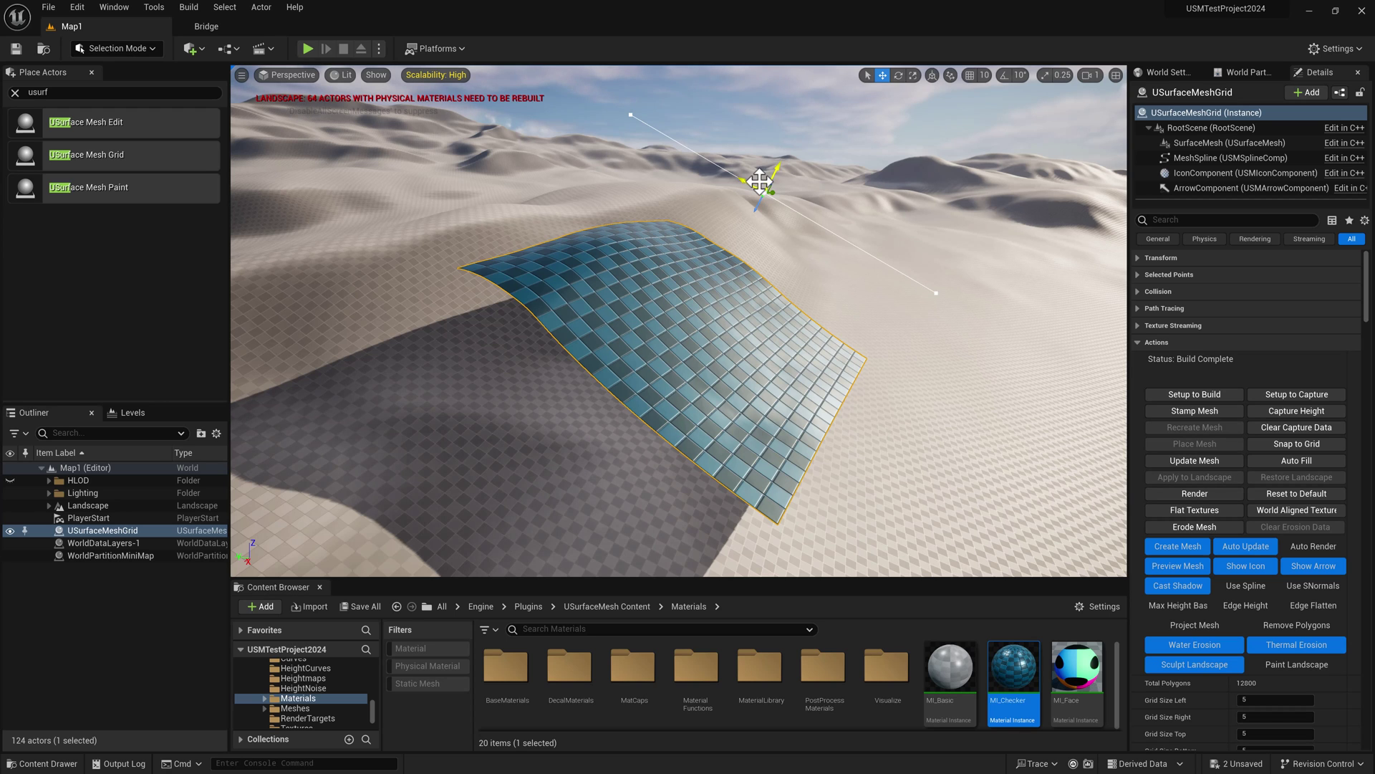
shift+drag(762, 181, 716, 142)
Step: Rotate the captured grid and recapture the surface below it with Capture Height
key(e)
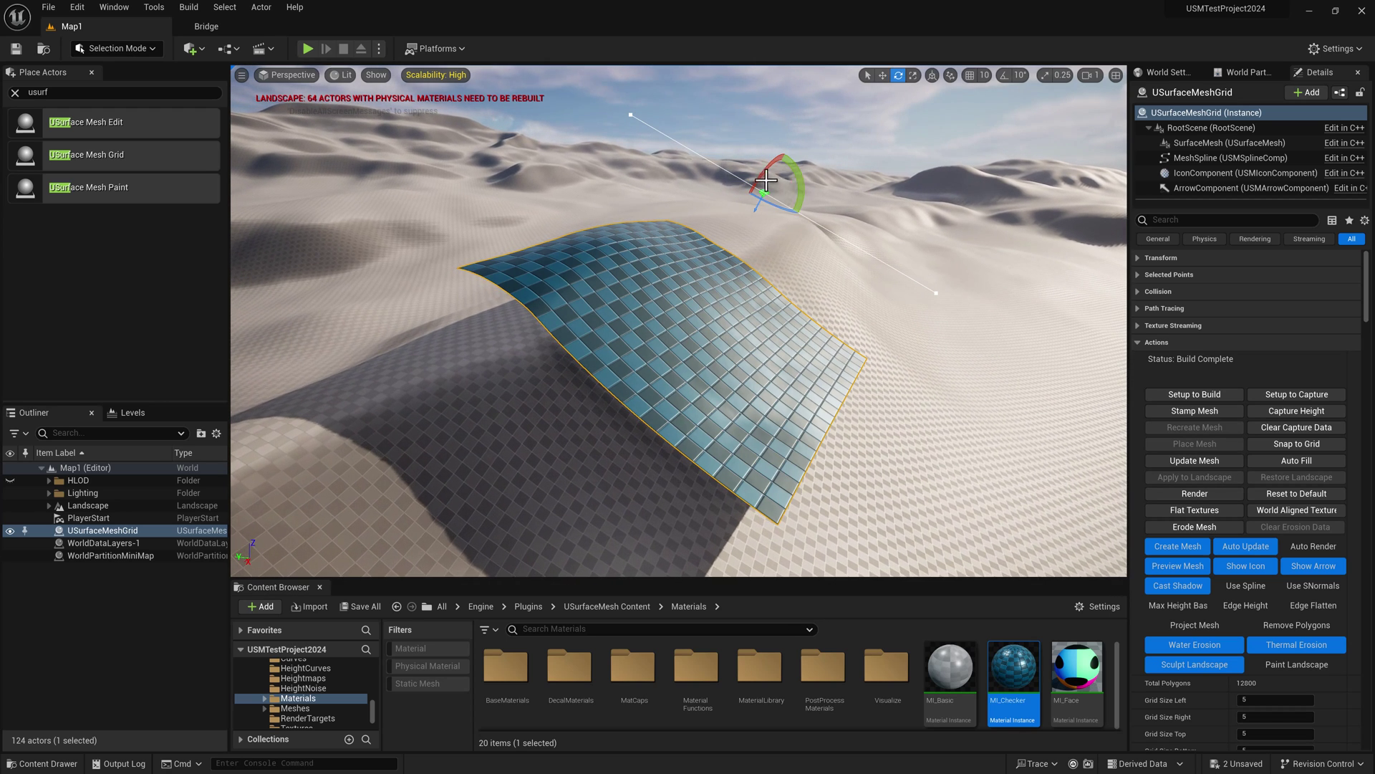
drag(809, 185, 823, 230)
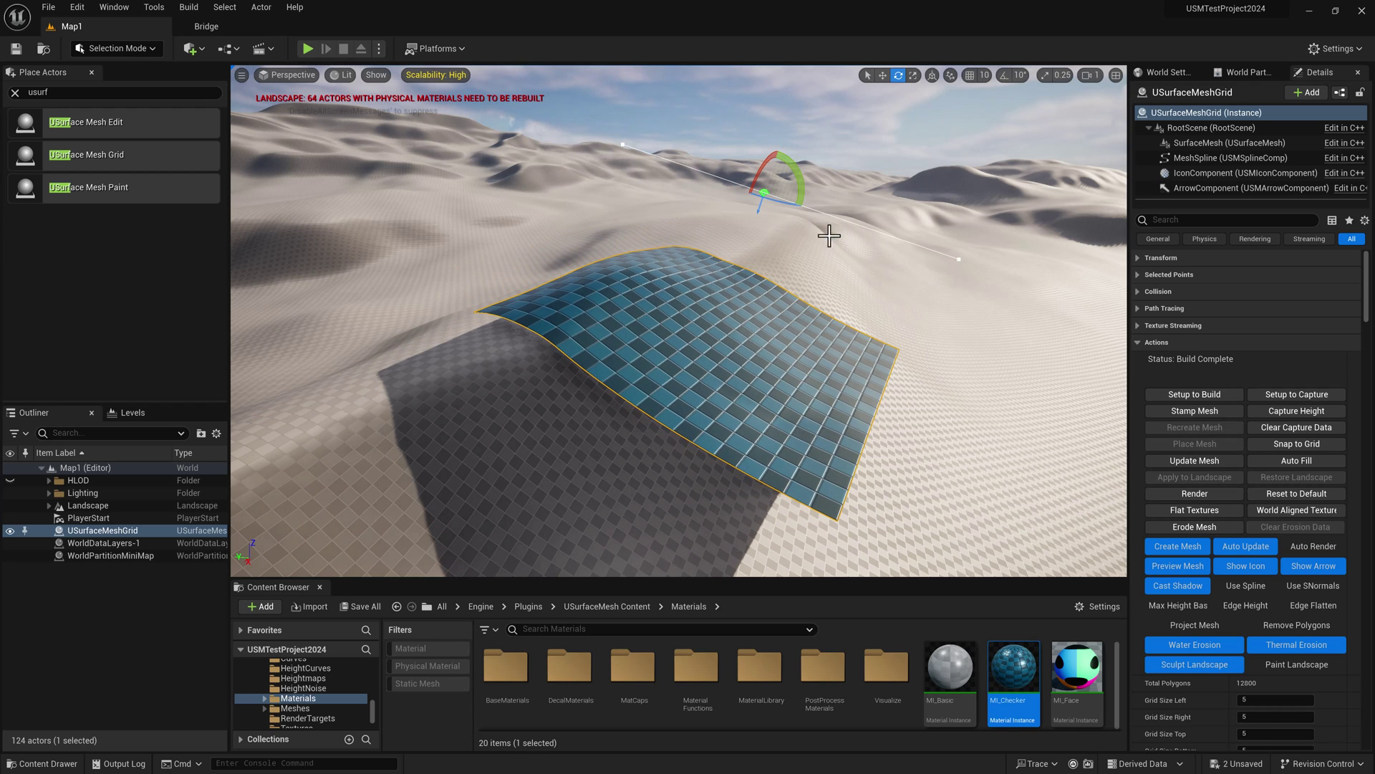
click(1304, 413)
right_drag(884, 344, 925, 367)
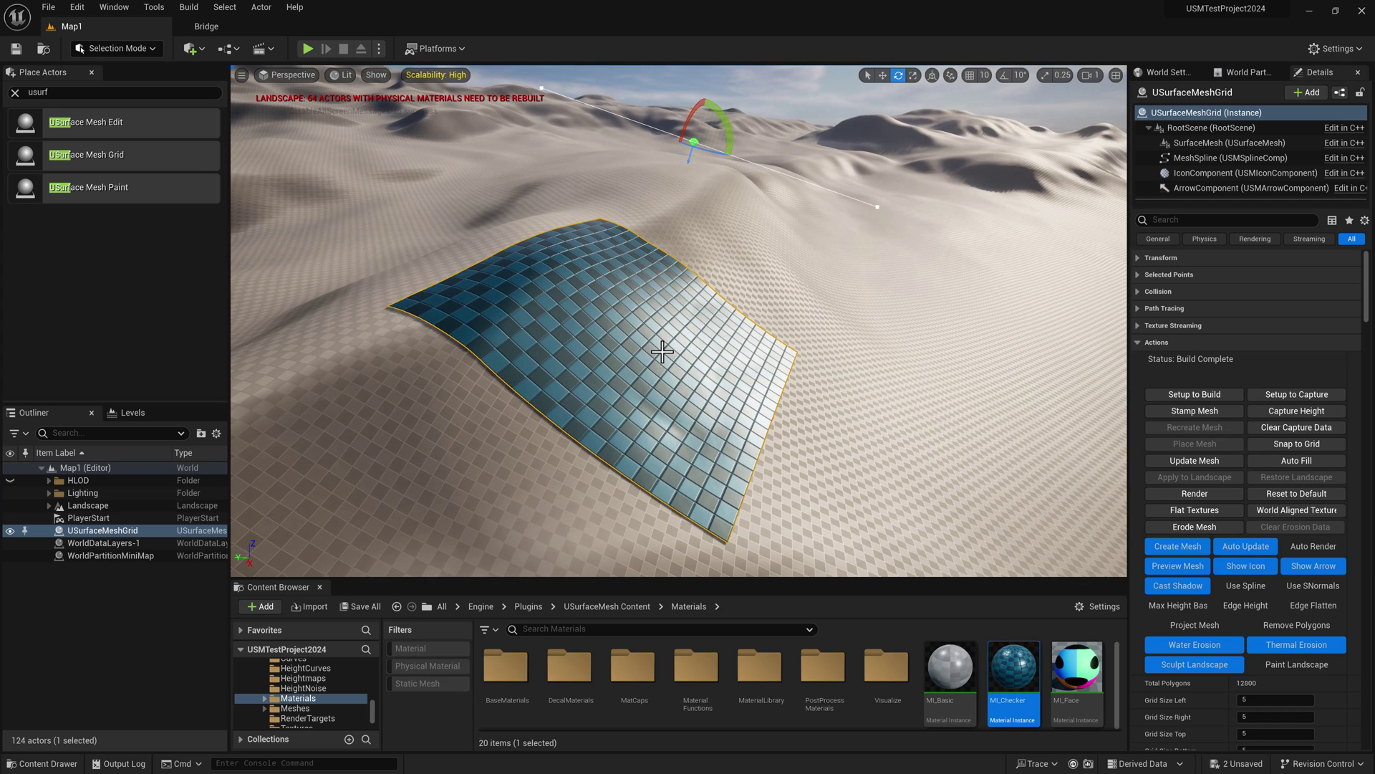
Step: Clear the mesh grid's captured height data
scroll(1214, 617, down, 10)
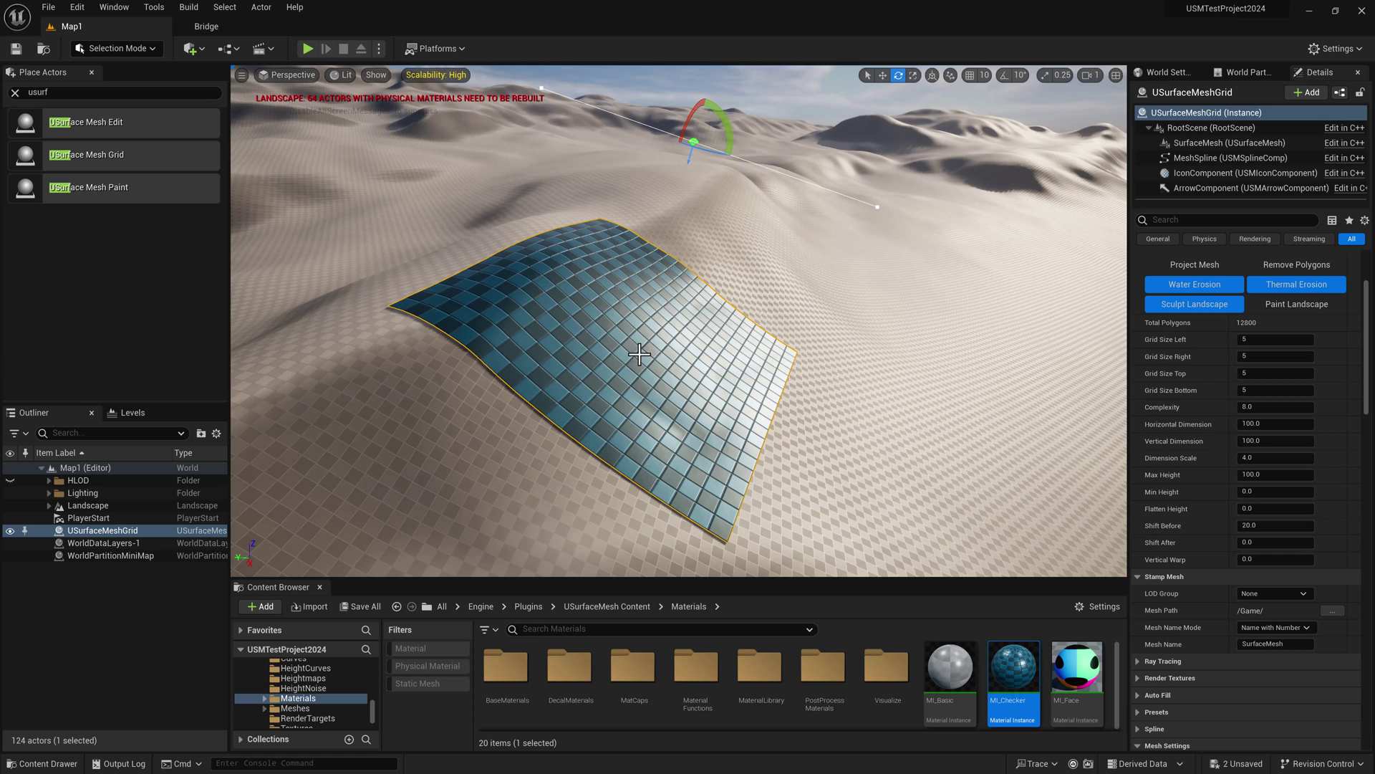
scroll(1185, 445, up, 8)
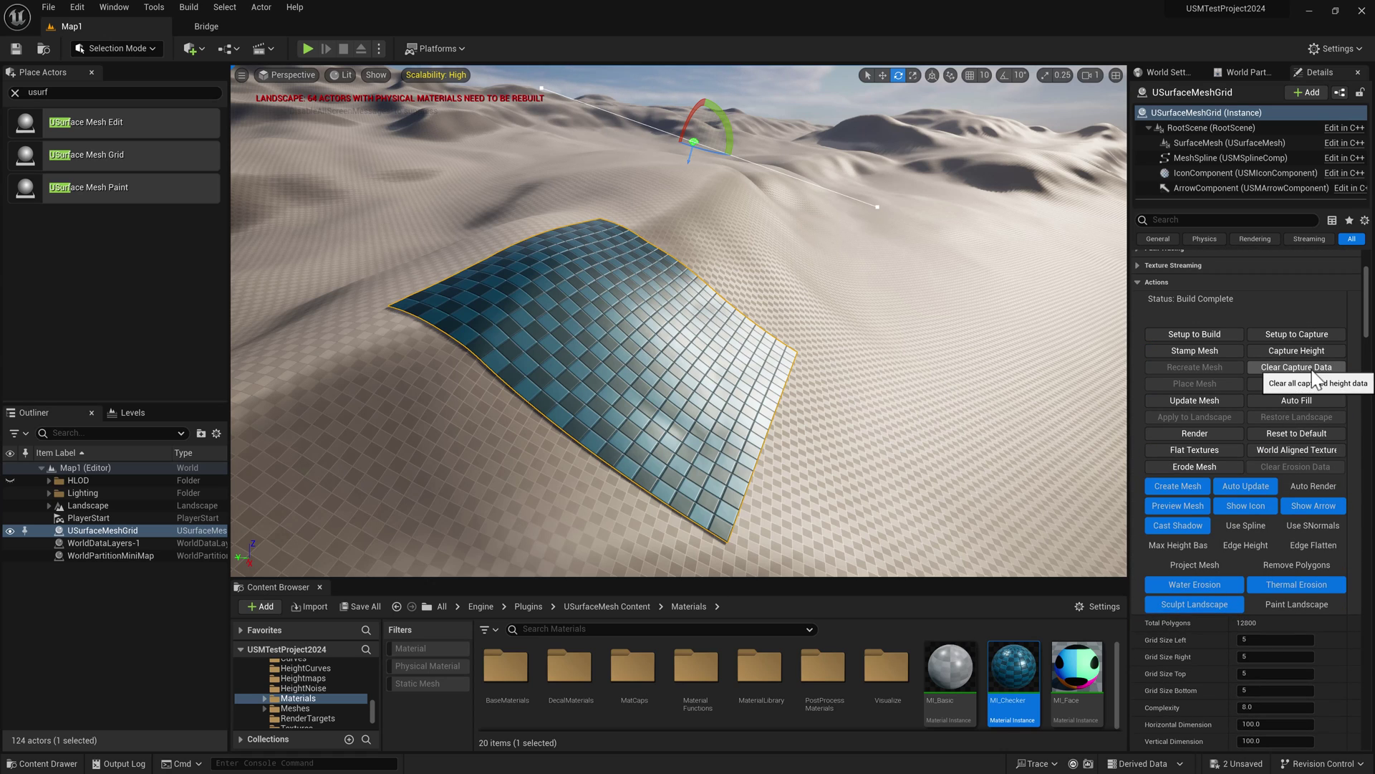
click(1286, 369)
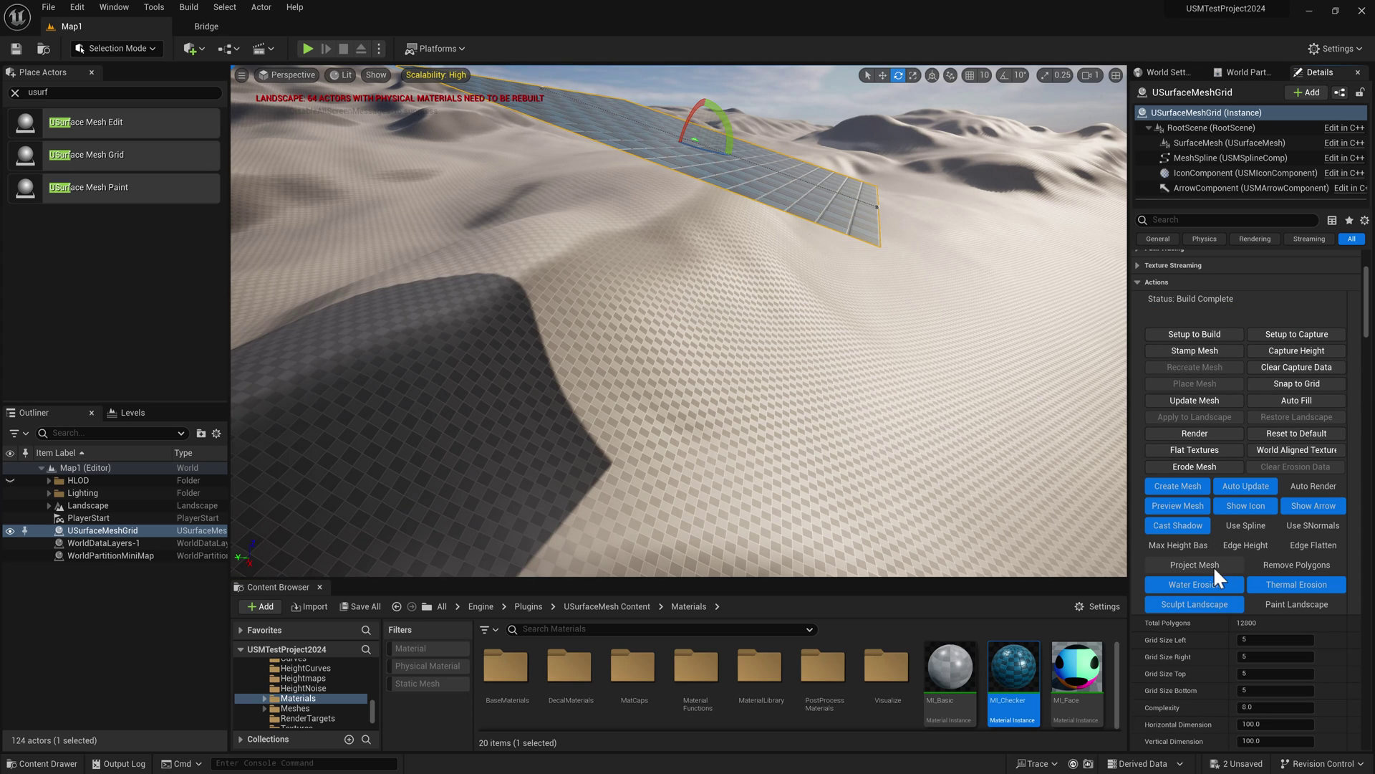
Step: Turn Project Mesh back on for the mesh grid
click(1214, 566)
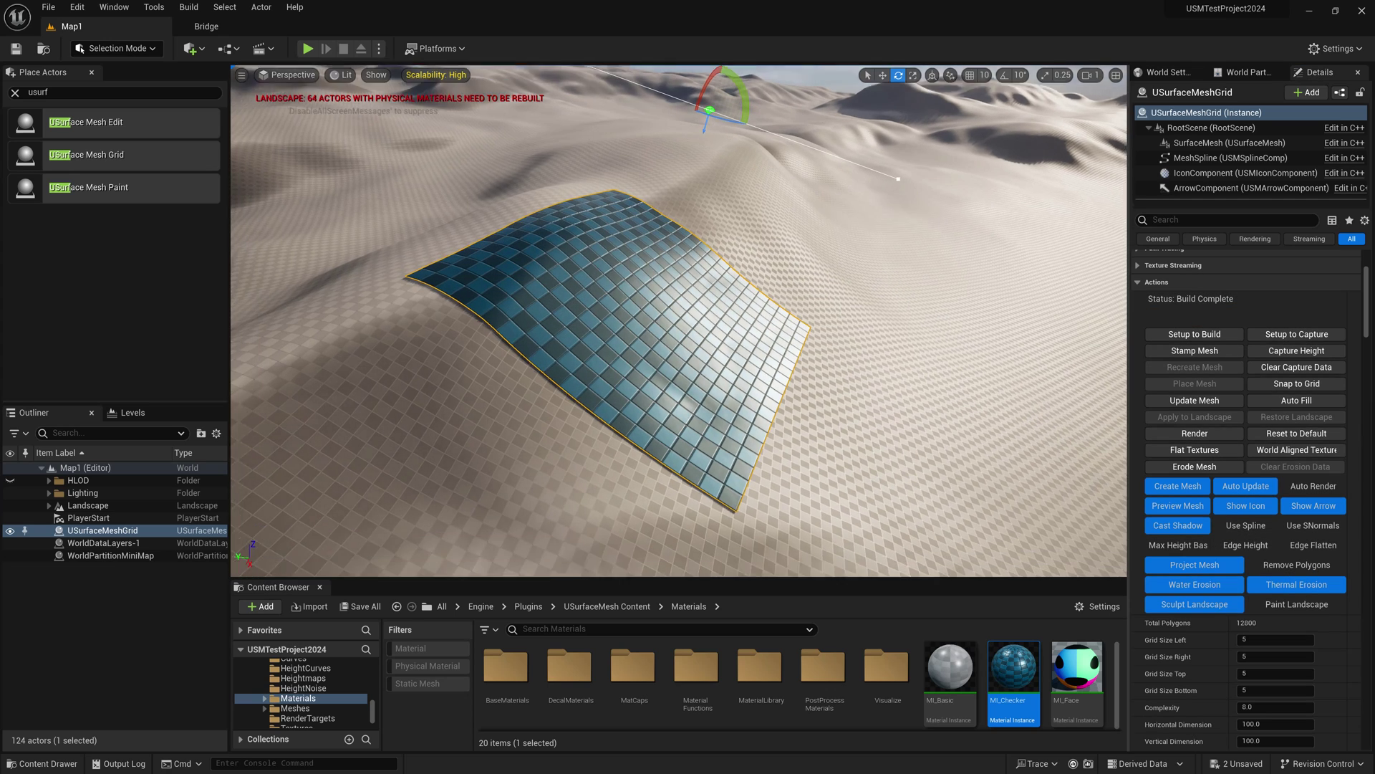
mouse_move(679, 321)
right_down()
mouse_move(673, 335)
mouse_move(666, 324)
right_up()
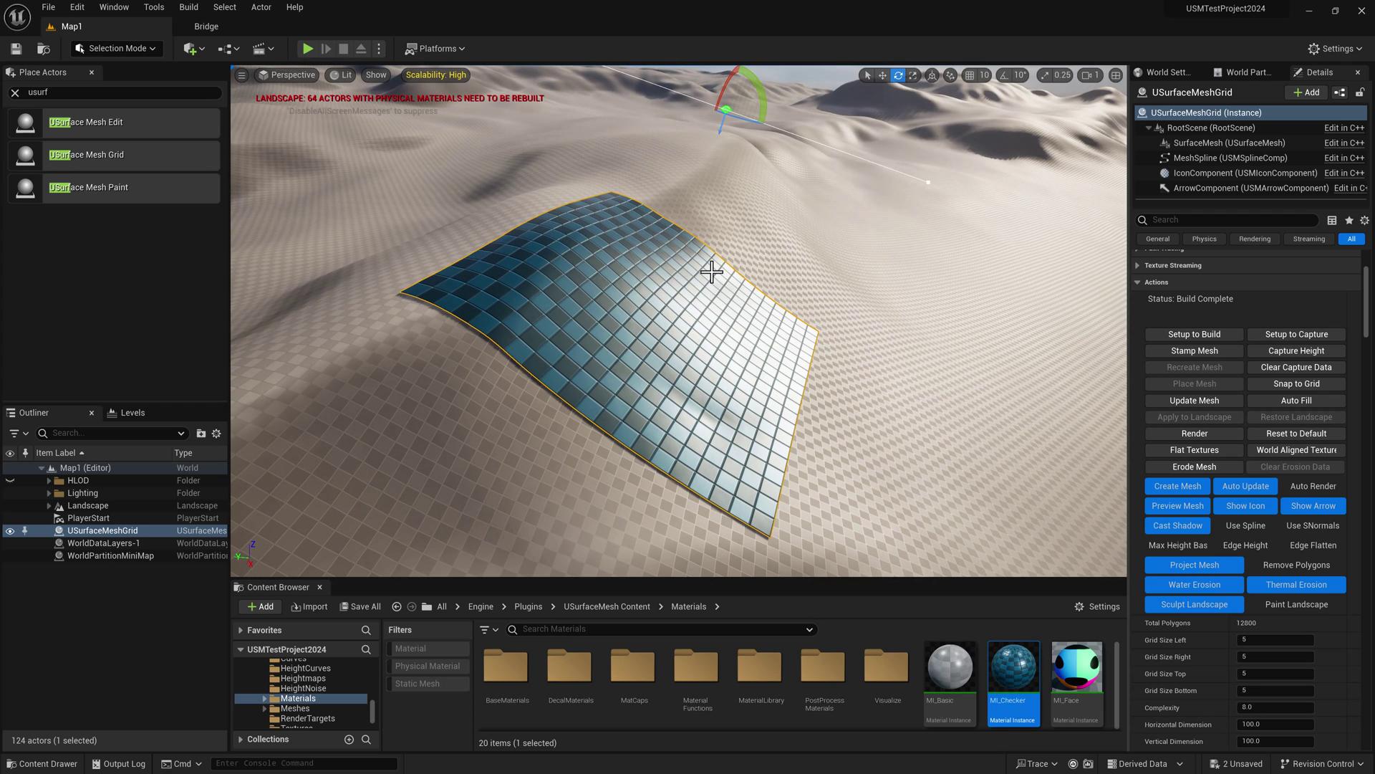
Step: In Landscape mode, sculpt a raised ridge diagonally across the terrain beneath the middle of the mesh grid
click(119, 49)
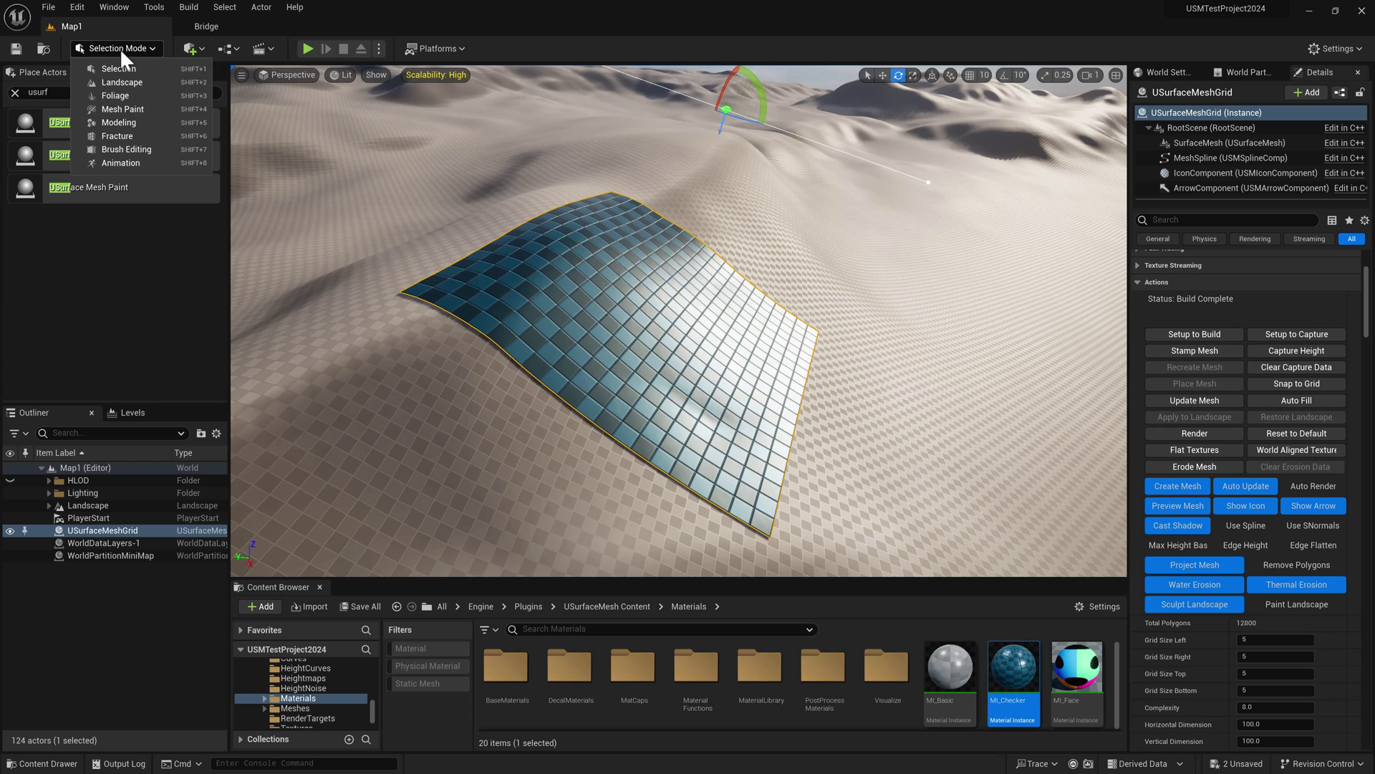
click(126, 83)
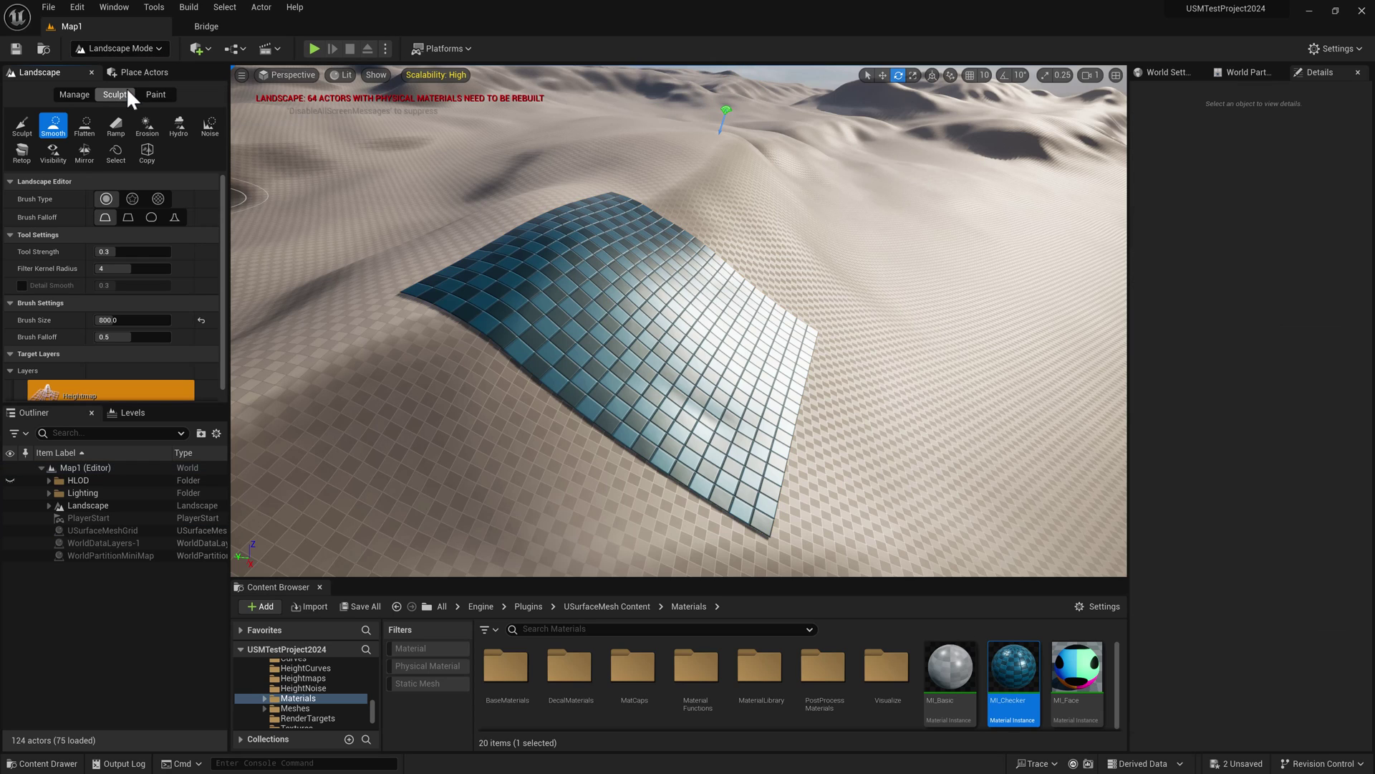
click(33, 127)
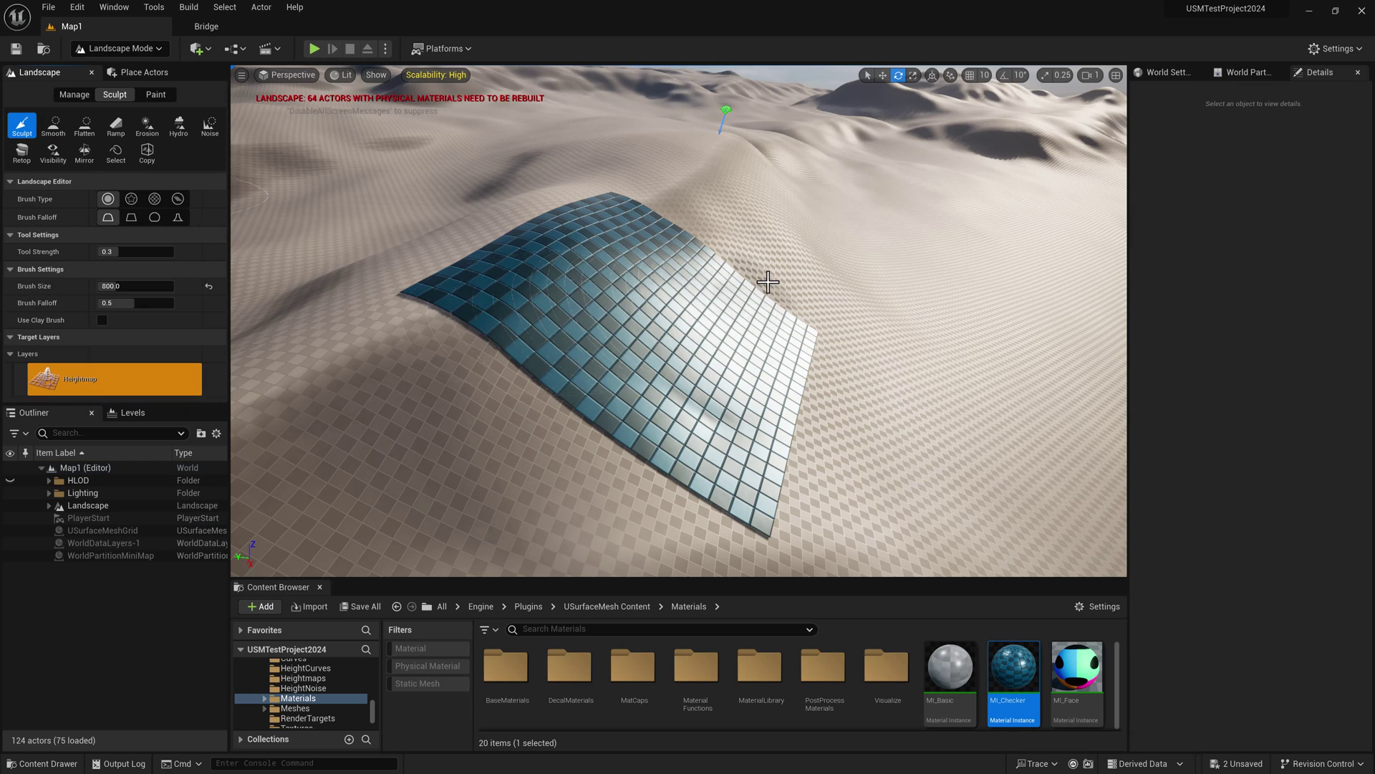
mouse_move(739, 278)
mouse_down()
mouse_move(599, 423)
mouse_move(566, 430)
mouse_up()
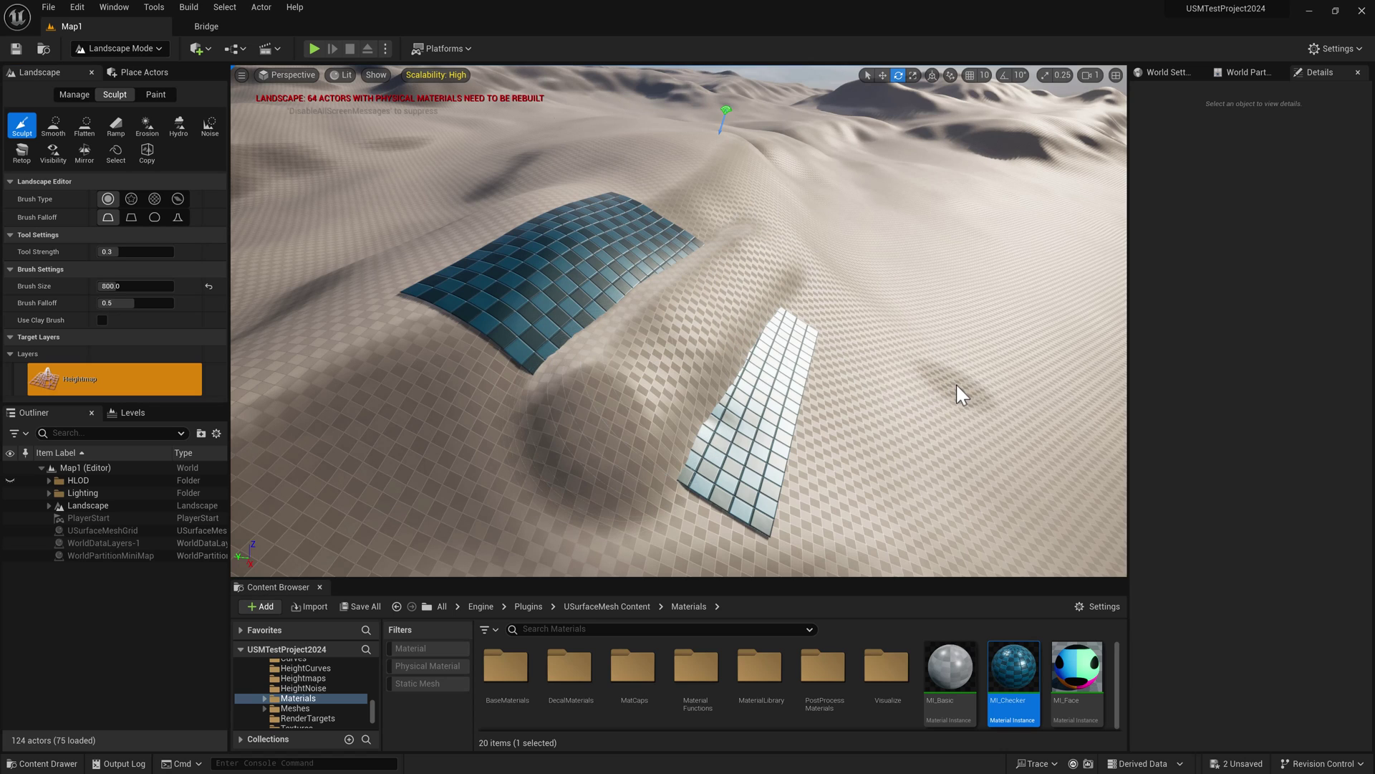
Step: Return to Selection mode, select the mesh grid and move it slightly to refresh its projection over the sculpted ridge
click(126, 49)
click(126, 63)
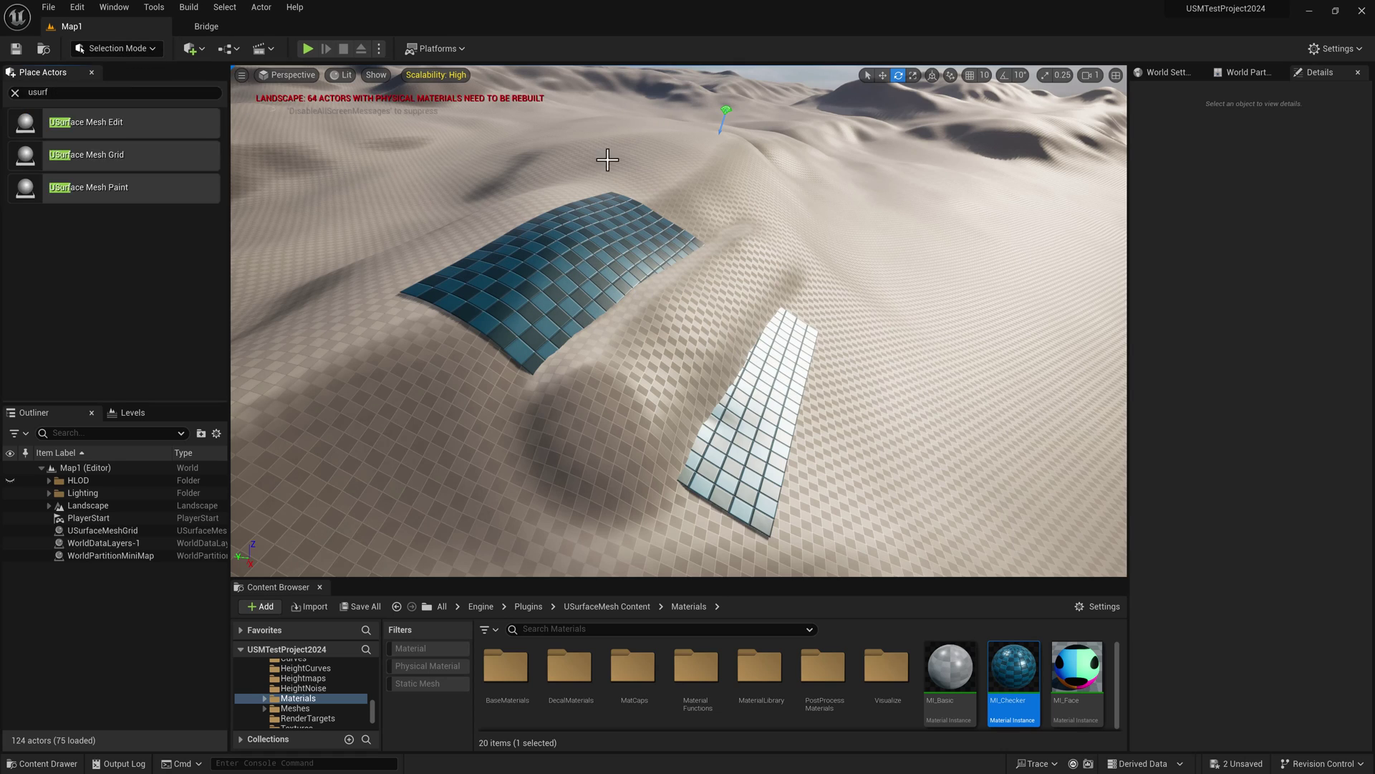
click(566, 280)
right_drag(566, 279, 576, 263)
key(w)
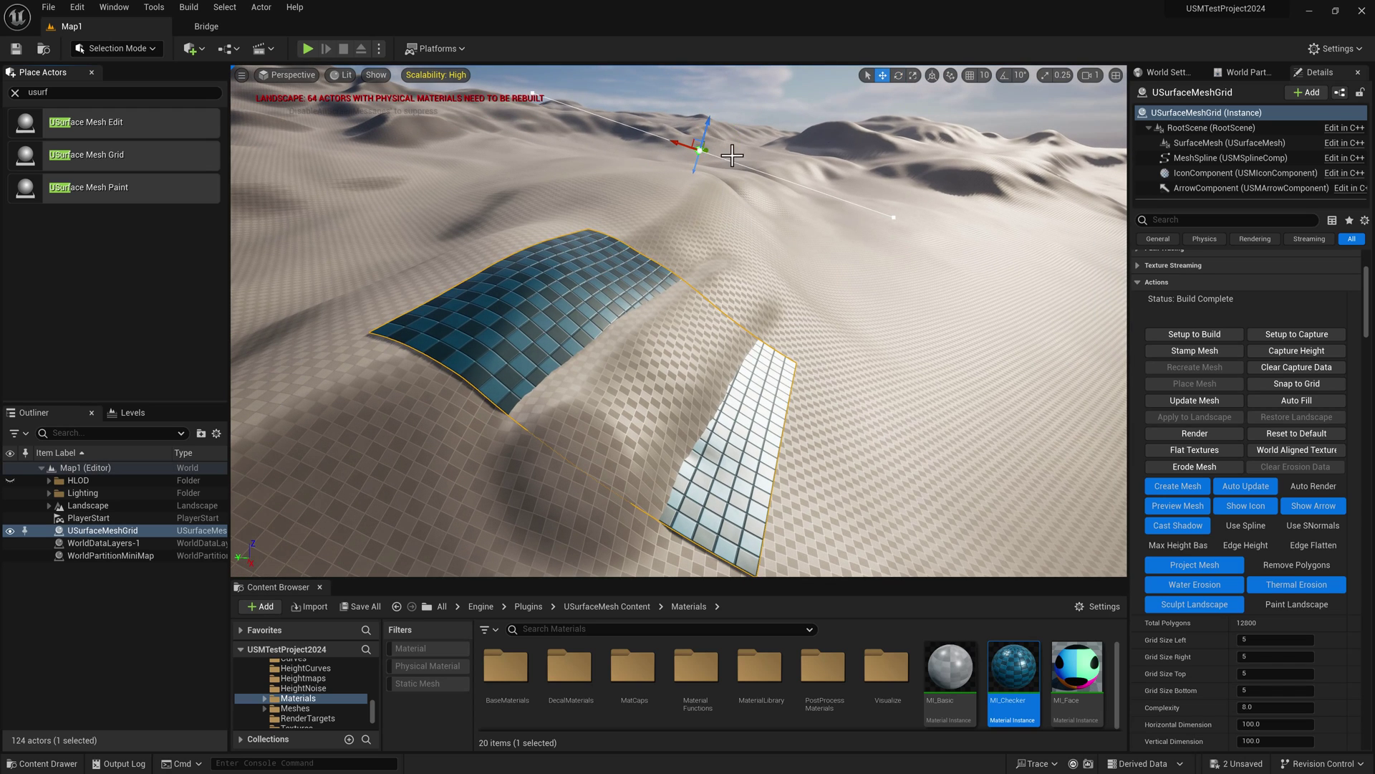
mouse_move(697, 141)
mouse_down()
mouse_move(744, 149)
mouse_move(715, 149)
mouse_up()
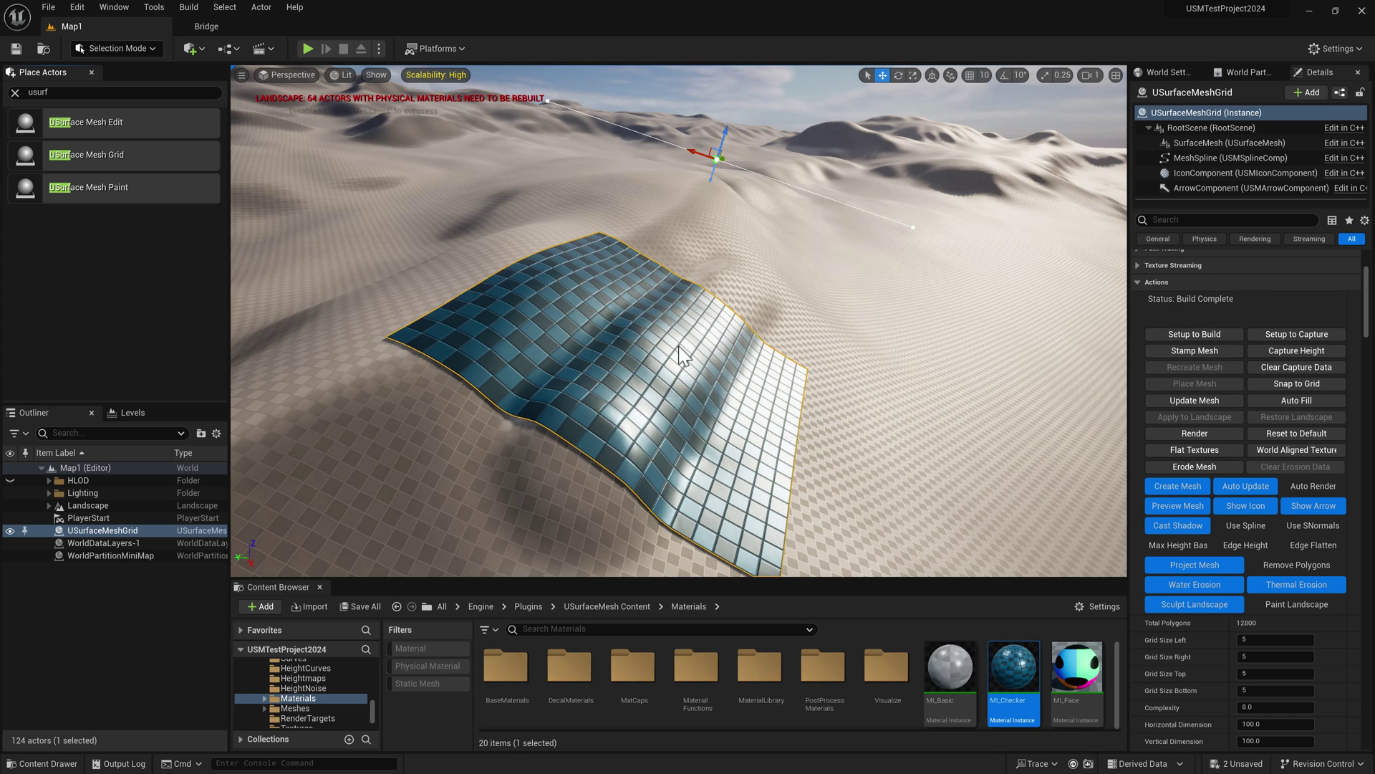
right_drag(679, 347, 686, 316)
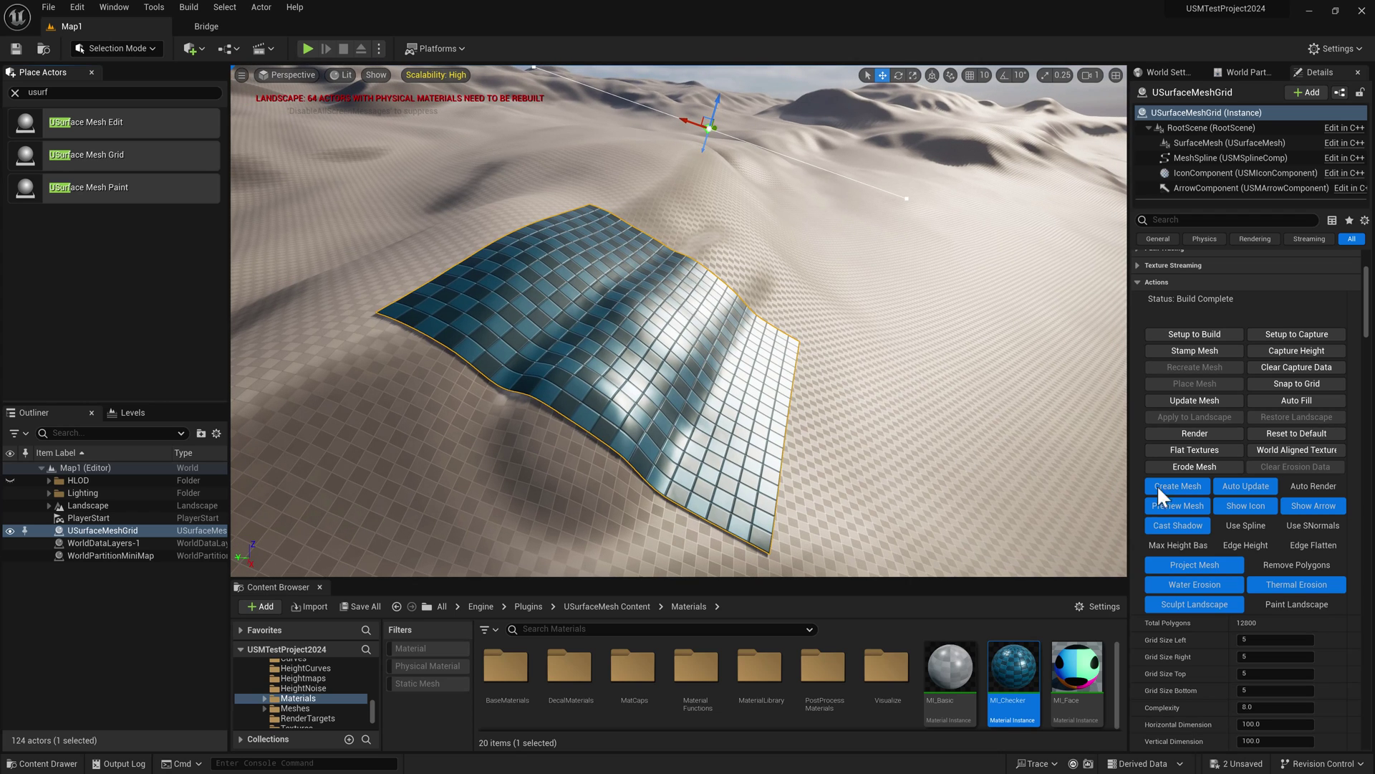
Step: Set the mesh grid's Live Update option to Always Update
drag(1368, 306, 1367, 393)
click(1253, 544)
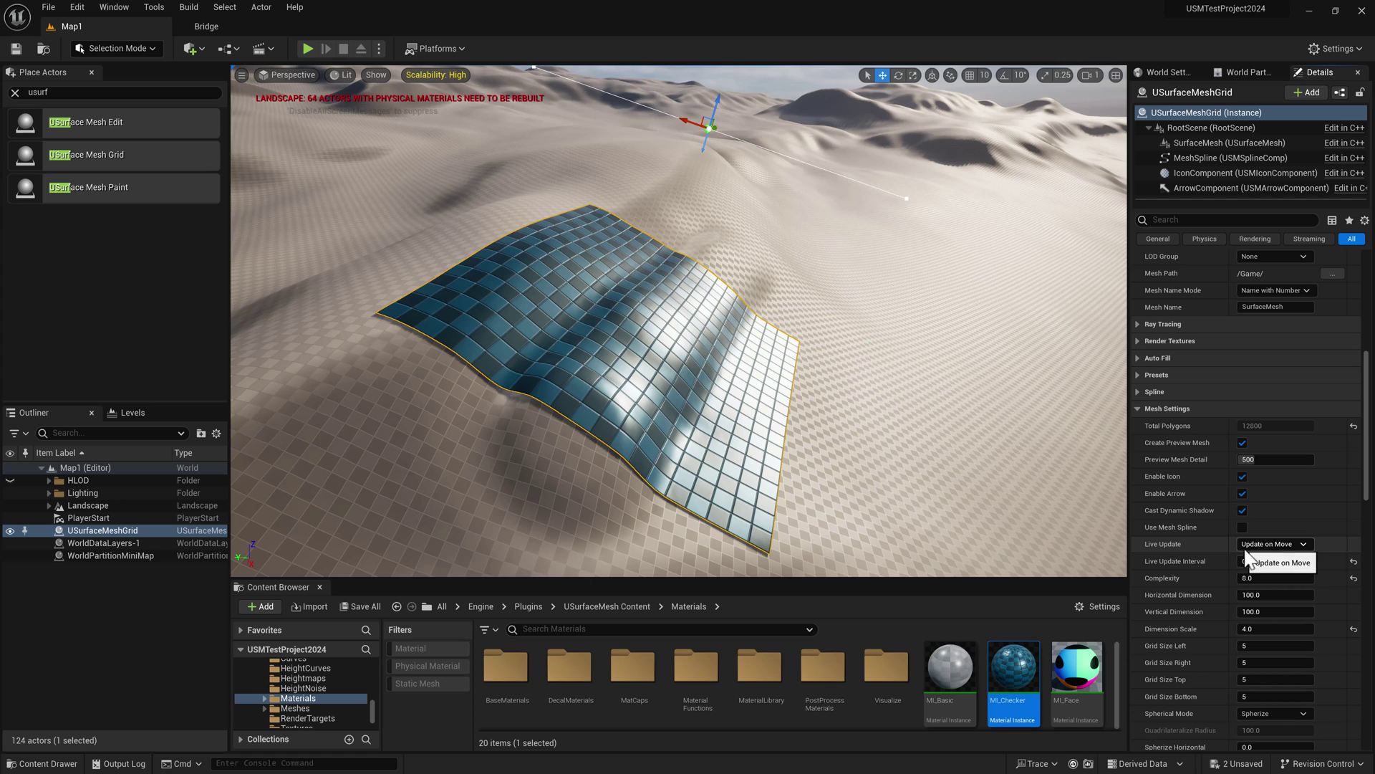
click(1266, 580)
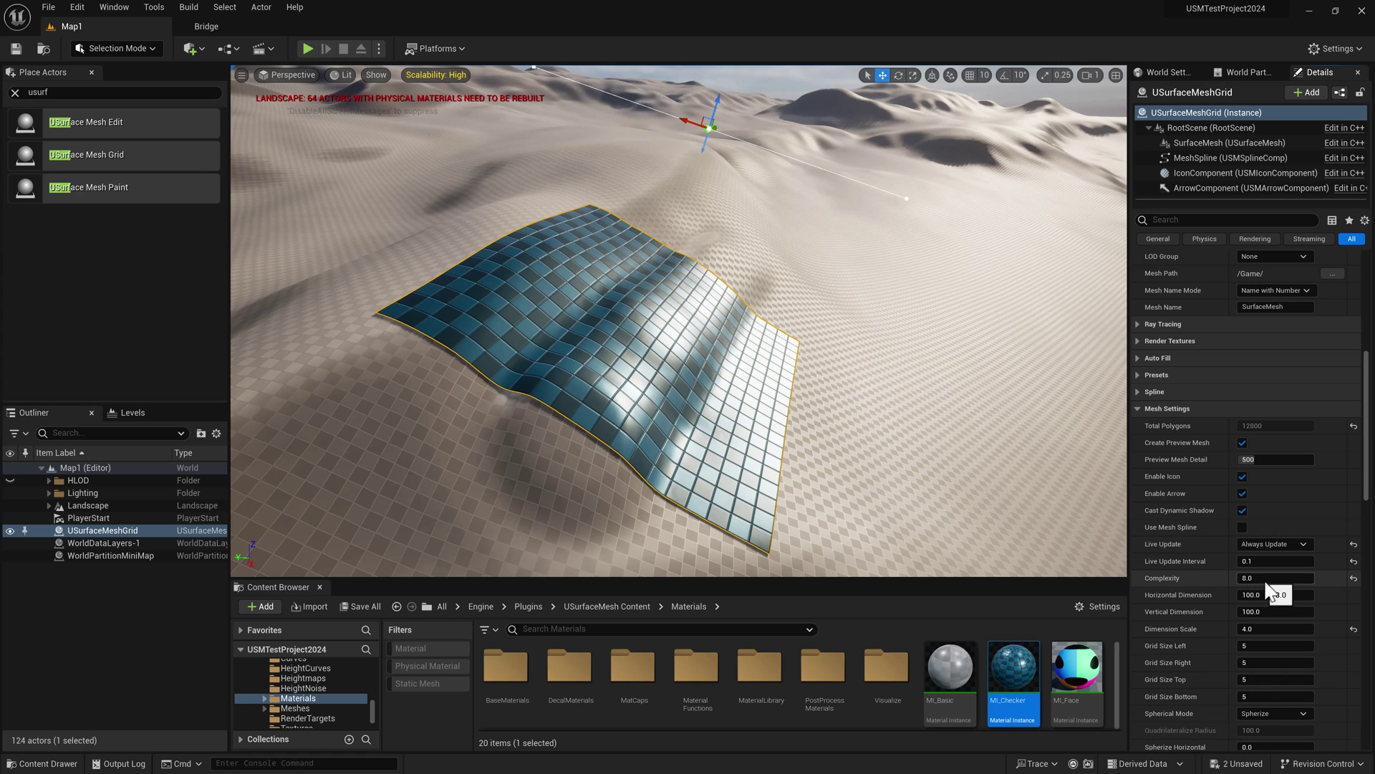
right_drag(725, 376, 705, 369)
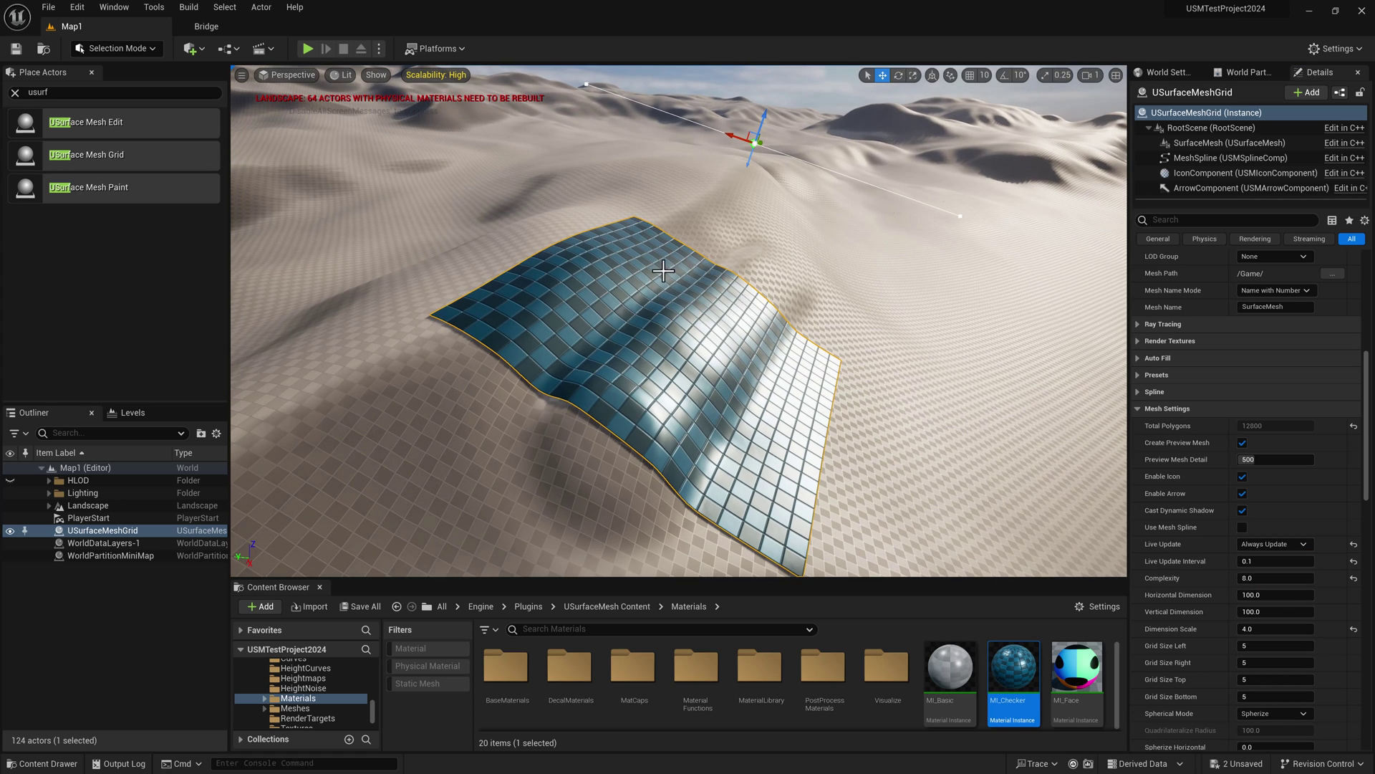
Step: In Landscape mode, sculpt raised ridges beneath the mesh grid and even out the terrain with the Smooth tool
click(113, 49)
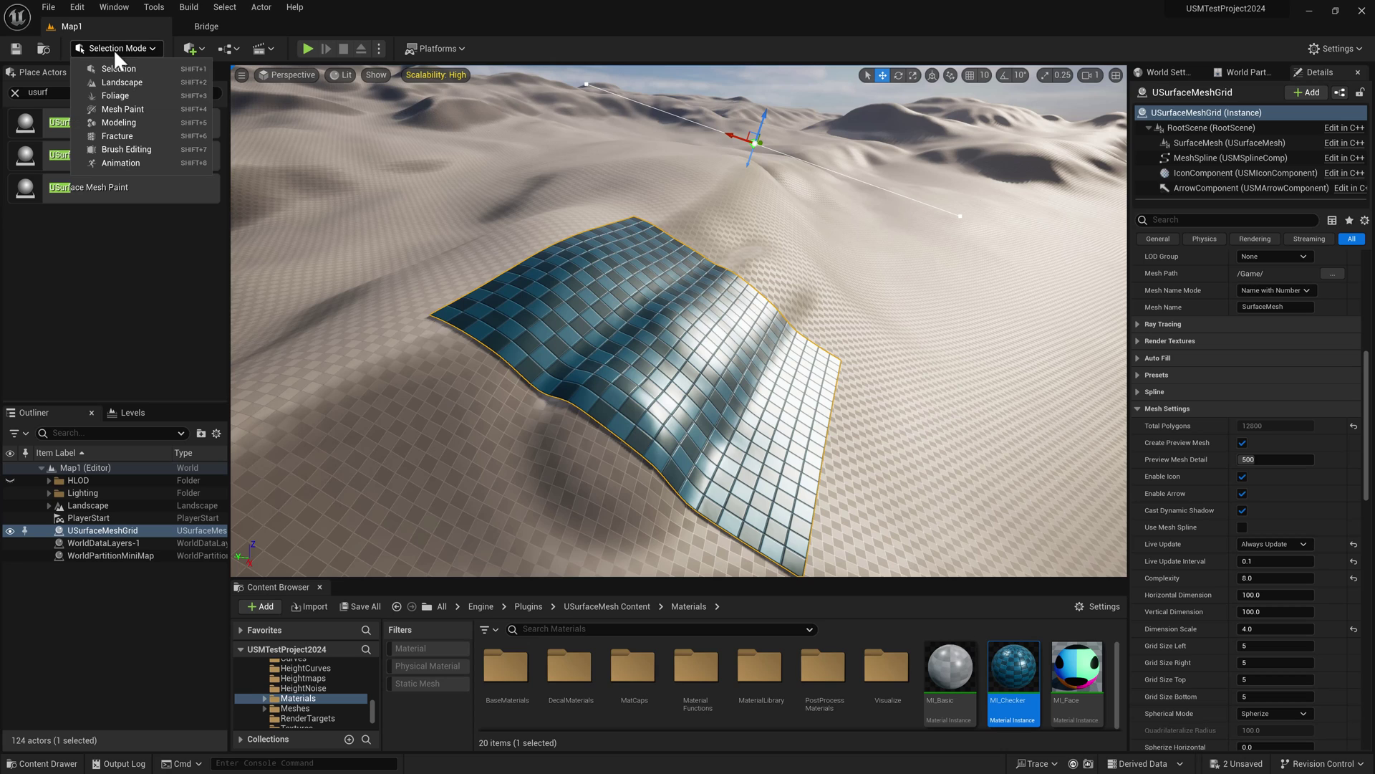
click(122, 83)
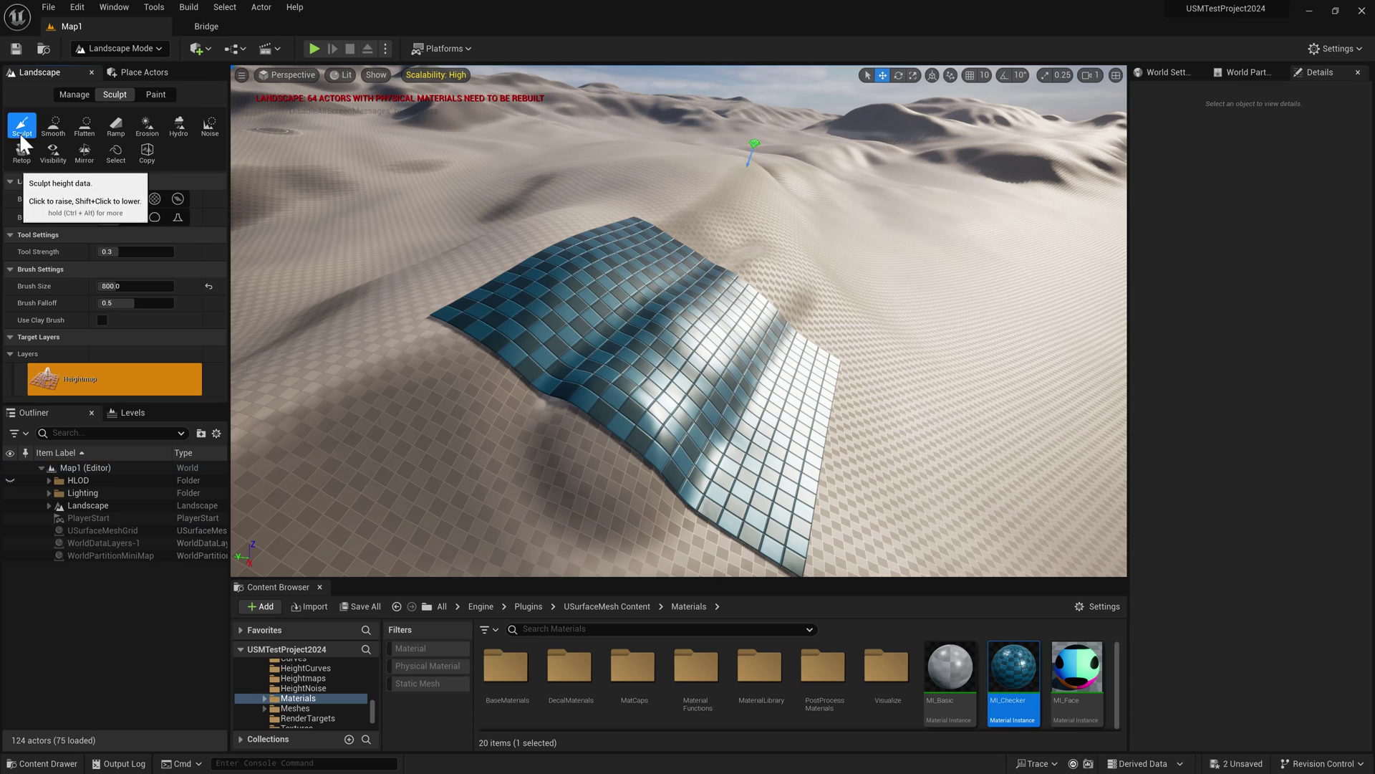
mouse_move(791, 289)
mouse_down()
mouse_move(726, 391)
mouse_move(604, 444)
mouse_move(565, 372)
mouse_move(506, 394)
mouse_move(592, 316)
mouse_move(687, 286)
mouse_move(710, 241)
mouse_move(721, 257)
mouse_up()
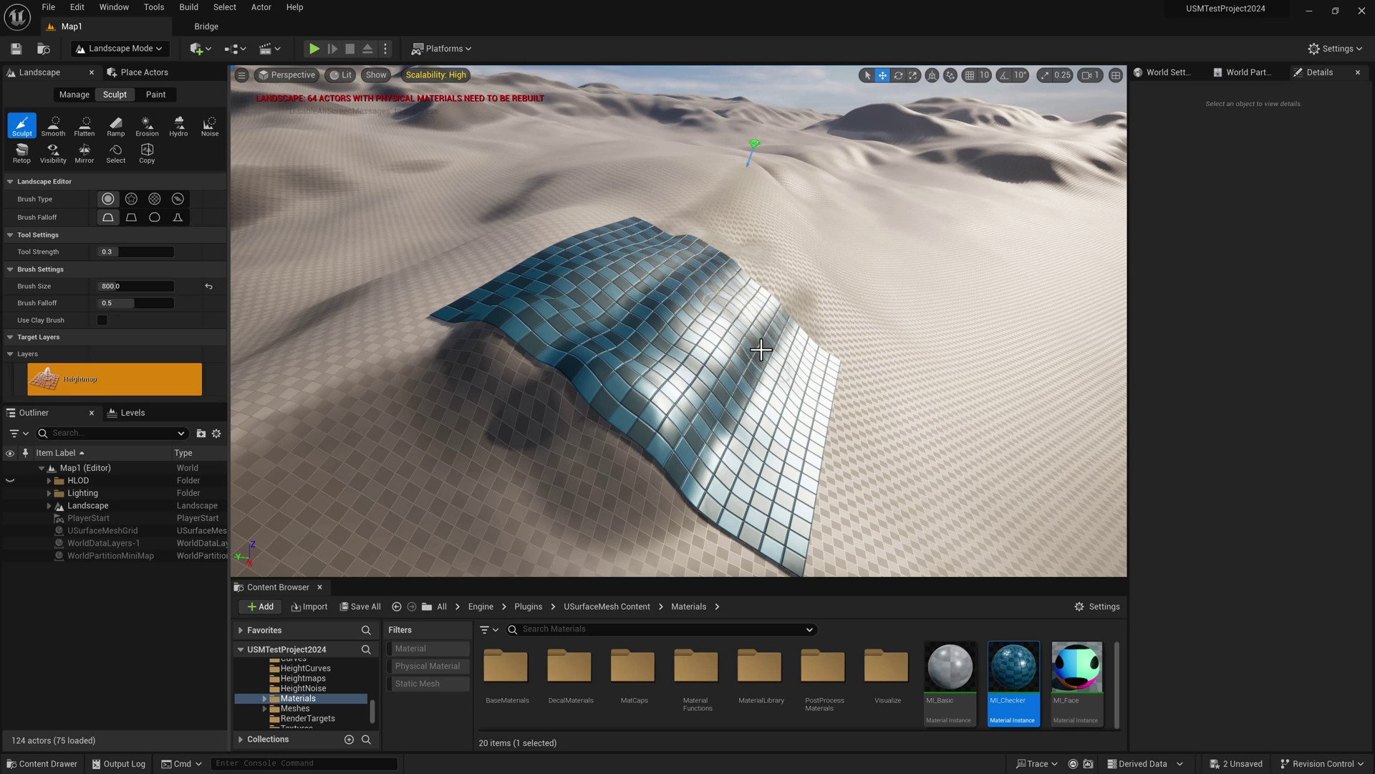
mouse_move(761, 343)
mouse_down()
mouse_move(717, 438)
mouse_move(561, 399)
mouse_up()
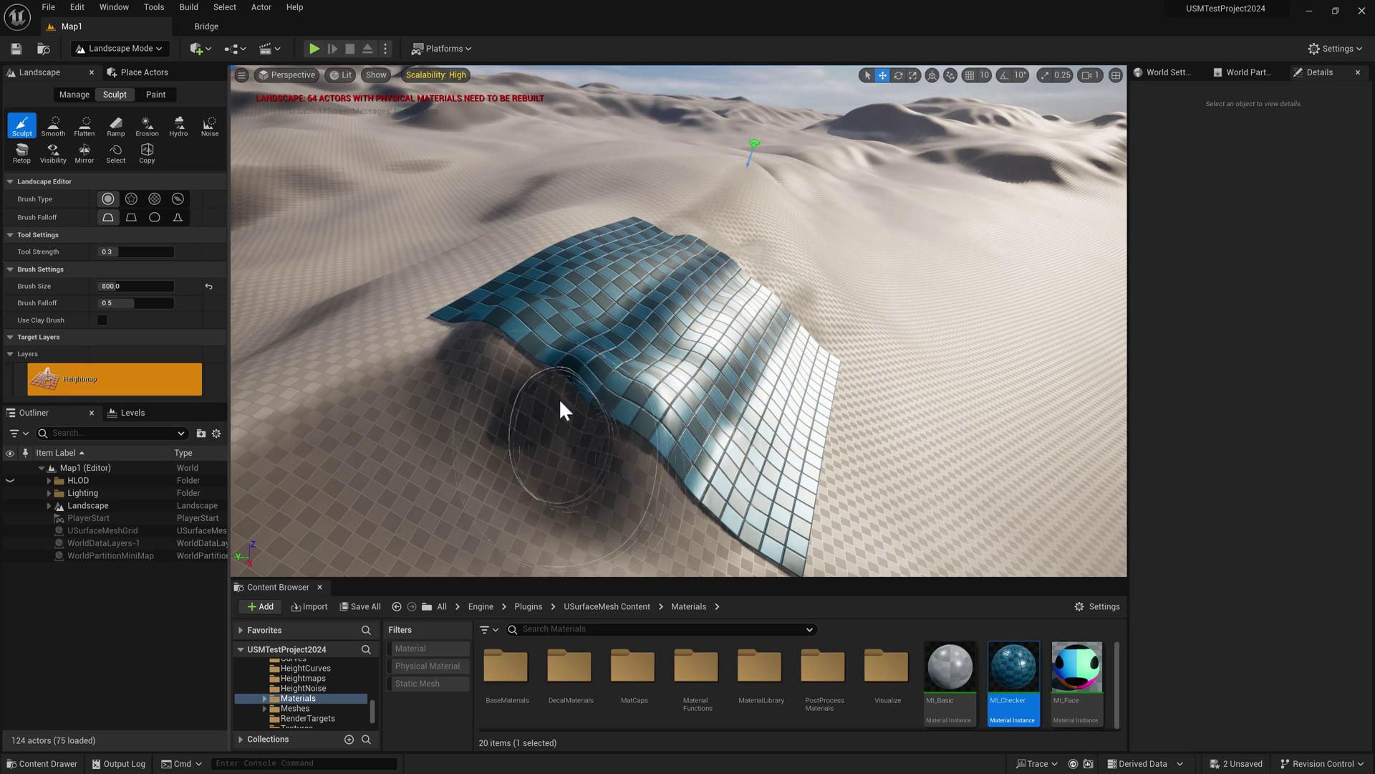
click(55, 127)
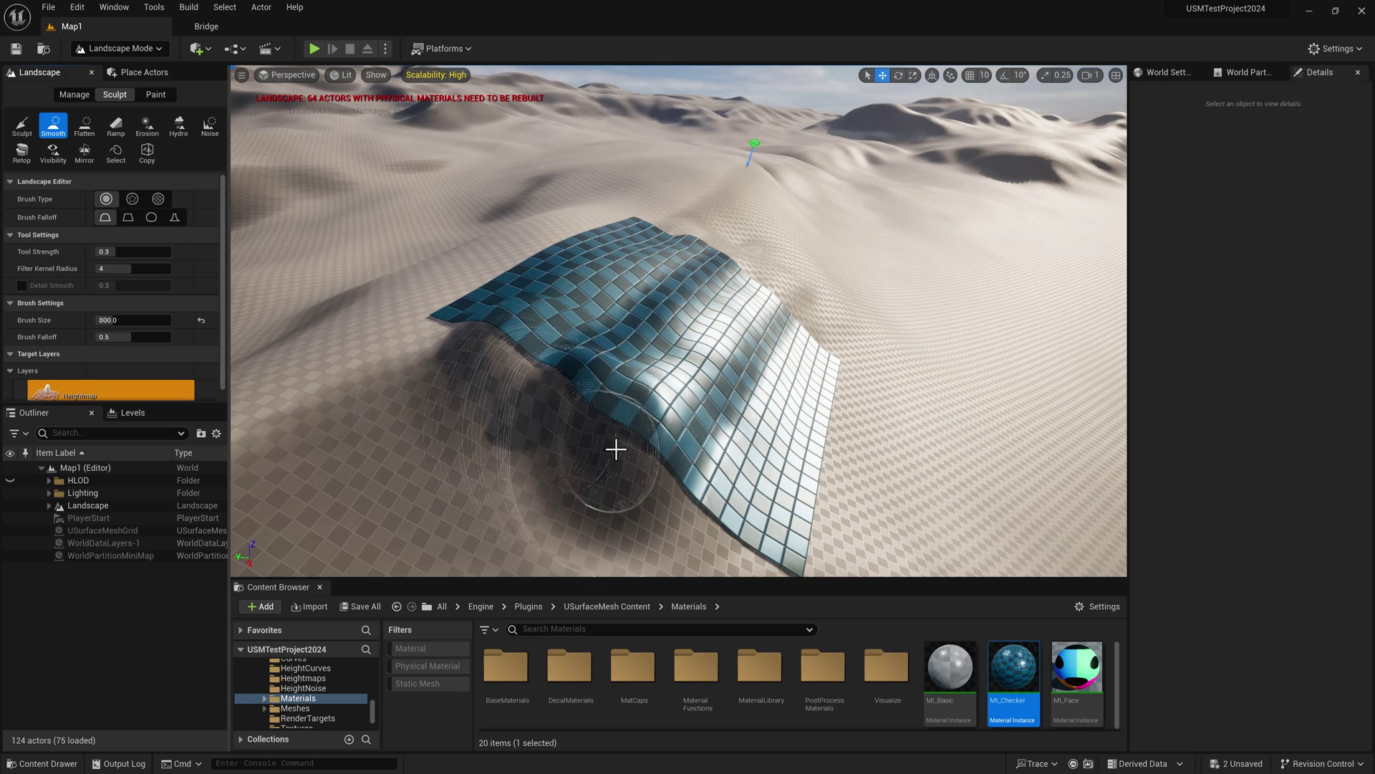
mouse_move(614, 452)
mouse_down()
mouse_move(546, 371)
mouse_move(562, 316)
mouse_move(699, 368)
mouse_move(700, 265)
mouse_move(807, 282)
mouse_up()
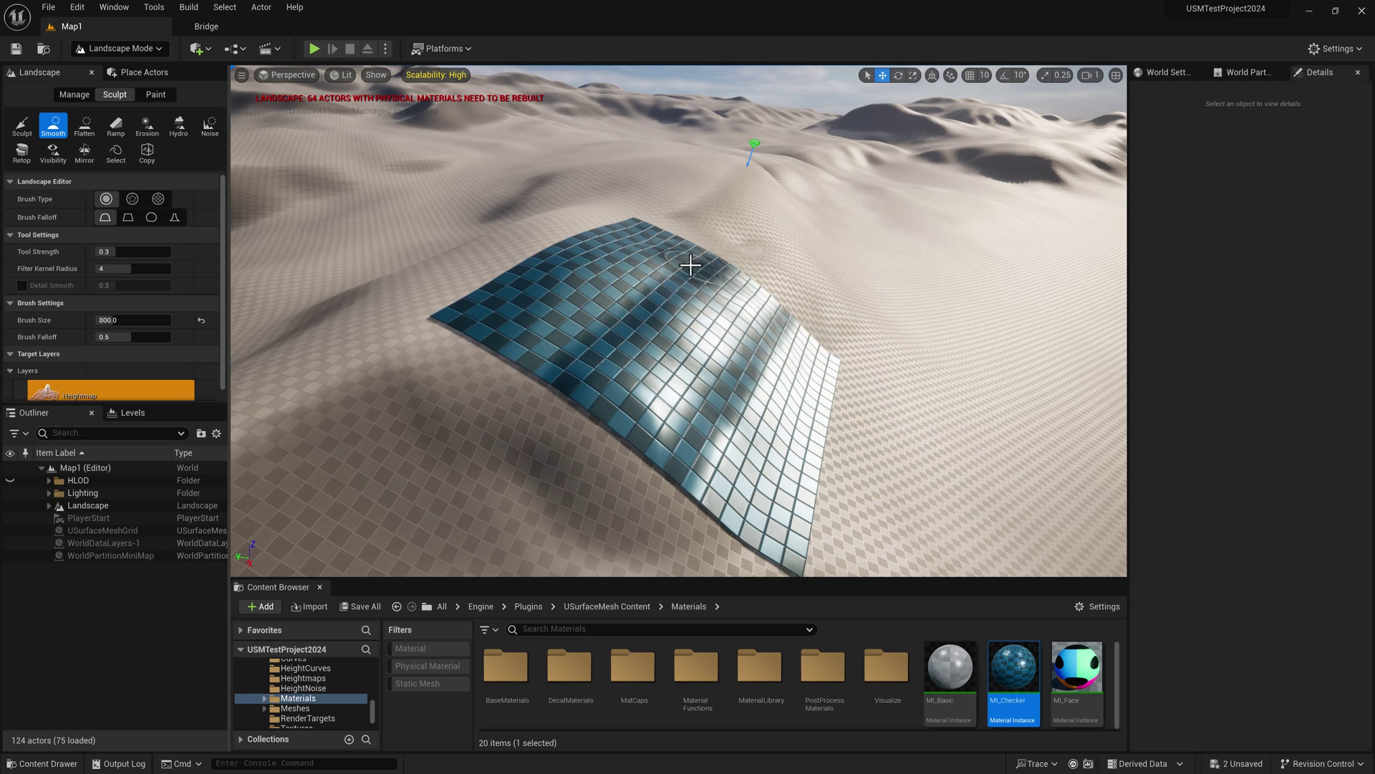
Step: Sculpt new bumps into the landscape beneath the grid and undo the last change
click(20, 127)
mouse_move(673, 374)
mouse_down()
mouse_move(681, 384)
mouse_move(620, 393)
mouse_move(564, 372)
mouse_up()
key(ctrl+z)
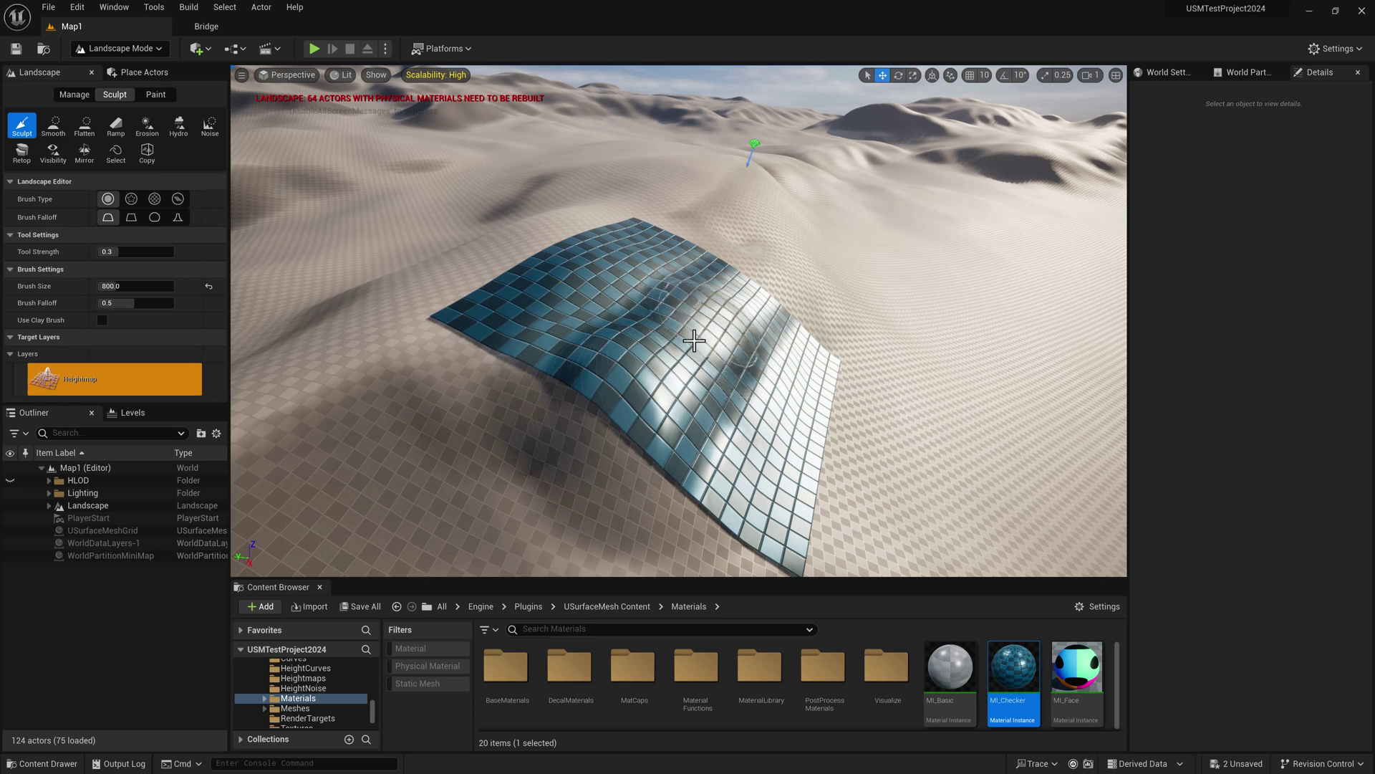
Step: Return to Selection mode, select the mesh grid and nudge it over the newly sculpted terrain
click(118, 48)
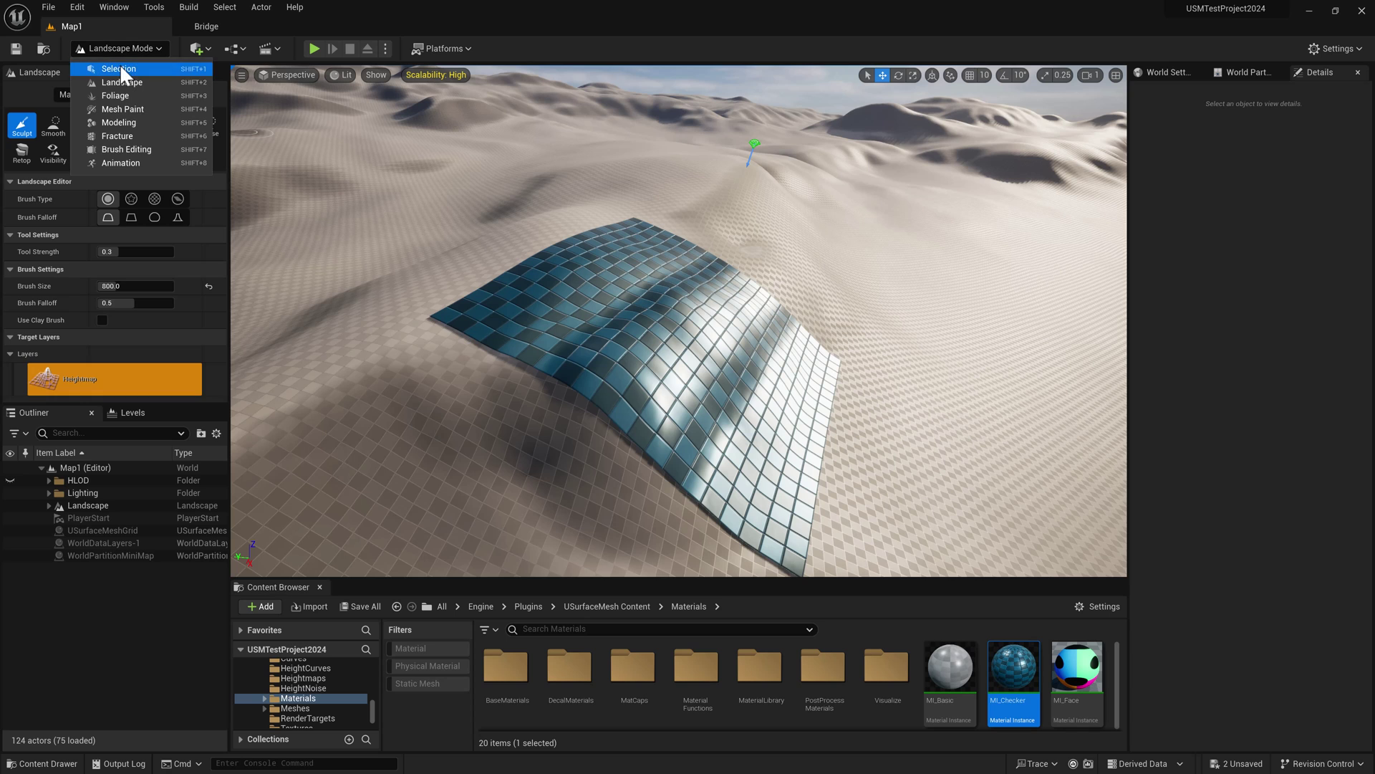
click(96, 68)
click(715, 339)
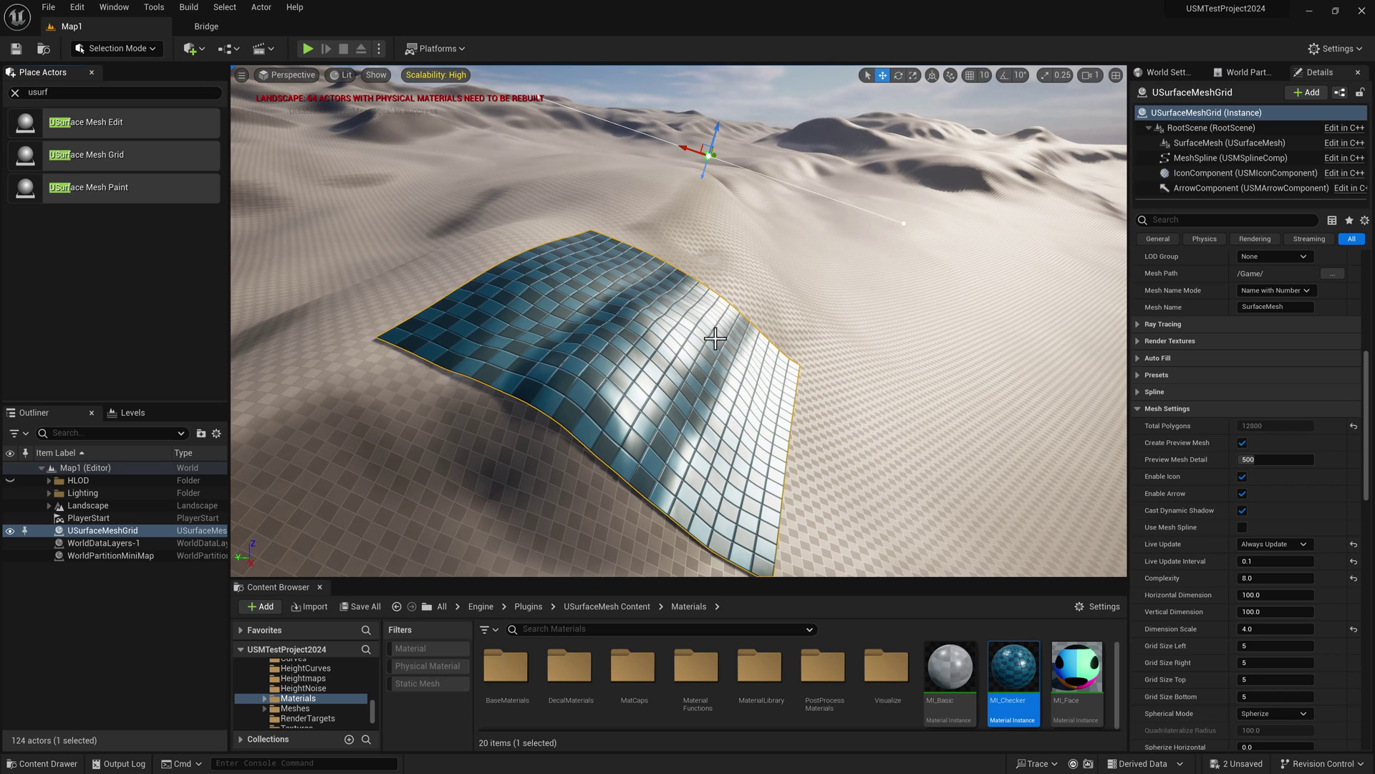
drag(708, 146, 708, 146)
right_drag(688, 333, 663, 305)
right_drag(680, 247, 763, 256)
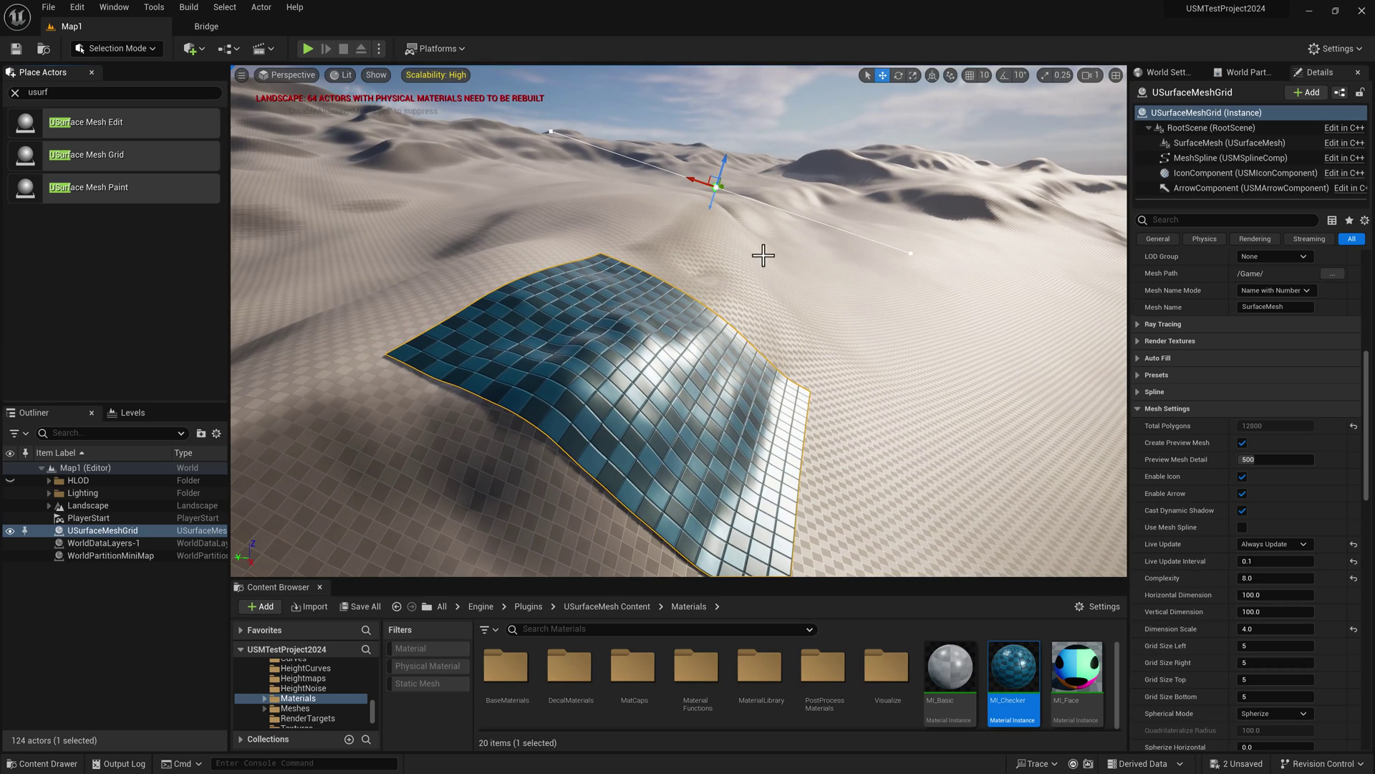
right_drag(835, 387, 817, 423)
scroll(1224, 521, up, 9)
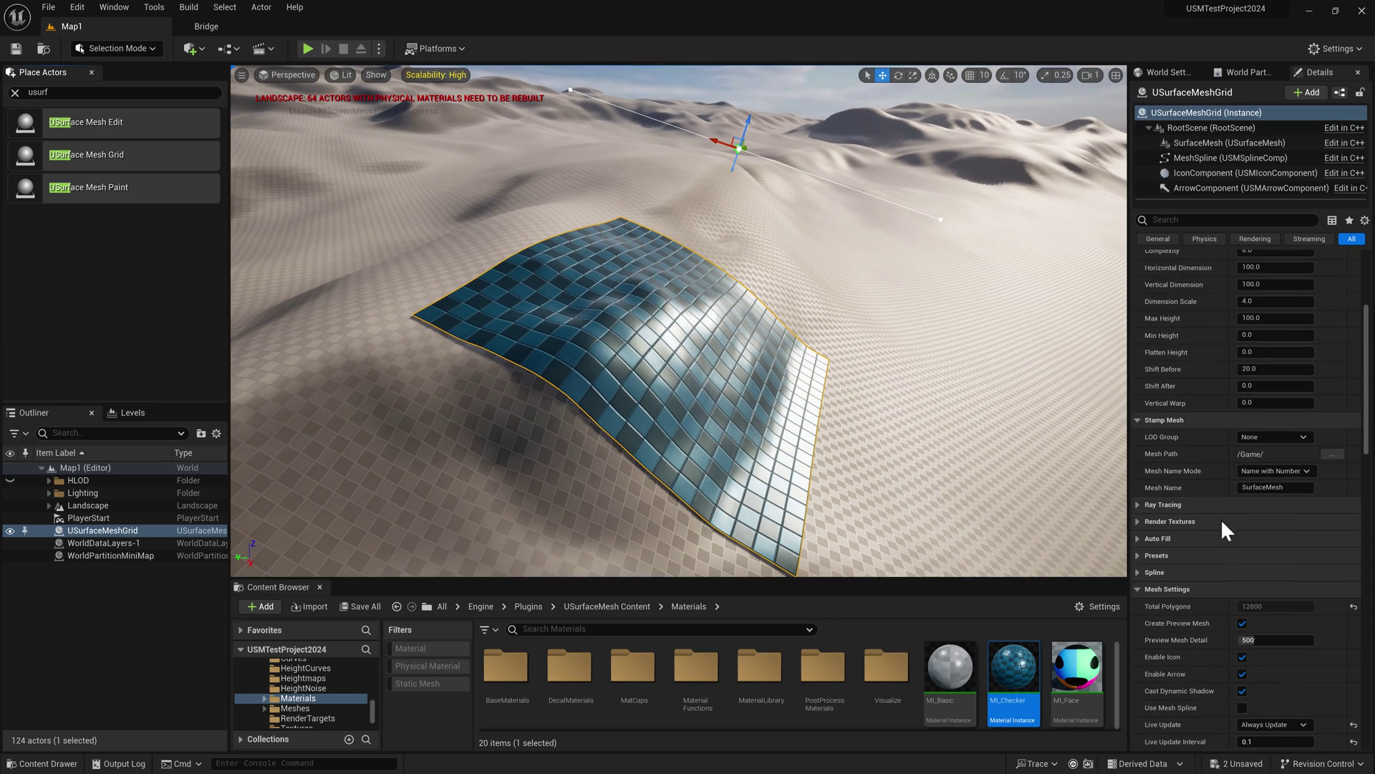
mouse_move(800, 370)
right_down()
mouse_move(738, 416)
mouse_move(788, 403)
mouse_move(798, 374)
right_up()
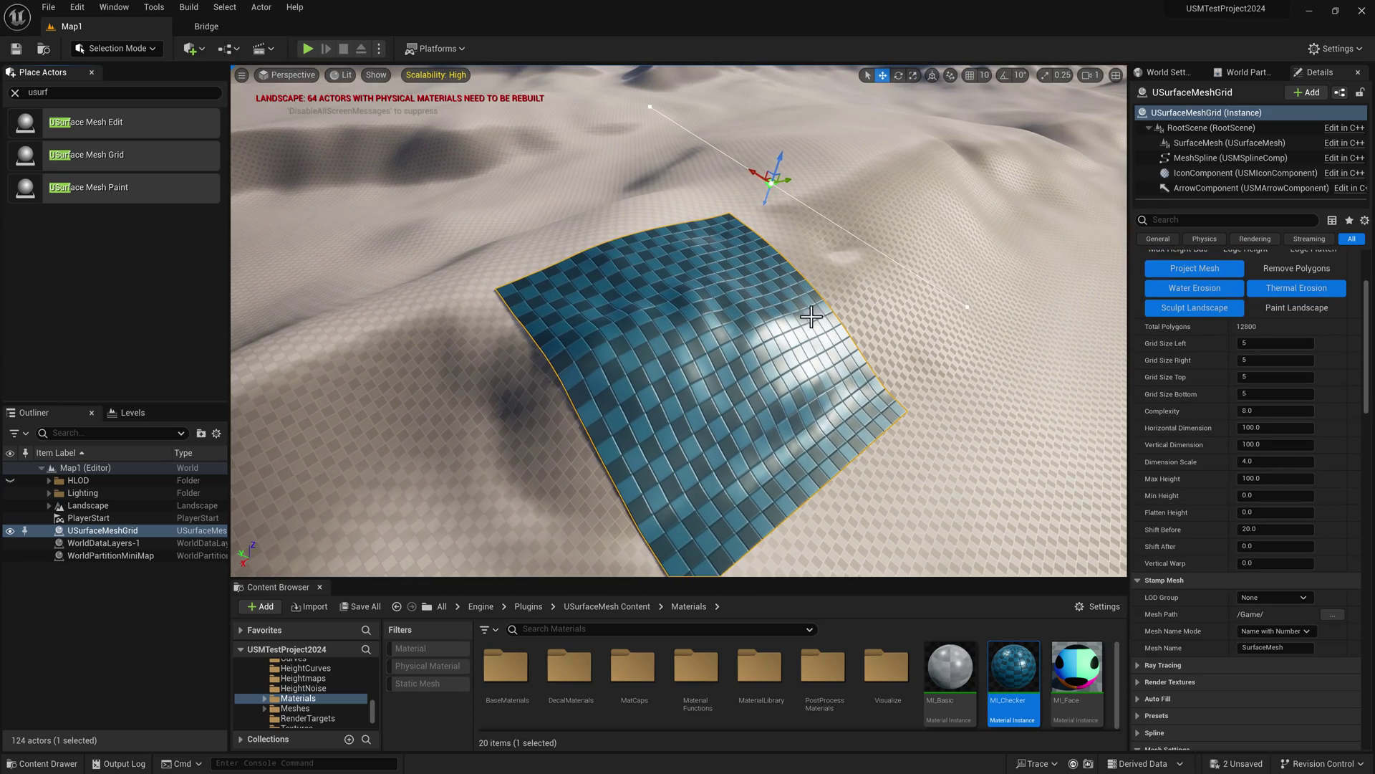
Step: Rotate the projected mesh grid over the dune
key(e)
drag(802, 182, 821, 222)
key(w)
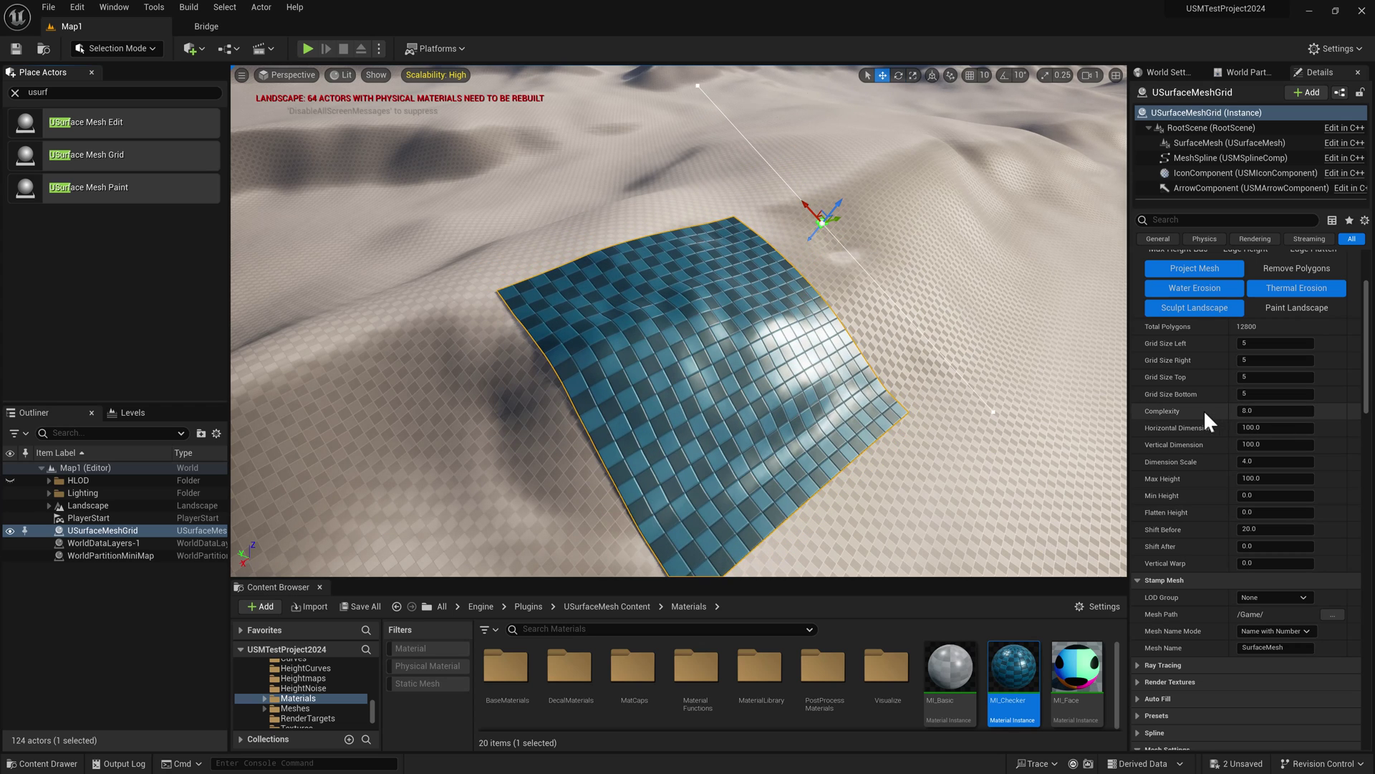
right_drag(830, 292, 817, 291)
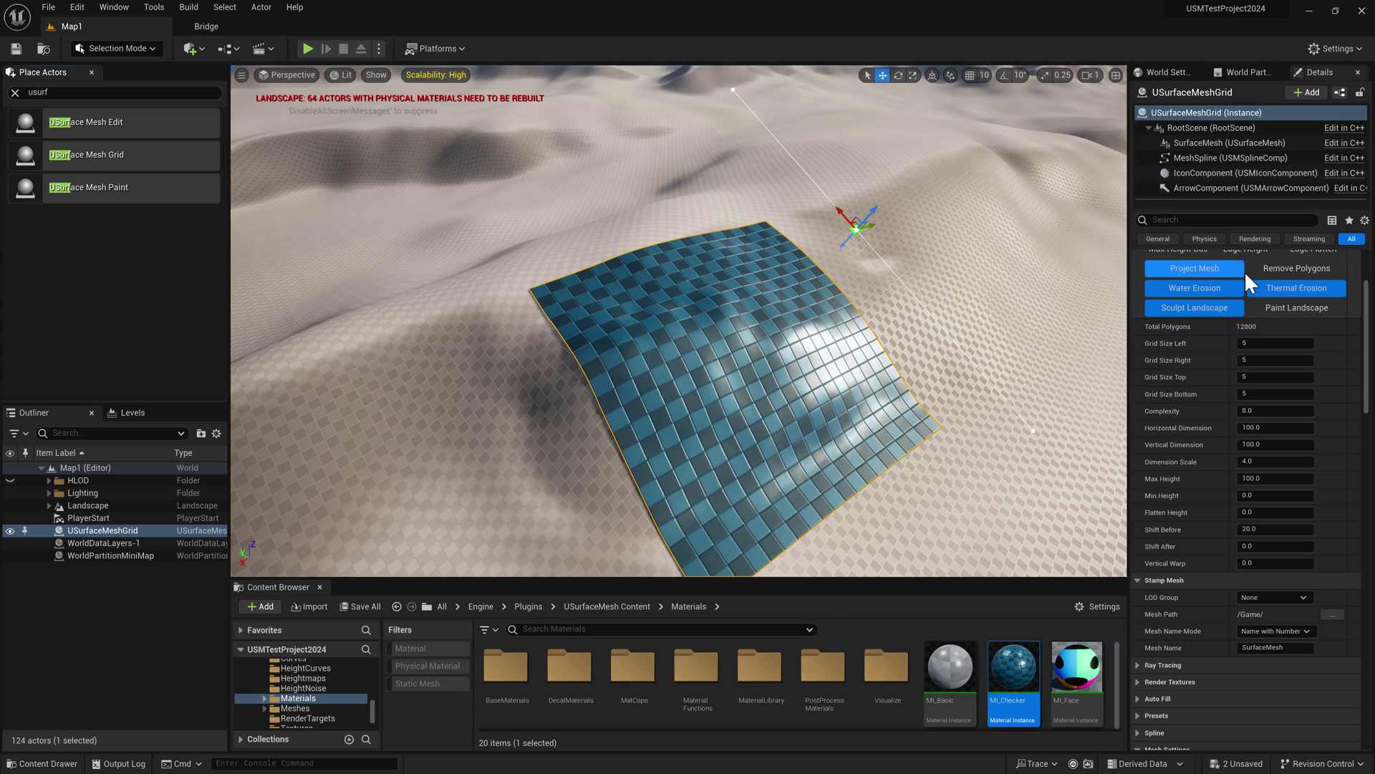
Step: Turn Create Mesh off to inspect the grid's top, bottom, left and right orientation, and turn it back on
scroll(1221, 372, up, 3)
click(1186, 334)
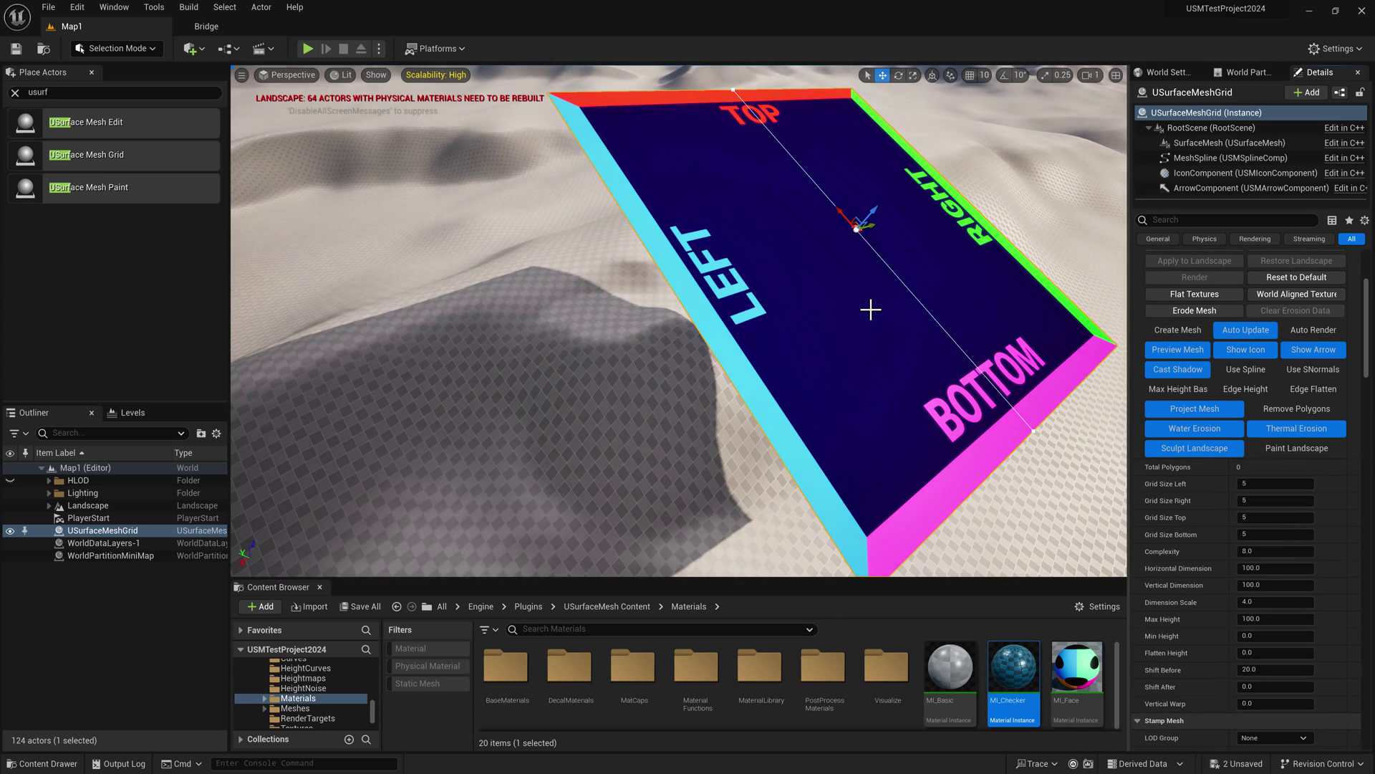
right_drag(871, 310, 848, 304)
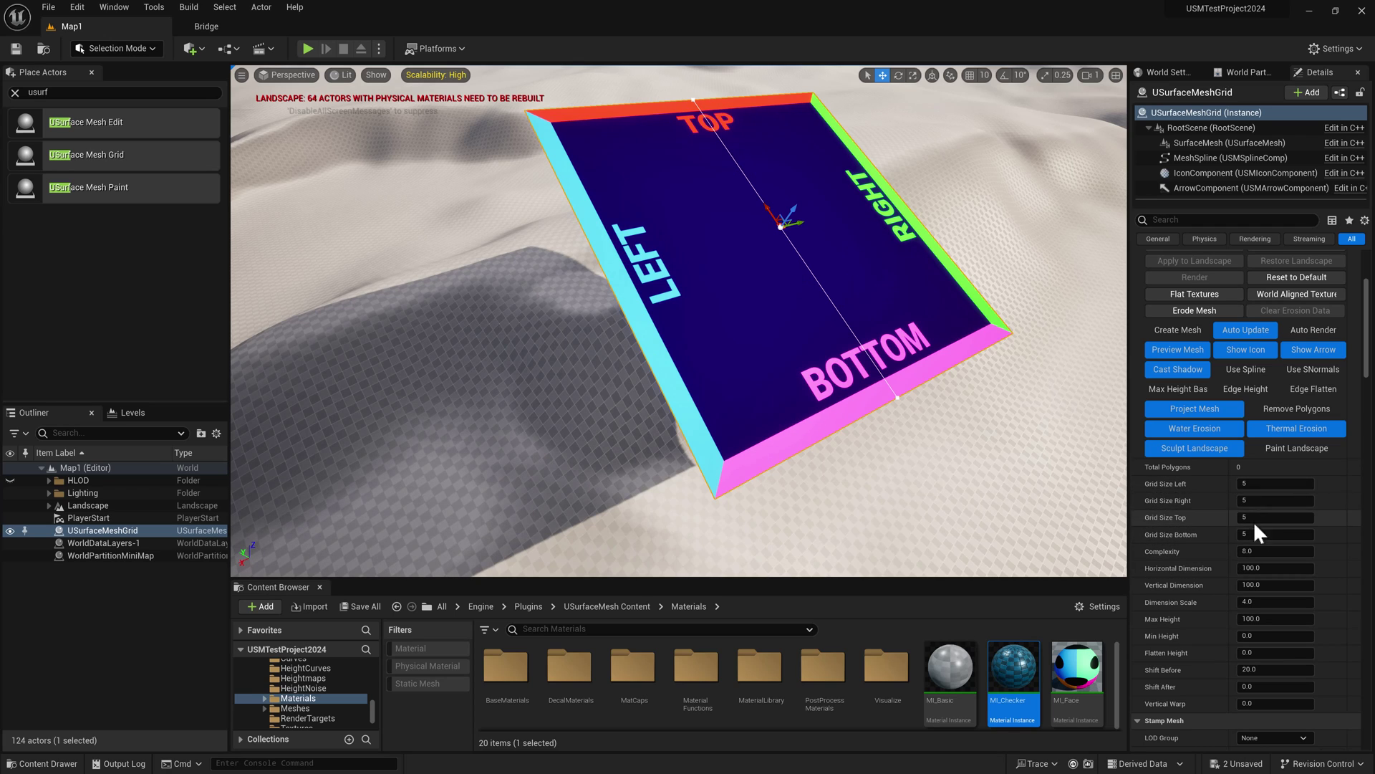
click(1178, 330)
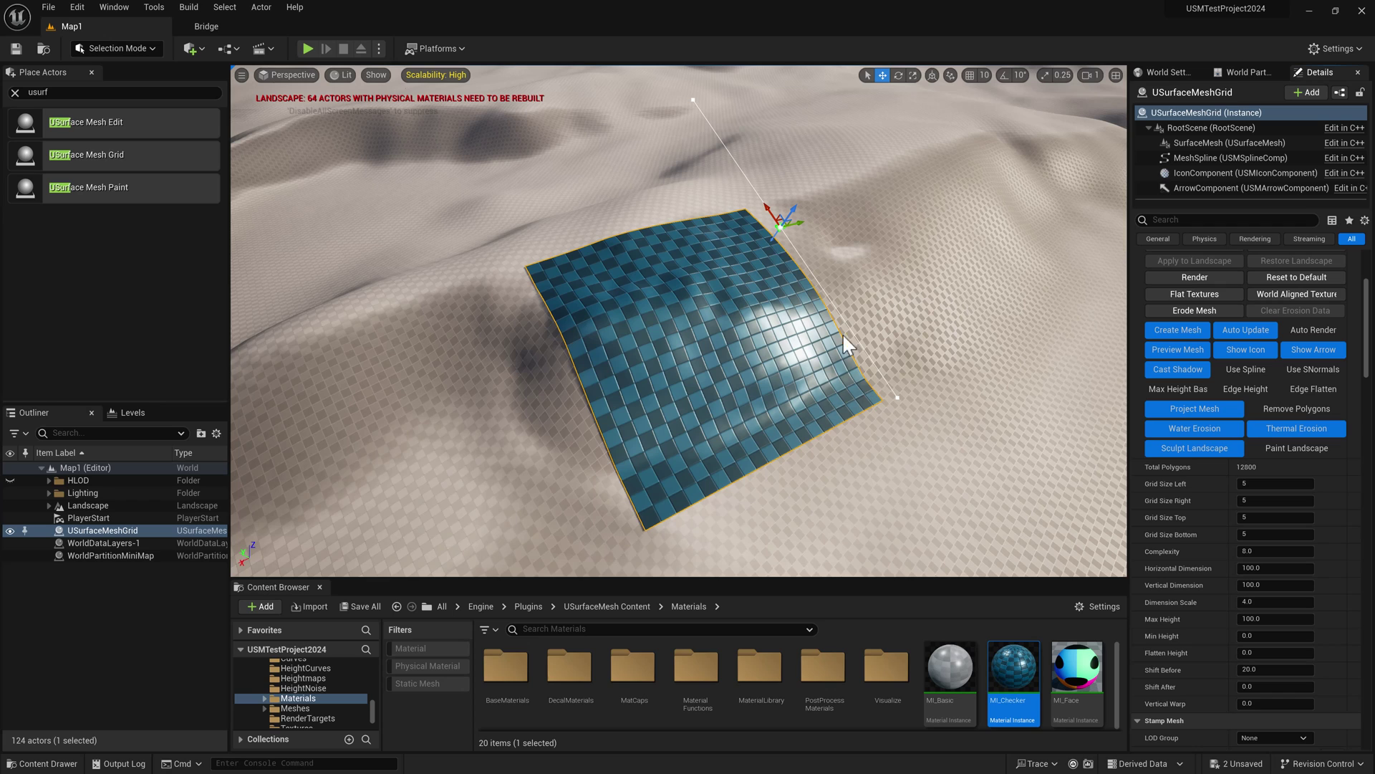
Step: Widen the projected mesh grid by setting both Grid Size Right and Grid Size Left to 10
click(1251, 500)
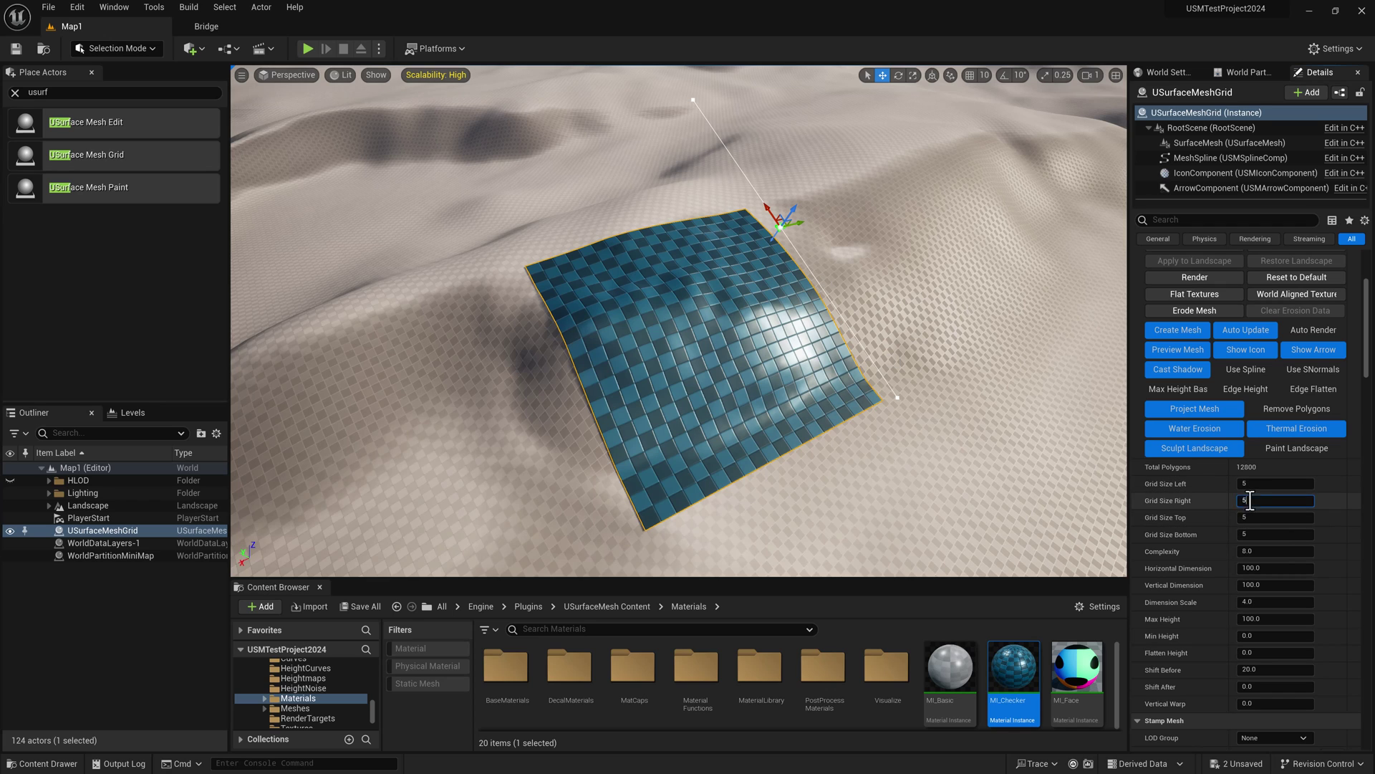
key(Return)
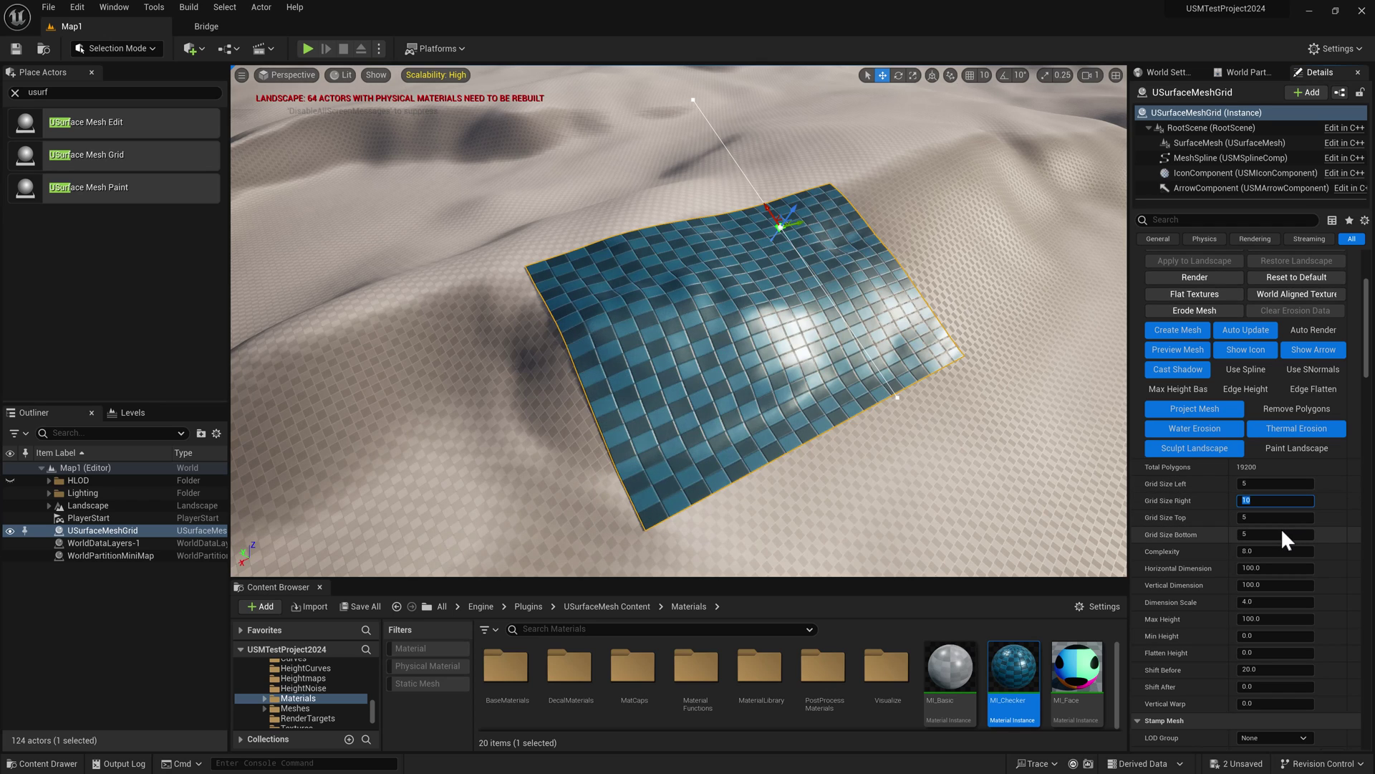
right_drag(904, 395, 891, 391)
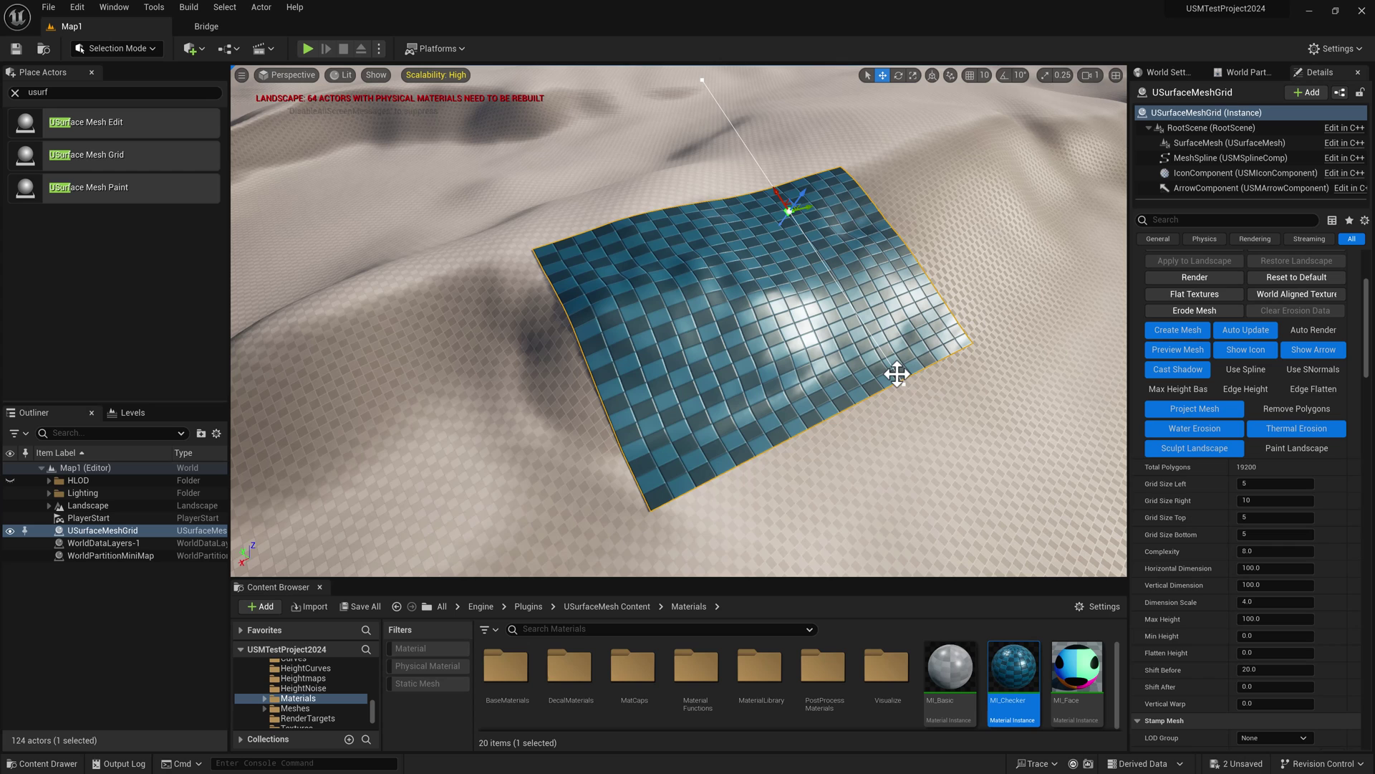
click(1275, 484)
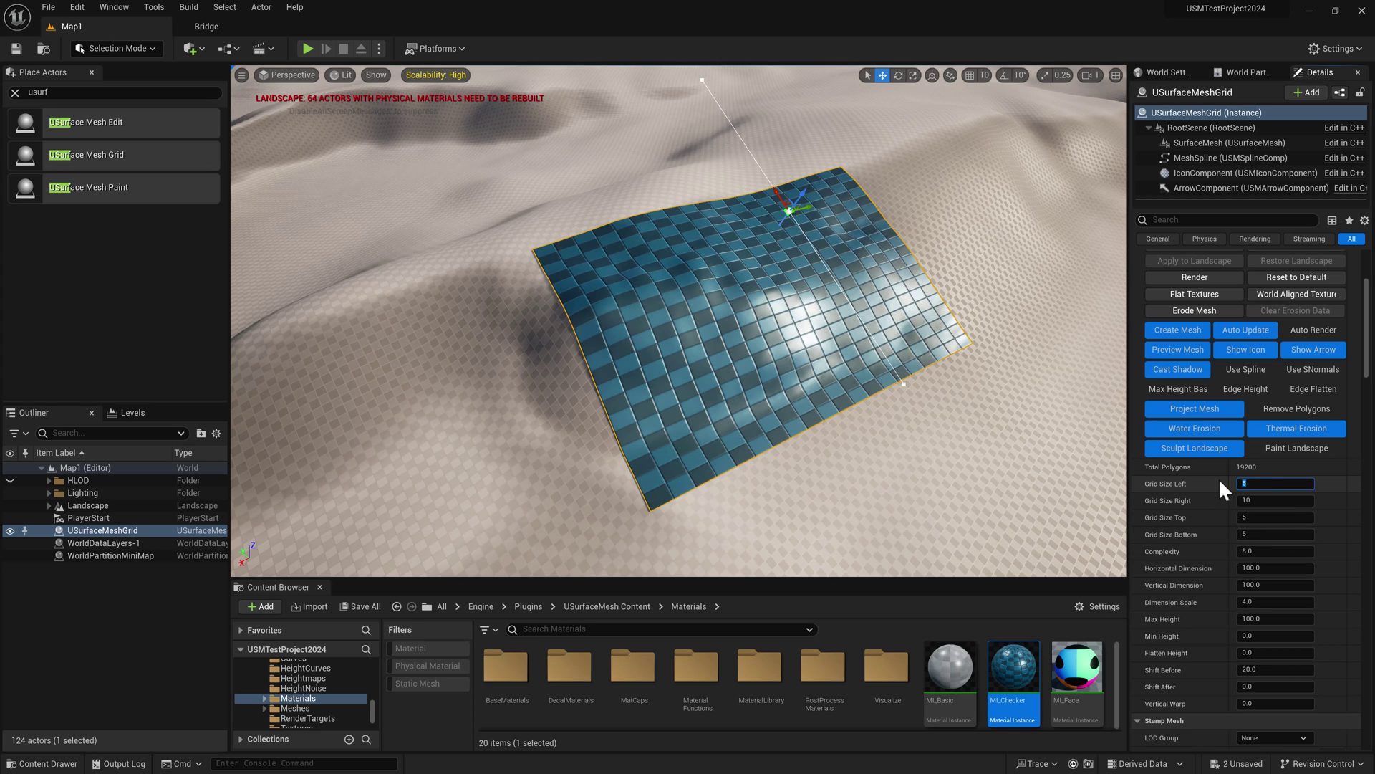
text(10)
key(Return)
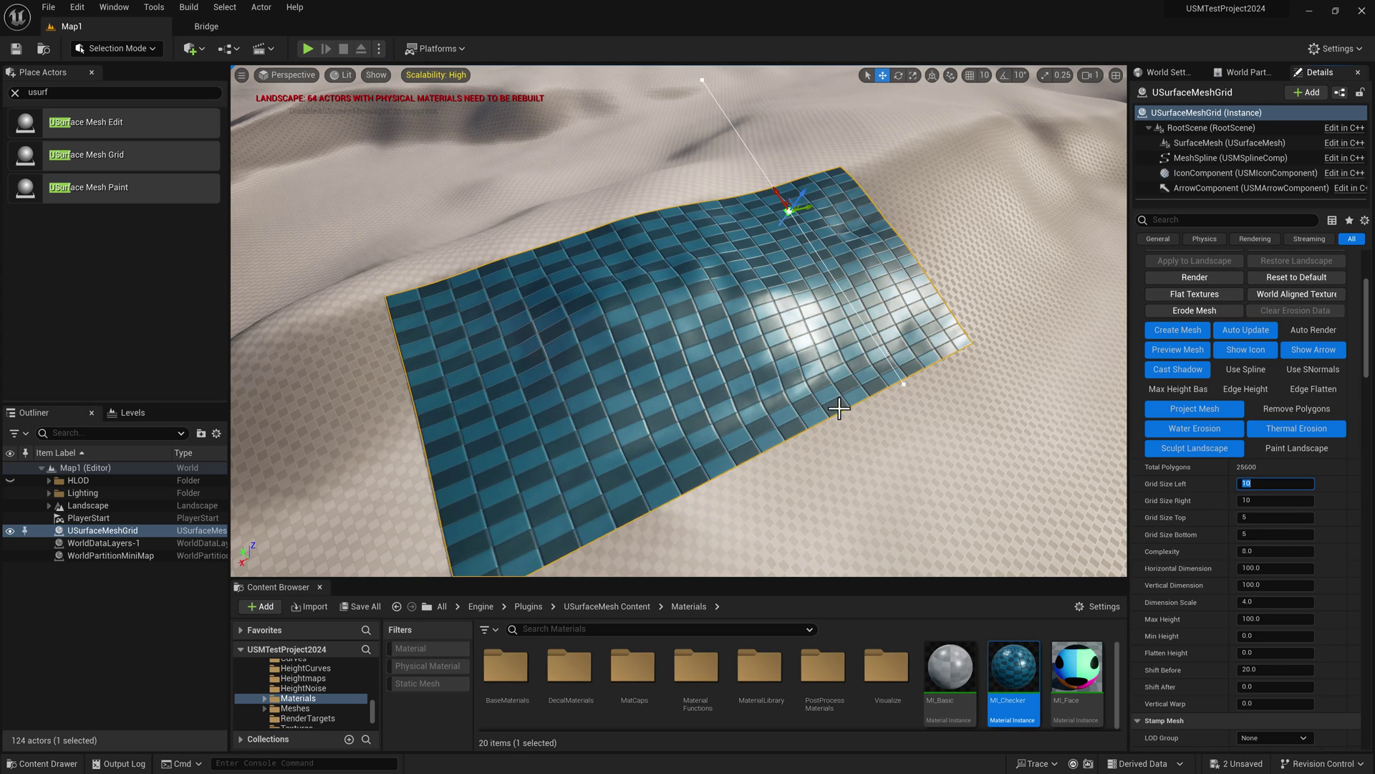
Step: Examine the widened mesh grid's polygon density in wireframe view, then return to lit view
scroll(835, 399, up, 2)
right_drag(835, 399, 914, 399)
key(alt+2)
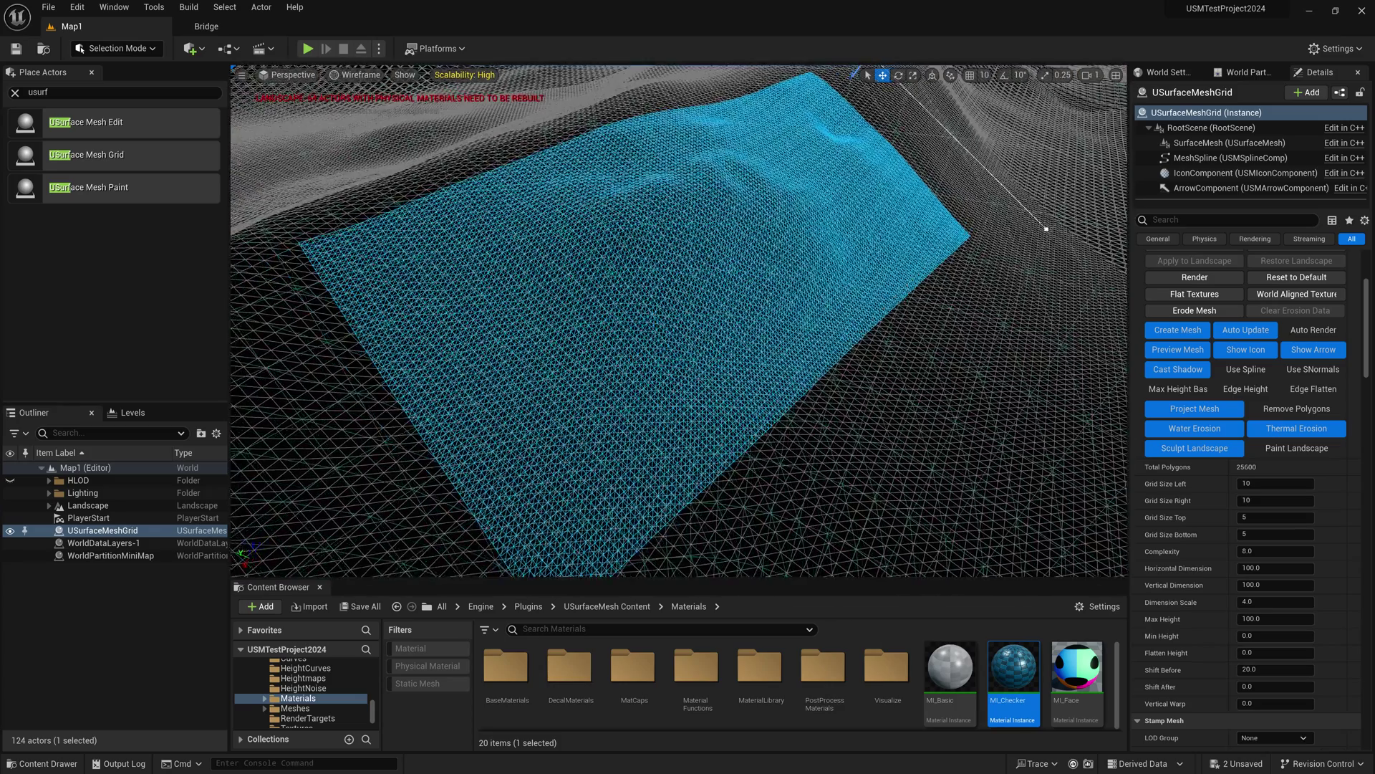
key(alt+4)
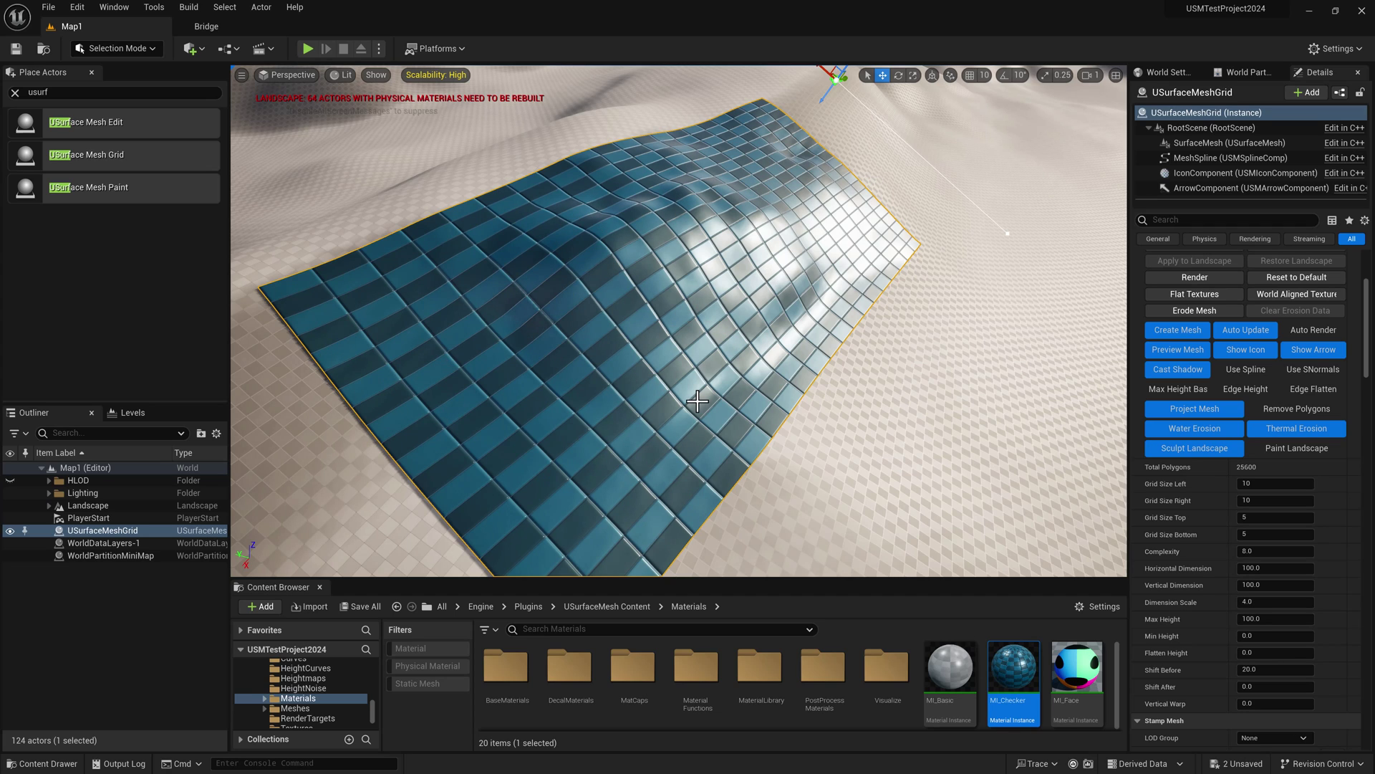
right_drag(717, 349, 711, 337)
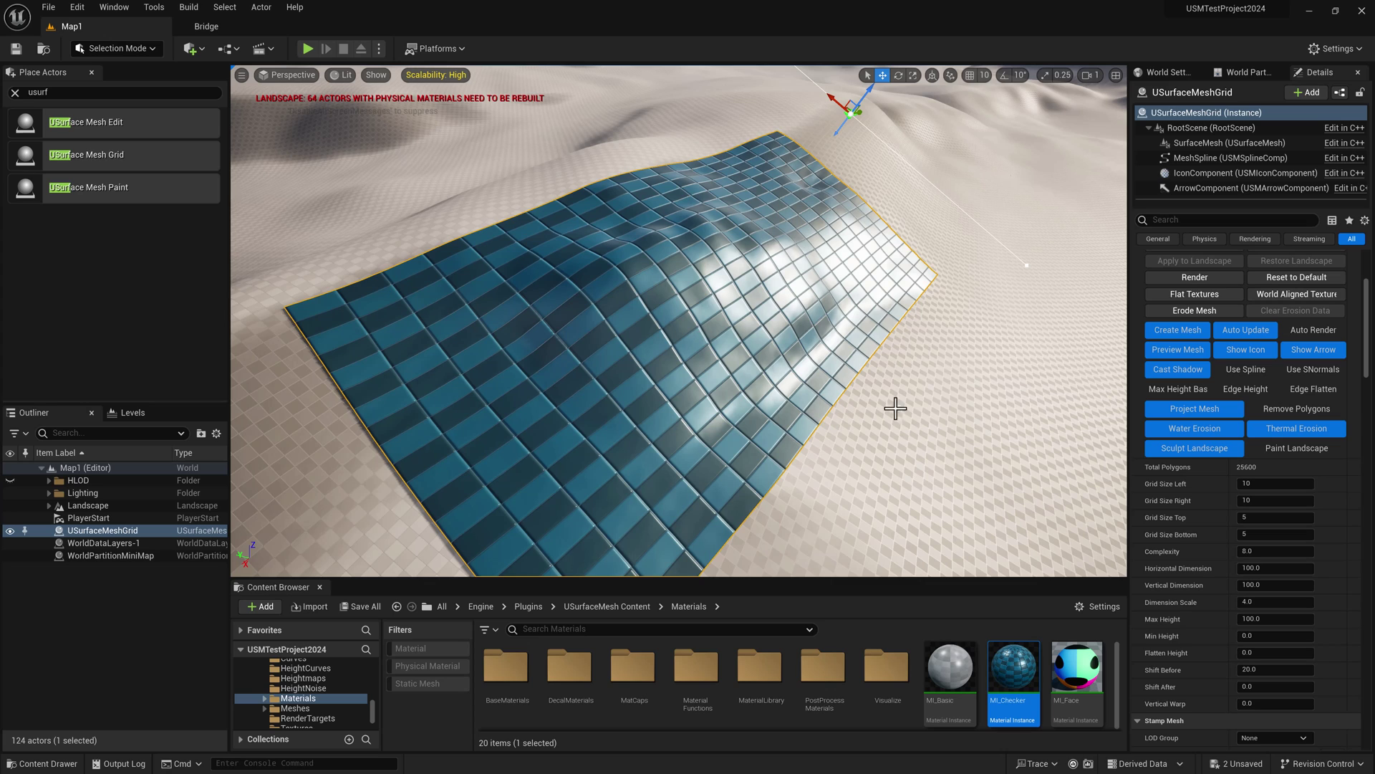
Step: Set the Stamp Mesh path of the mesh grid to the StampedMeshes folder inside GameContent
scroll(1180, 391, up, 3)
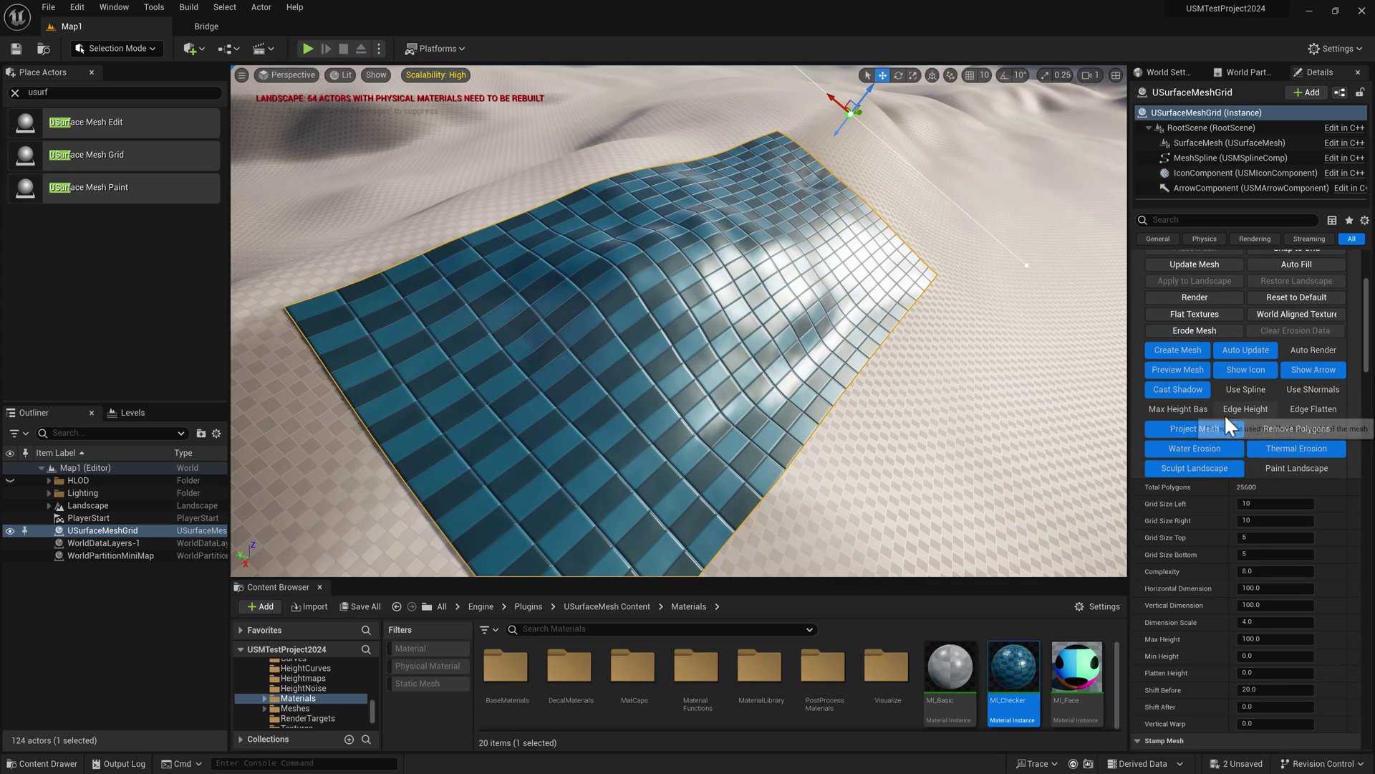
scroll(1218, 444, down, 3)
scroll(1218, 472, down, 5)
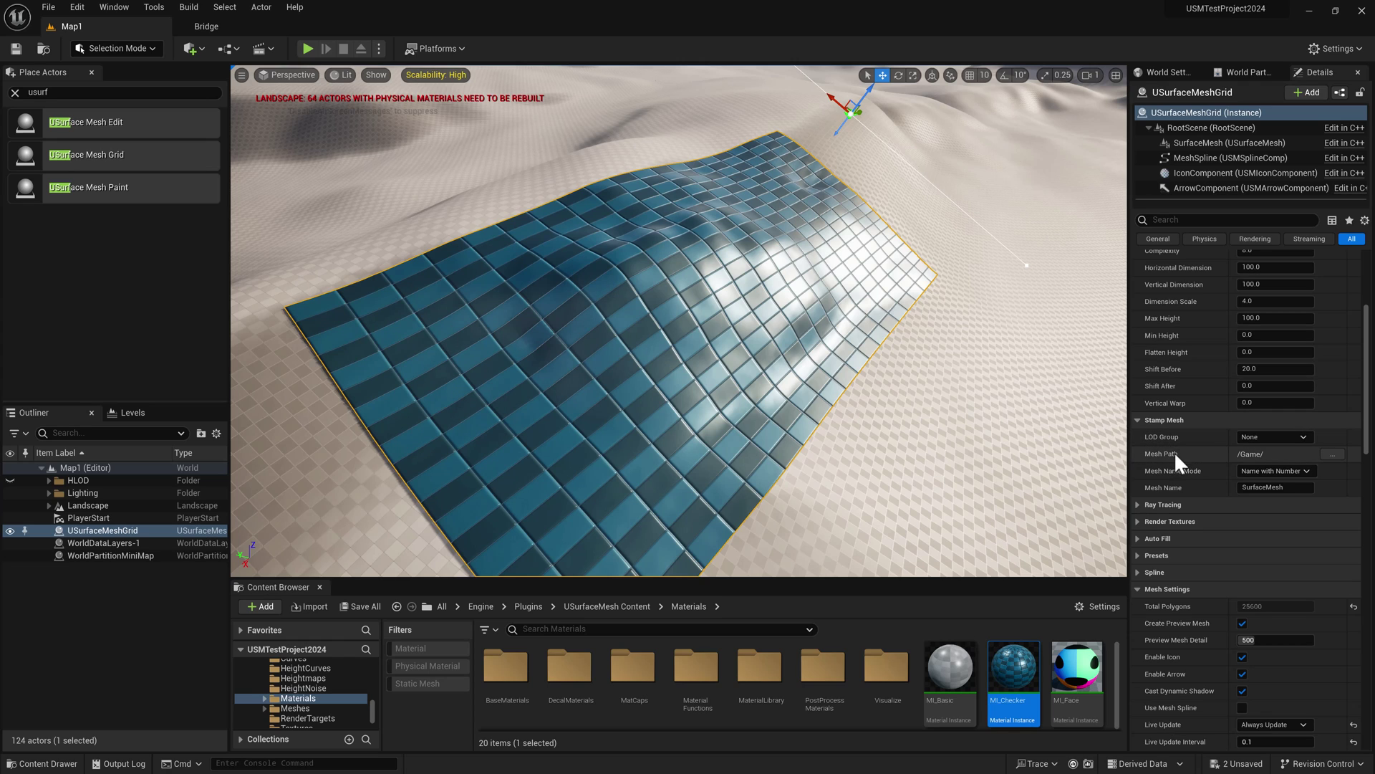
click(1332, 454)
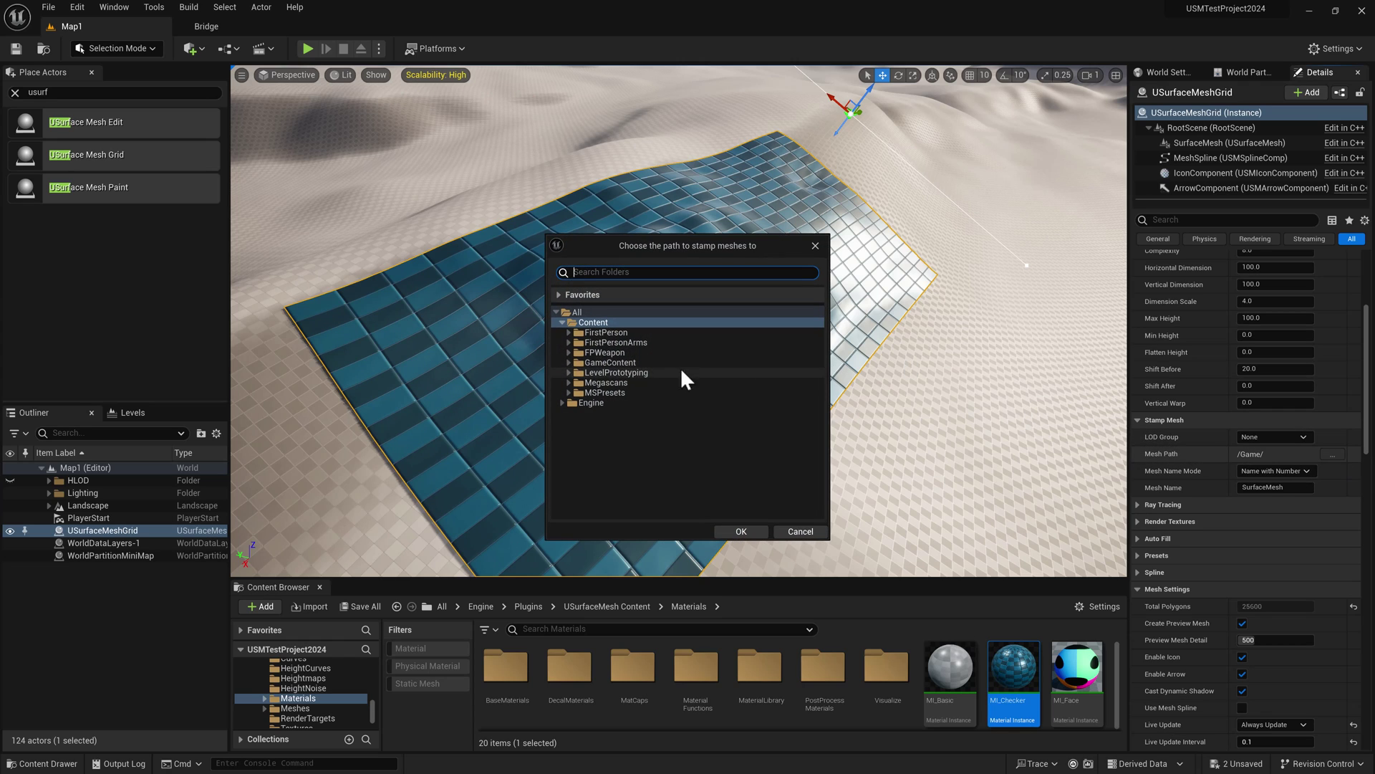
click(569, 363)
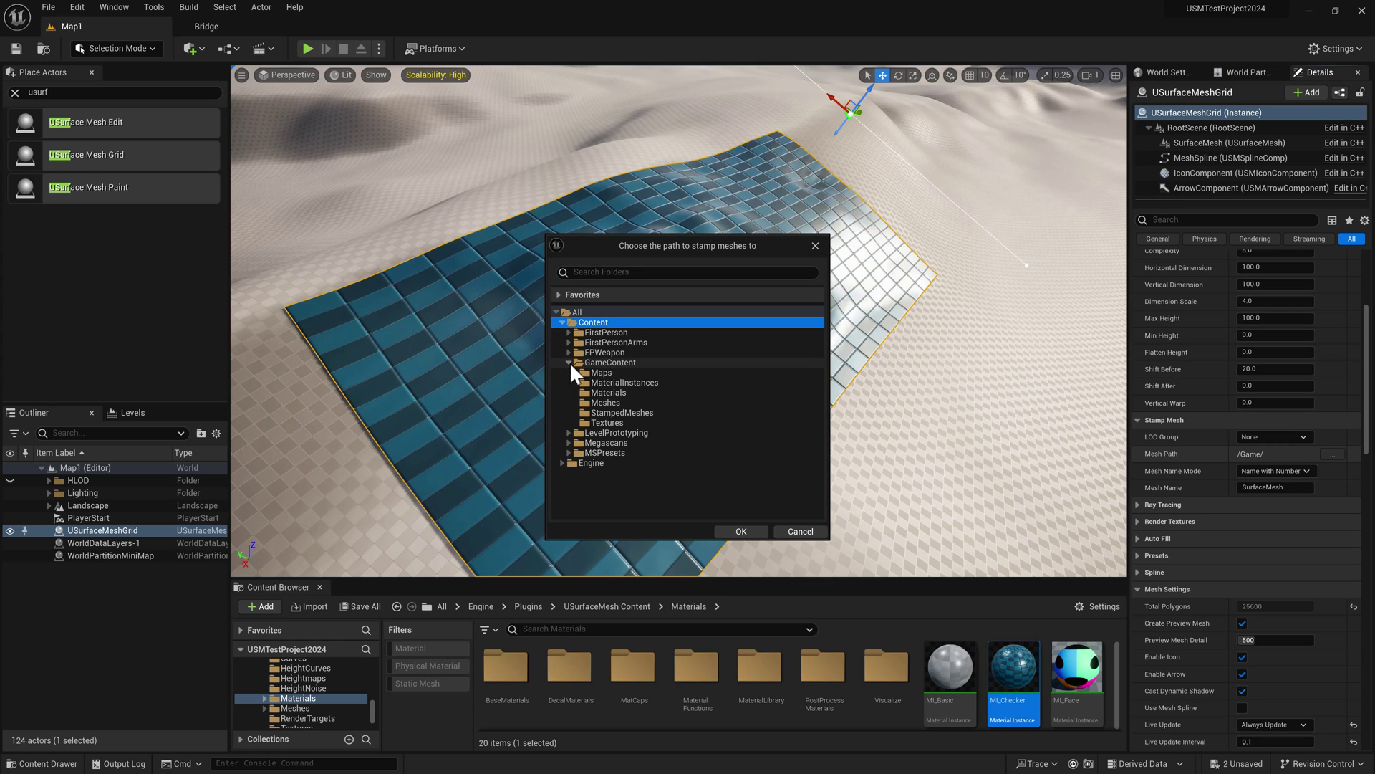
click(622, 413)
click(737, 531)
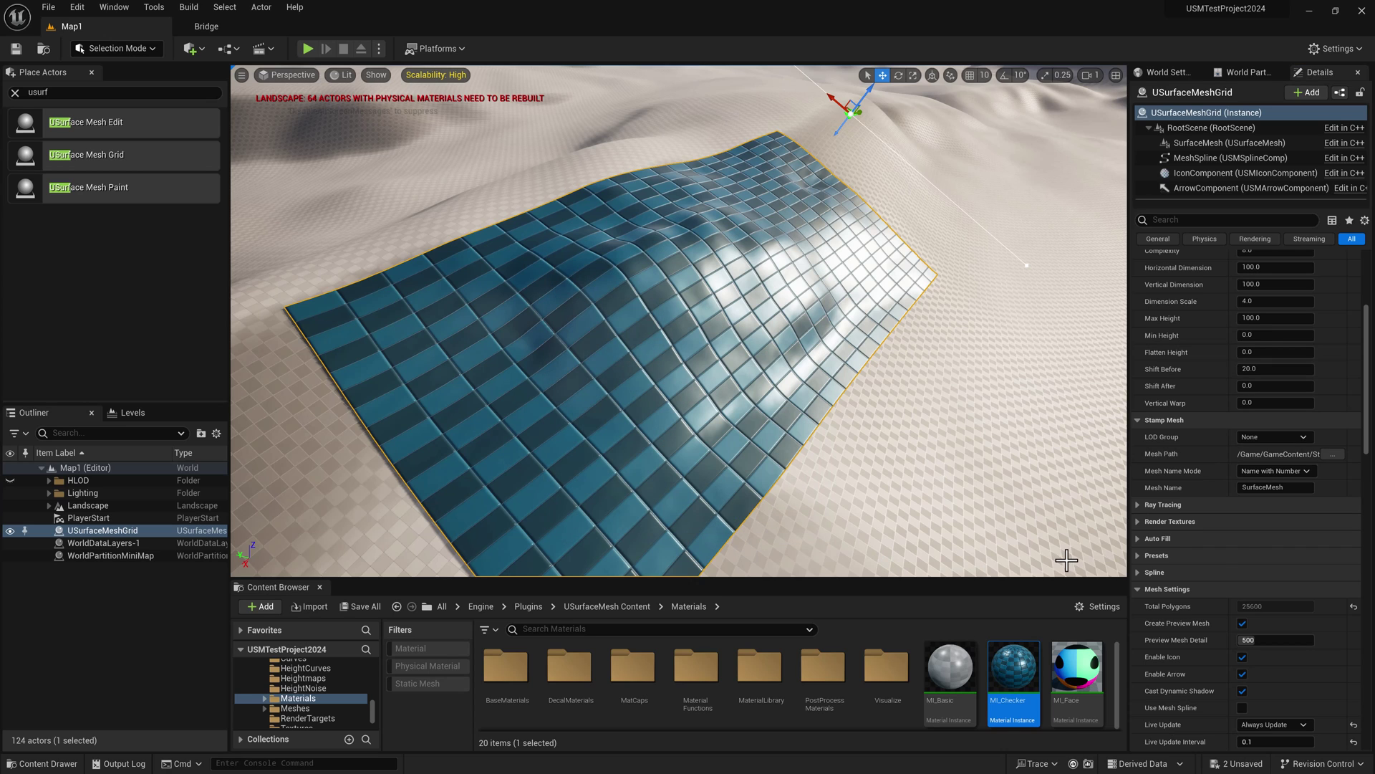
Step: Stamp the mesh grid as a static mesh with the mesh name SurfaceMesh, and select the stamped actor on the dune
click(1268, 487)
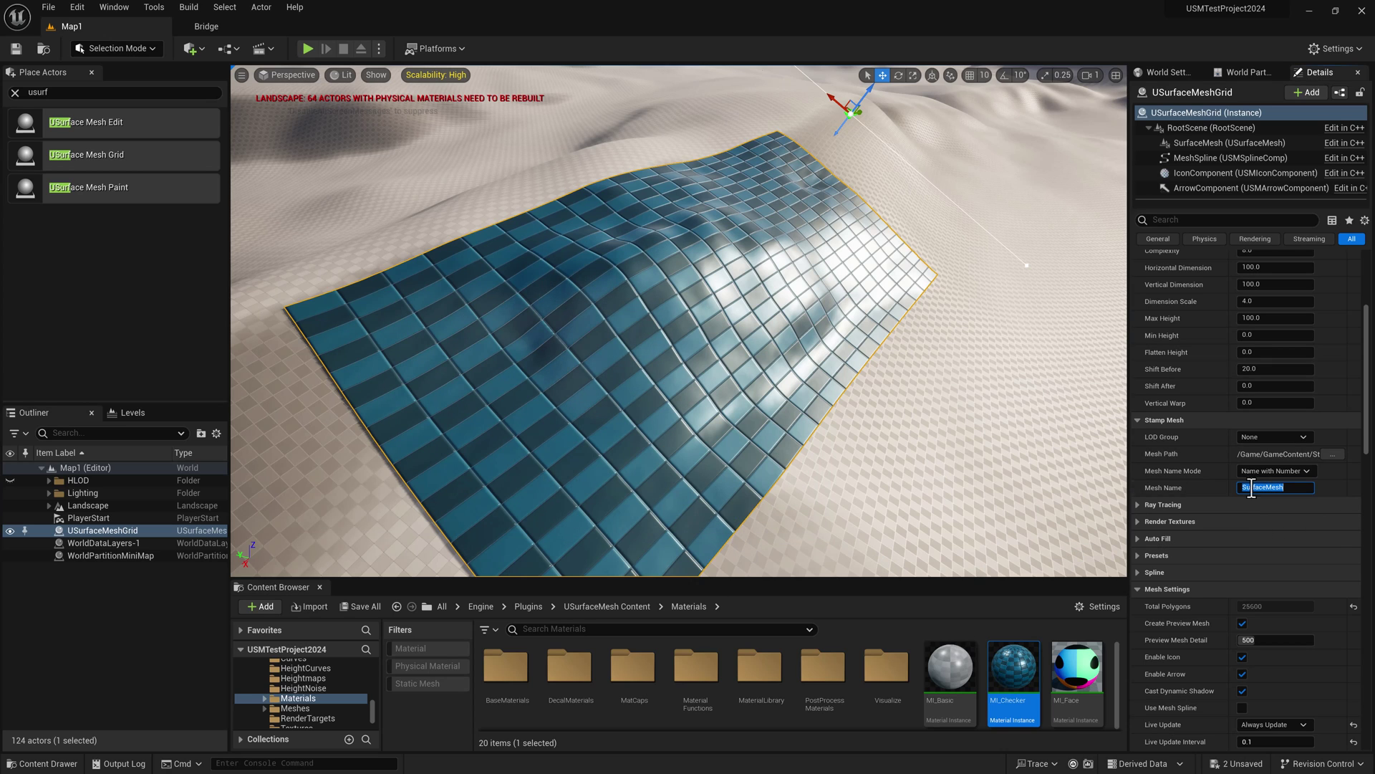
click(1291, 488)
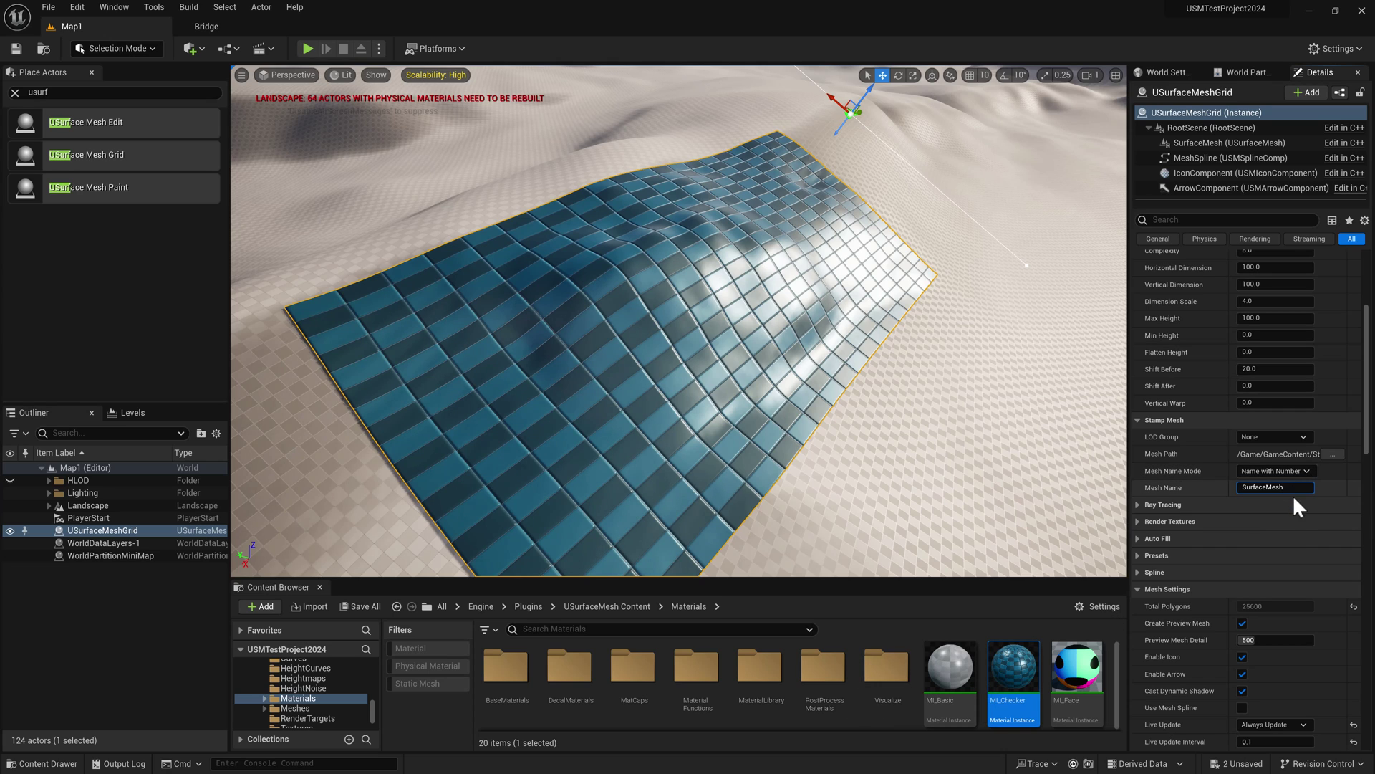
scroll(1217, 459, up, 10)
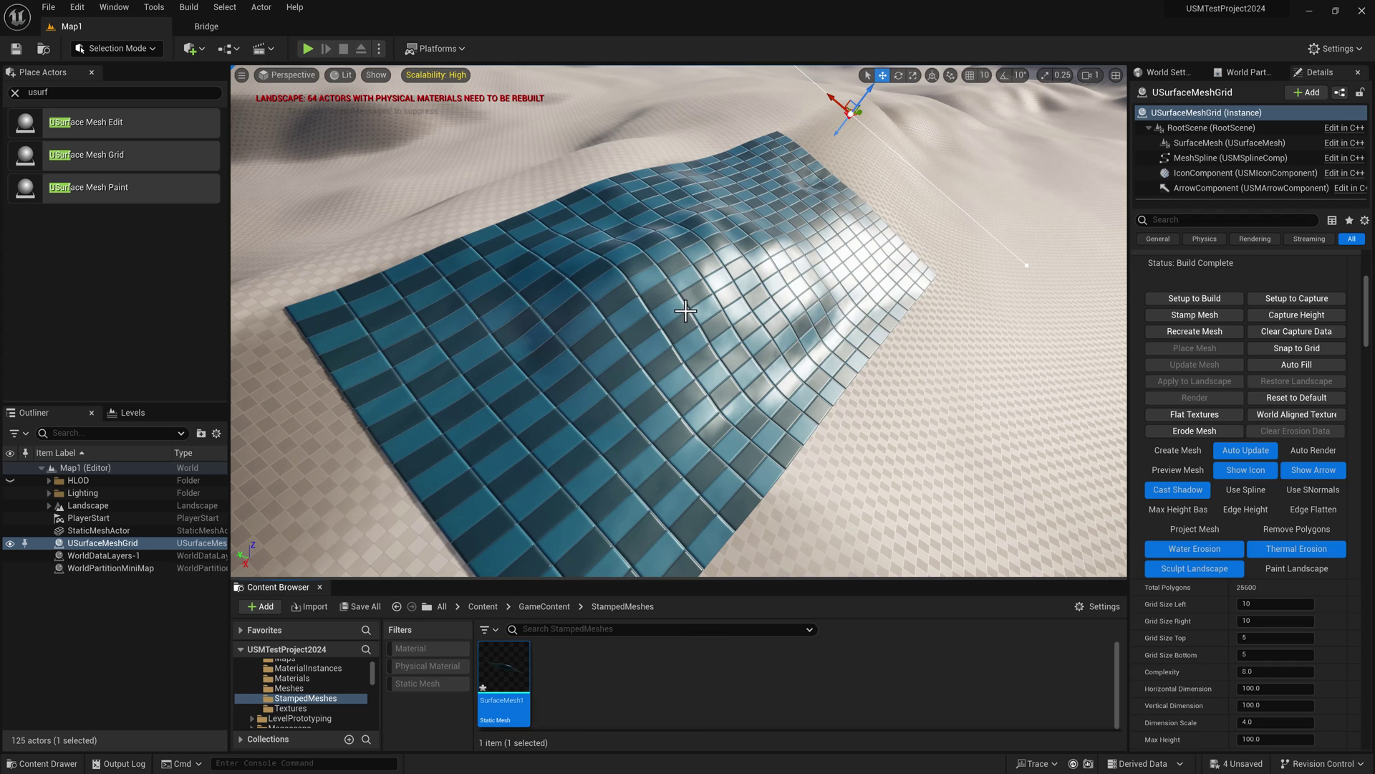
right_drag(678, 346, 682, 315)
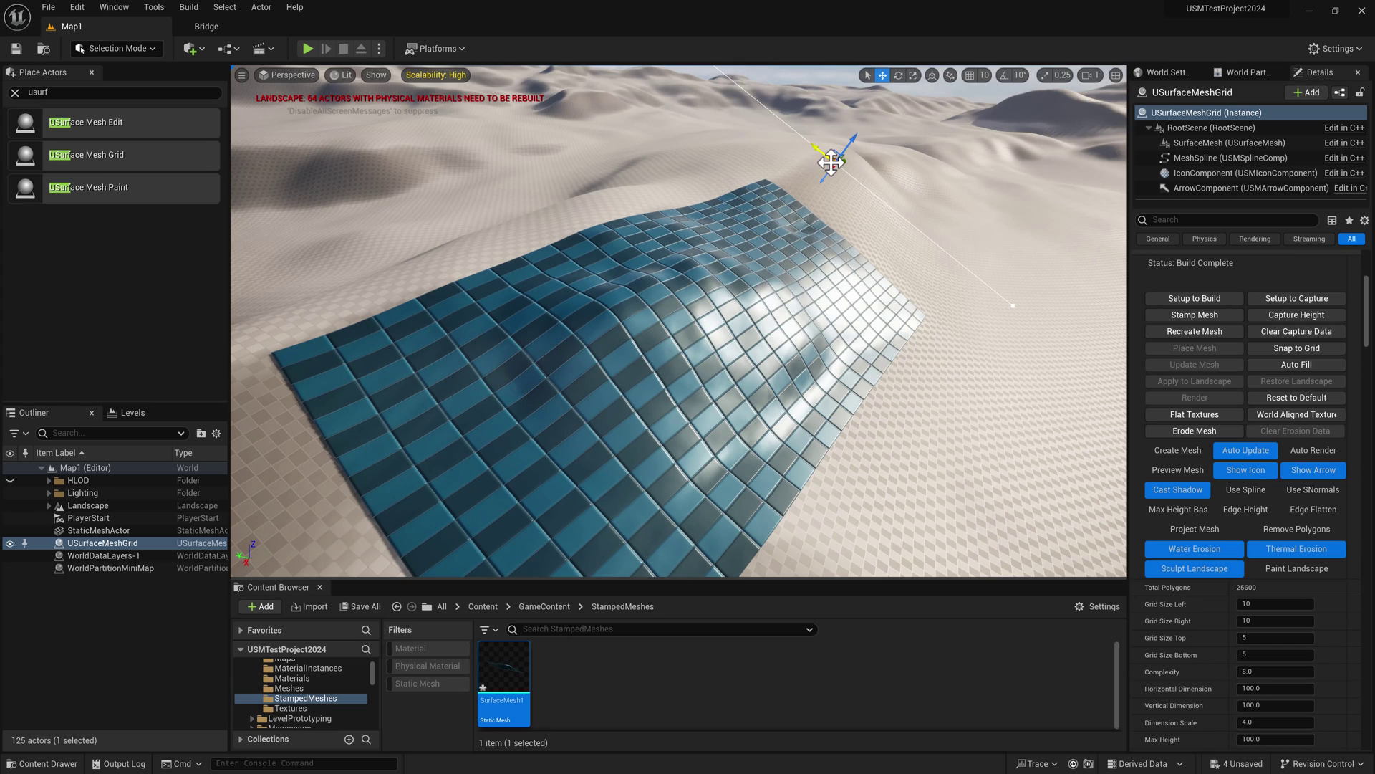
click(753, 333)
right_drag(732, 337, 722, 348)
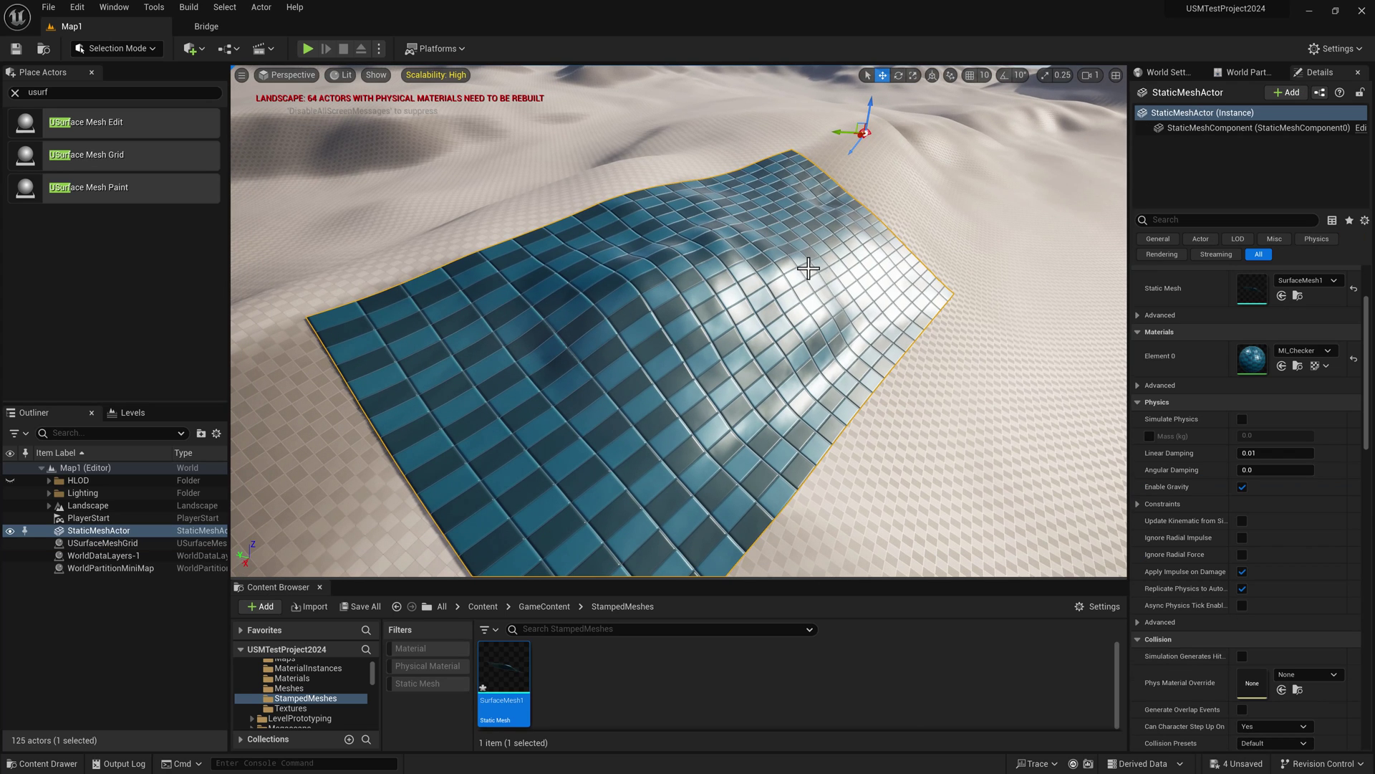
Step: Open the stamped SurfaceMesh1 asset and examine its geometry from above in wireframe and lit views
double_click(507, 666)
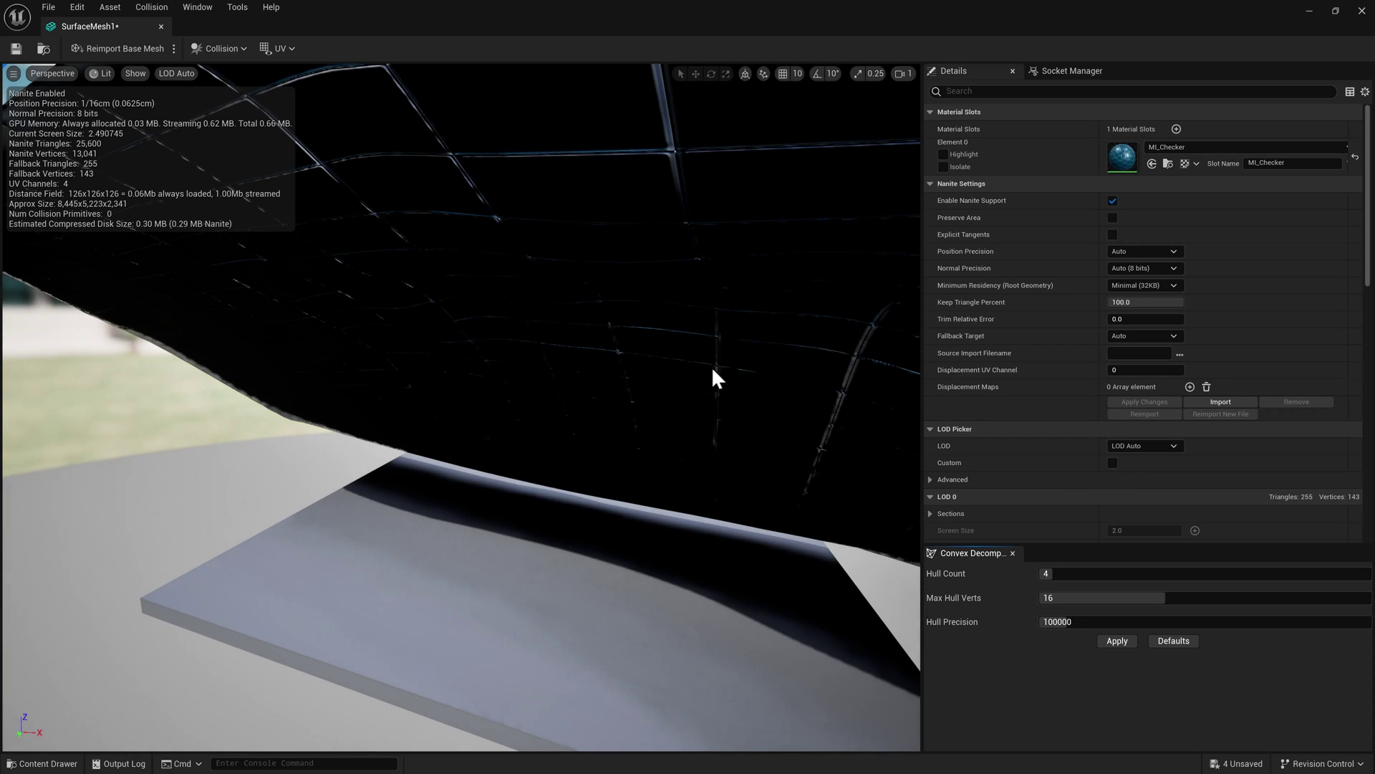
right_drag(711, 367, 689, 523)
alt+drag(689, 523, 530, 525)
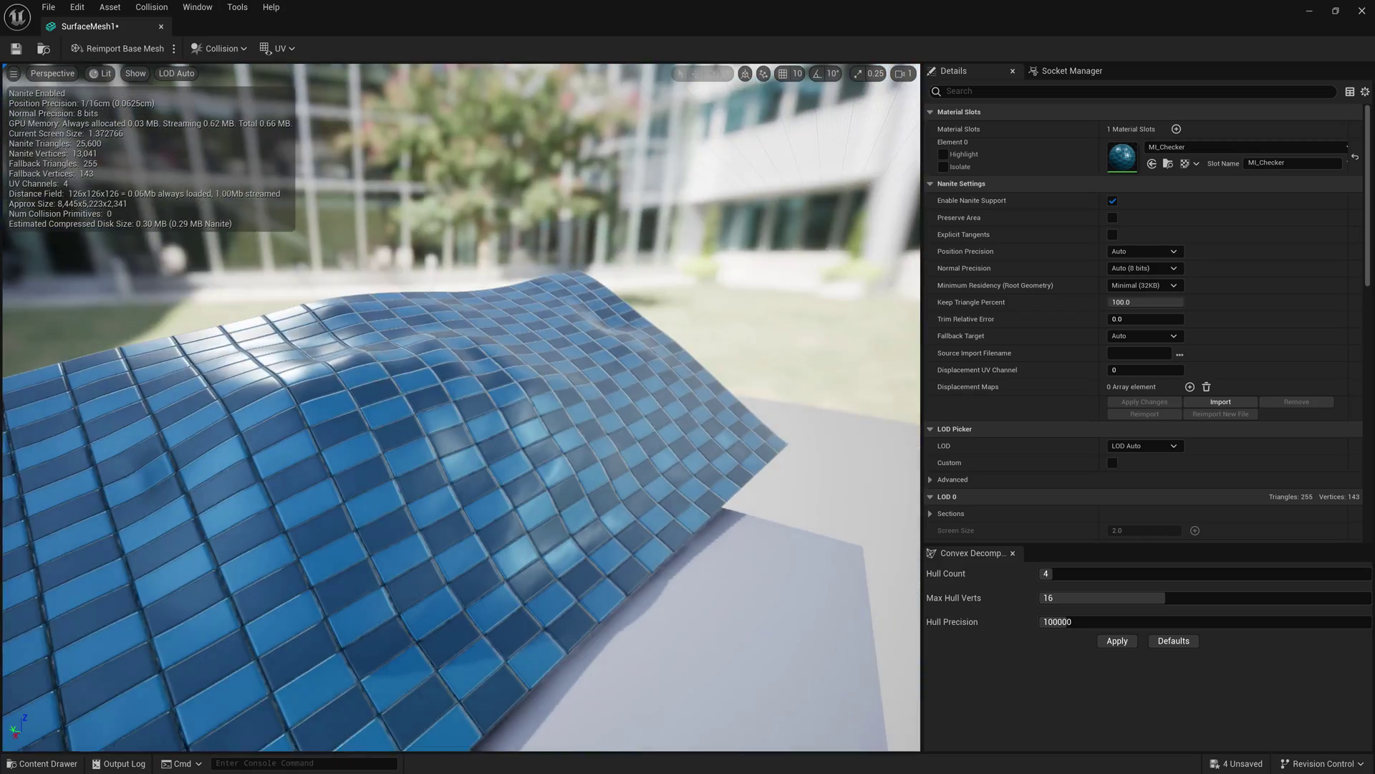
key(alt+2)
mouse_move(605, 455)
alt+mouse_down()
mouse_move(631, 494)
mouse_move(666, 502)
mouse_move(595, 440)
mouse_move(584, 464)
alt+mouse_up()
key(alt+4)
key(alt+2)
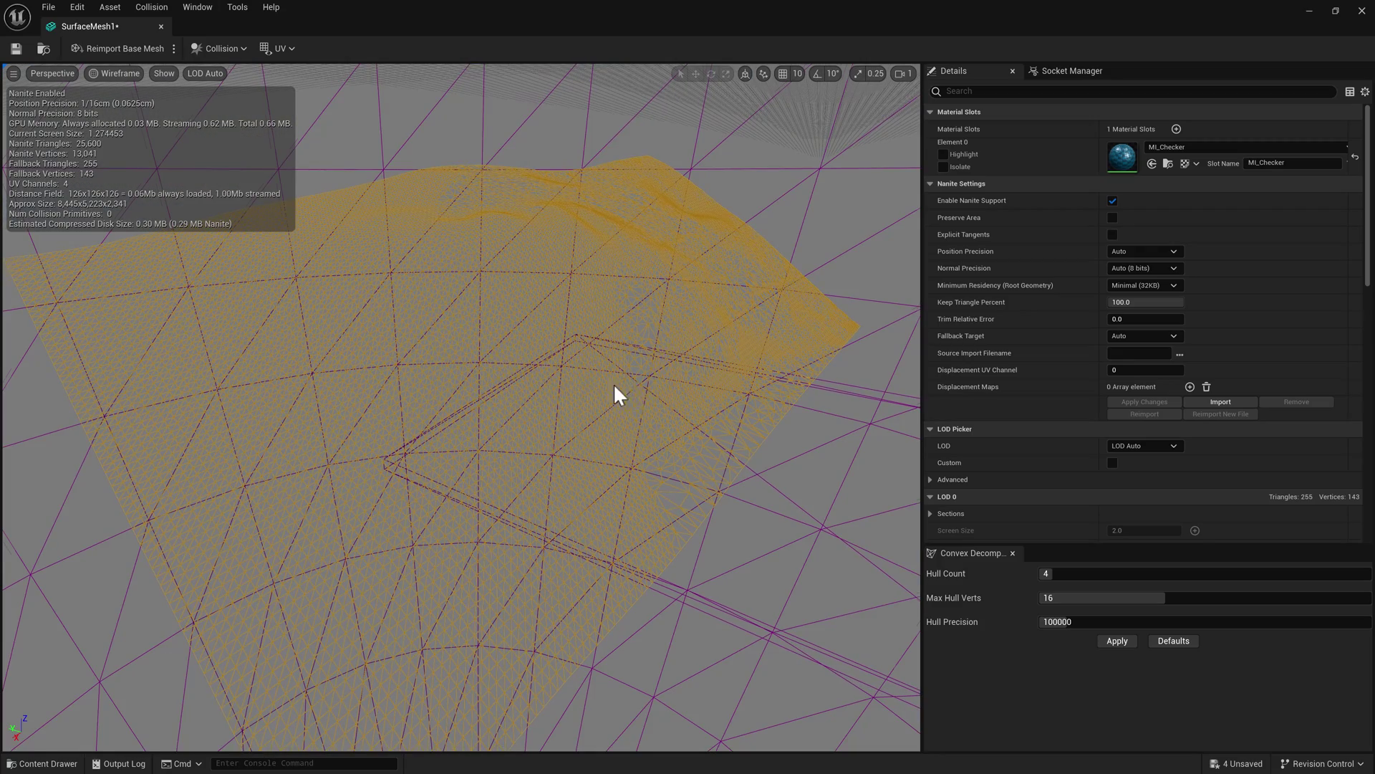
drag(615, 386, 583, 389)
key(alt+4)
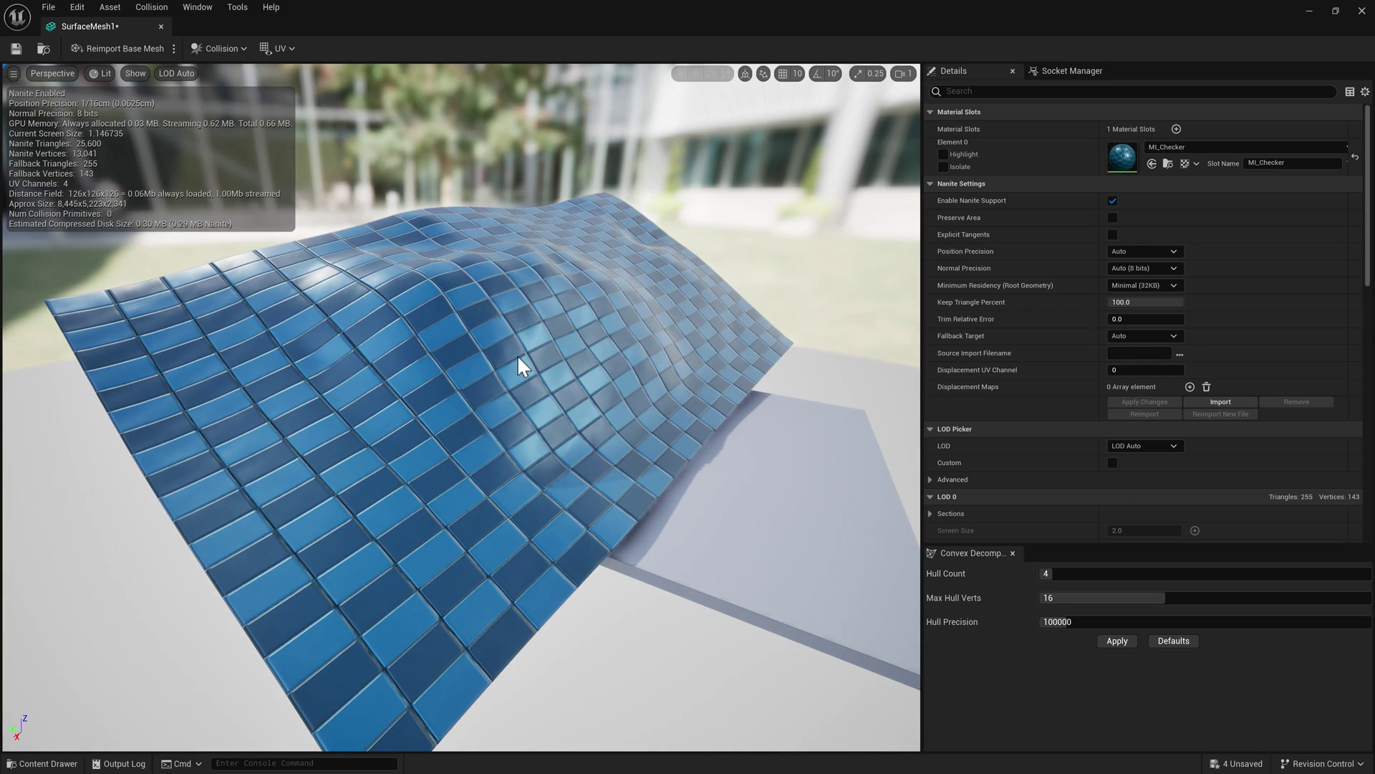
Step: Turn Enable Nanite Support off for SurfaceMesh1, compare the wireframe and lit views, and turn it back on
click(1113, 200)
drag(613, 304, 624, 301)
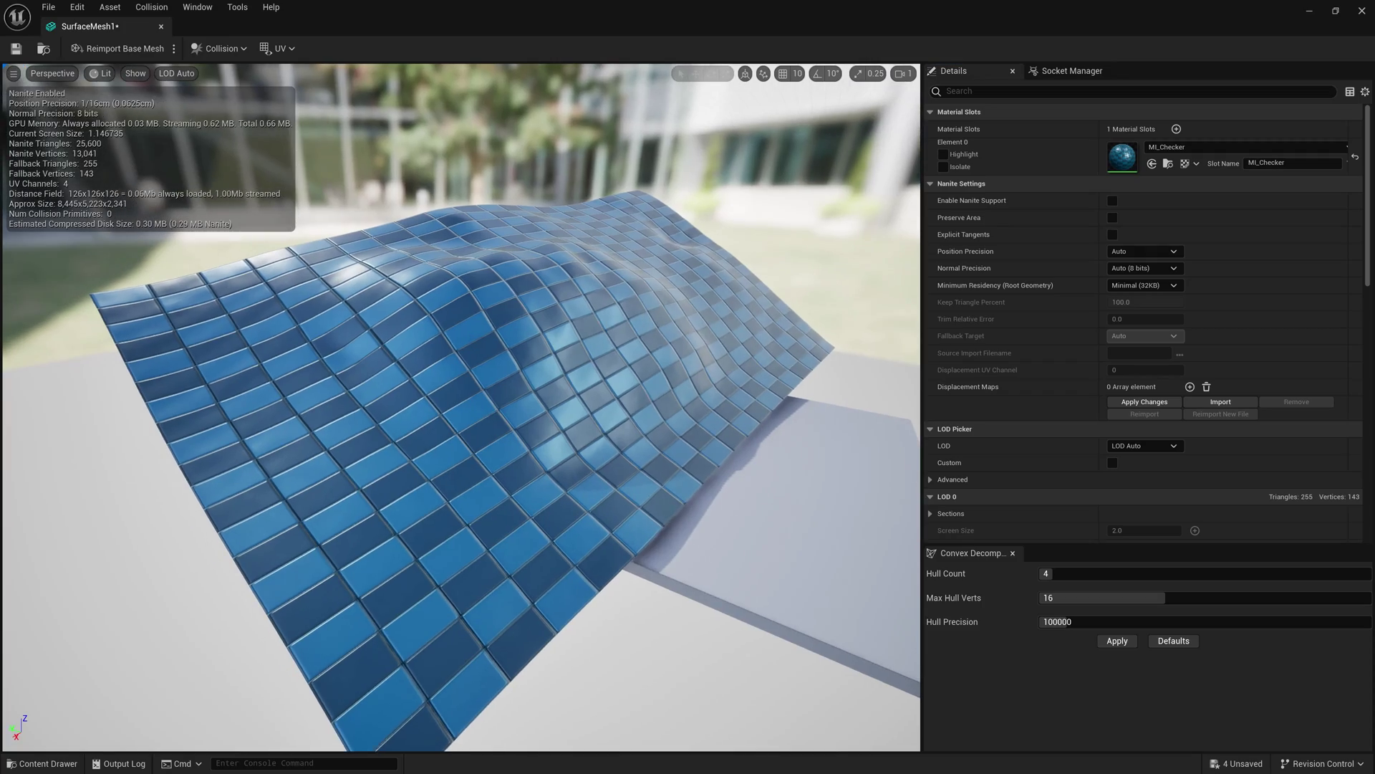
key(alt+2)
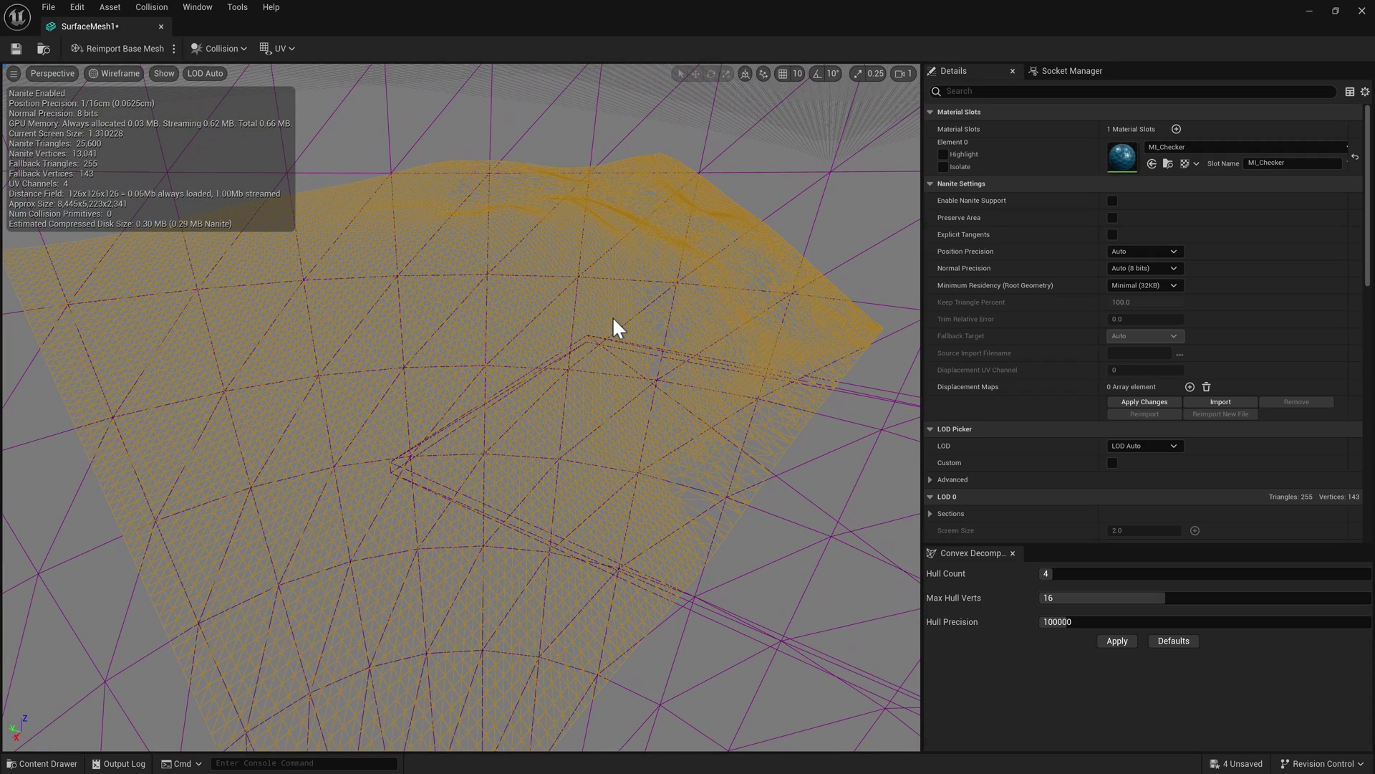
key(alt+4)
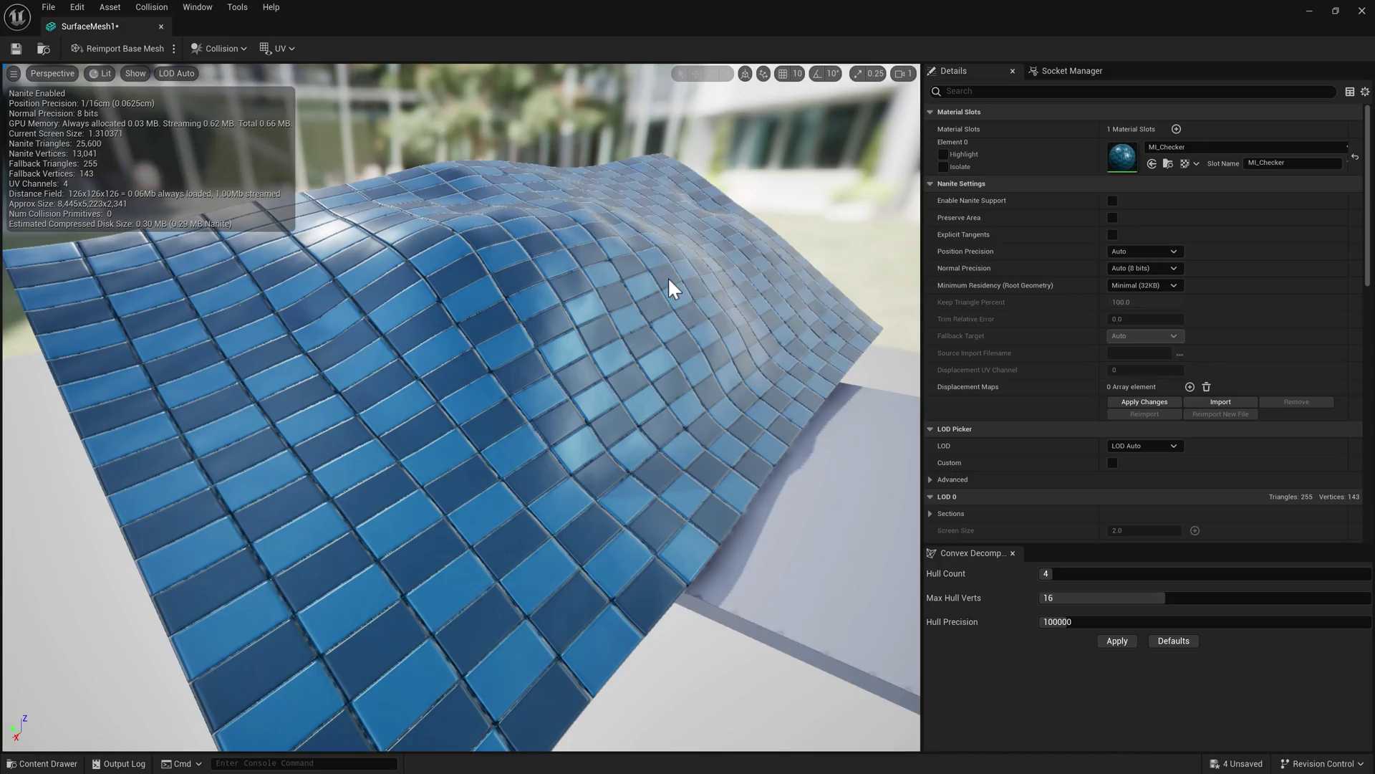
click(1112, 202)
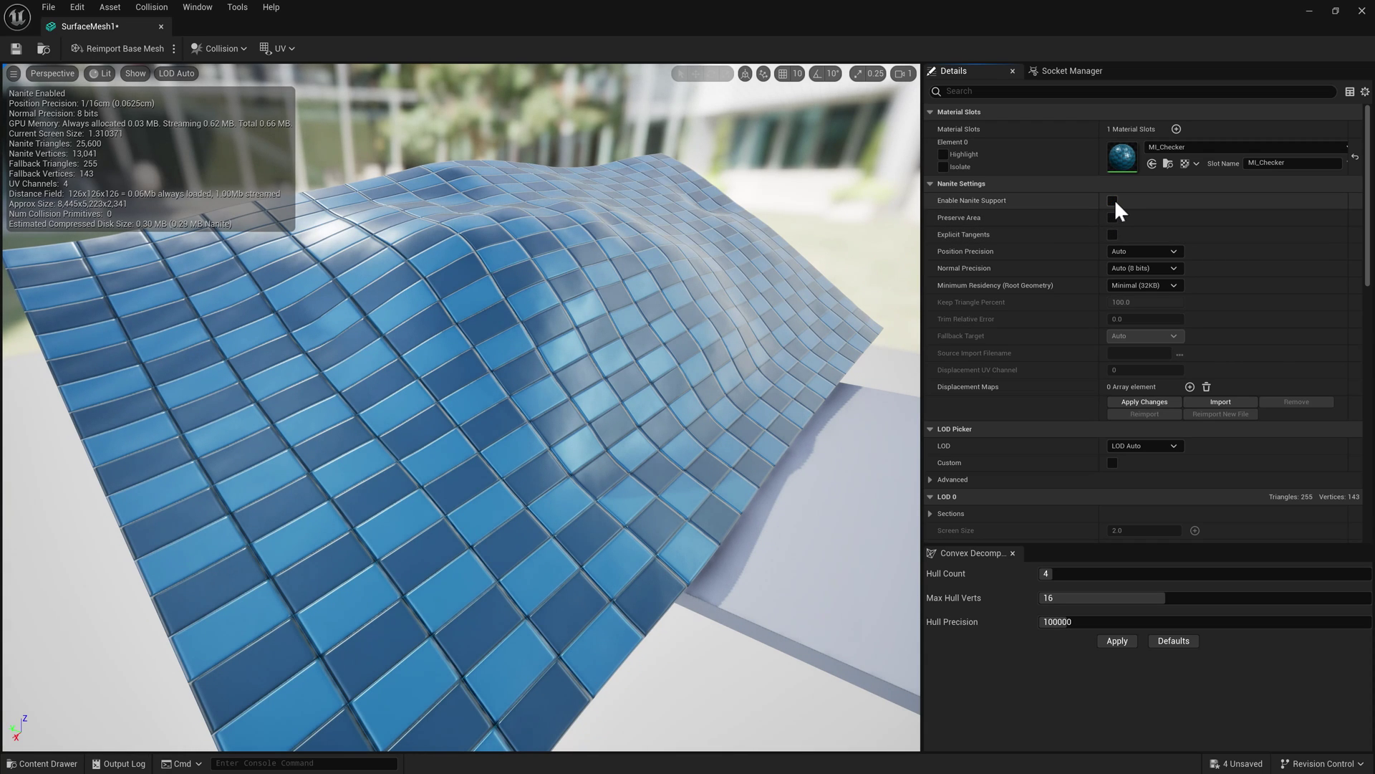
drag(687, 230, 712, 204)
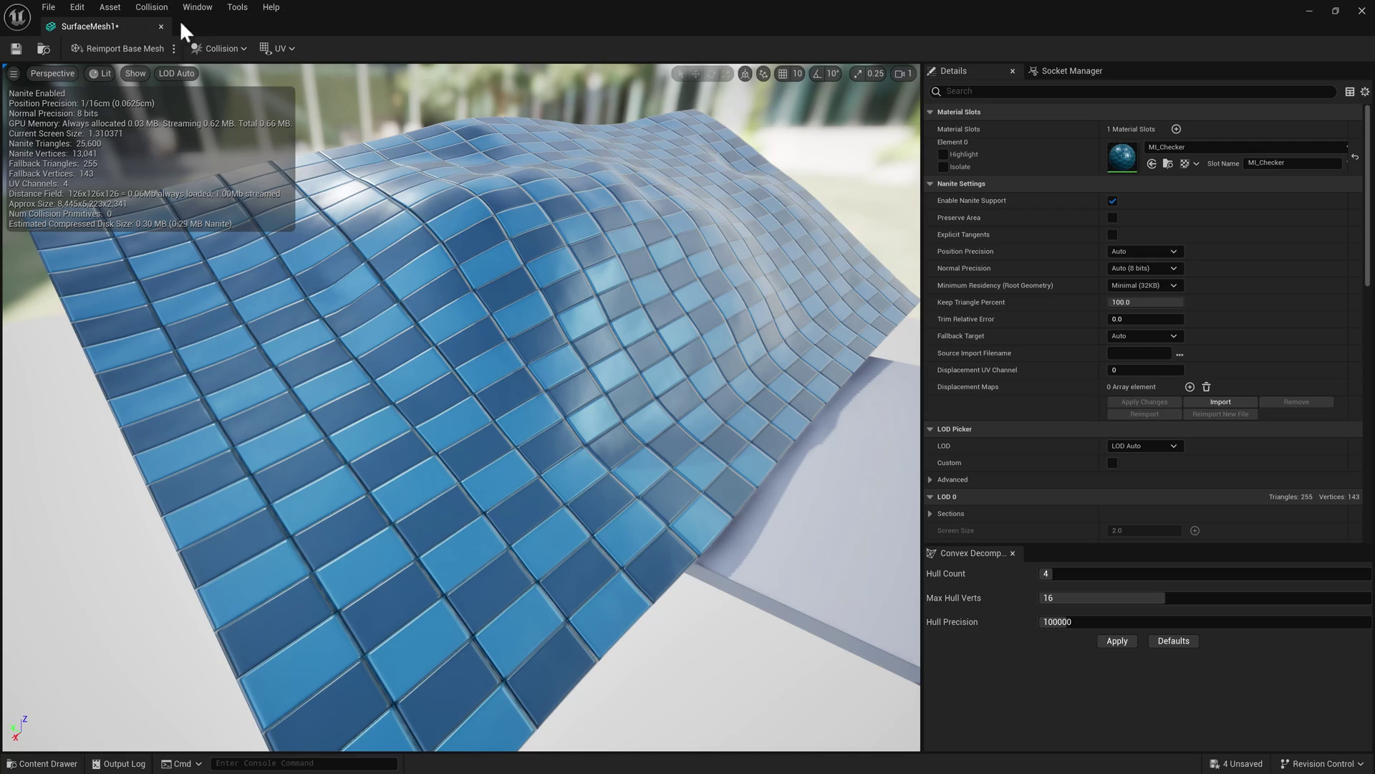
Step: Dock the SurfaceMesh1 editor beside Map1, return to the level and disable Nanite on the SurfaceMesh1 asset
drag(134, 31, 290, 32)
click(116, 24)
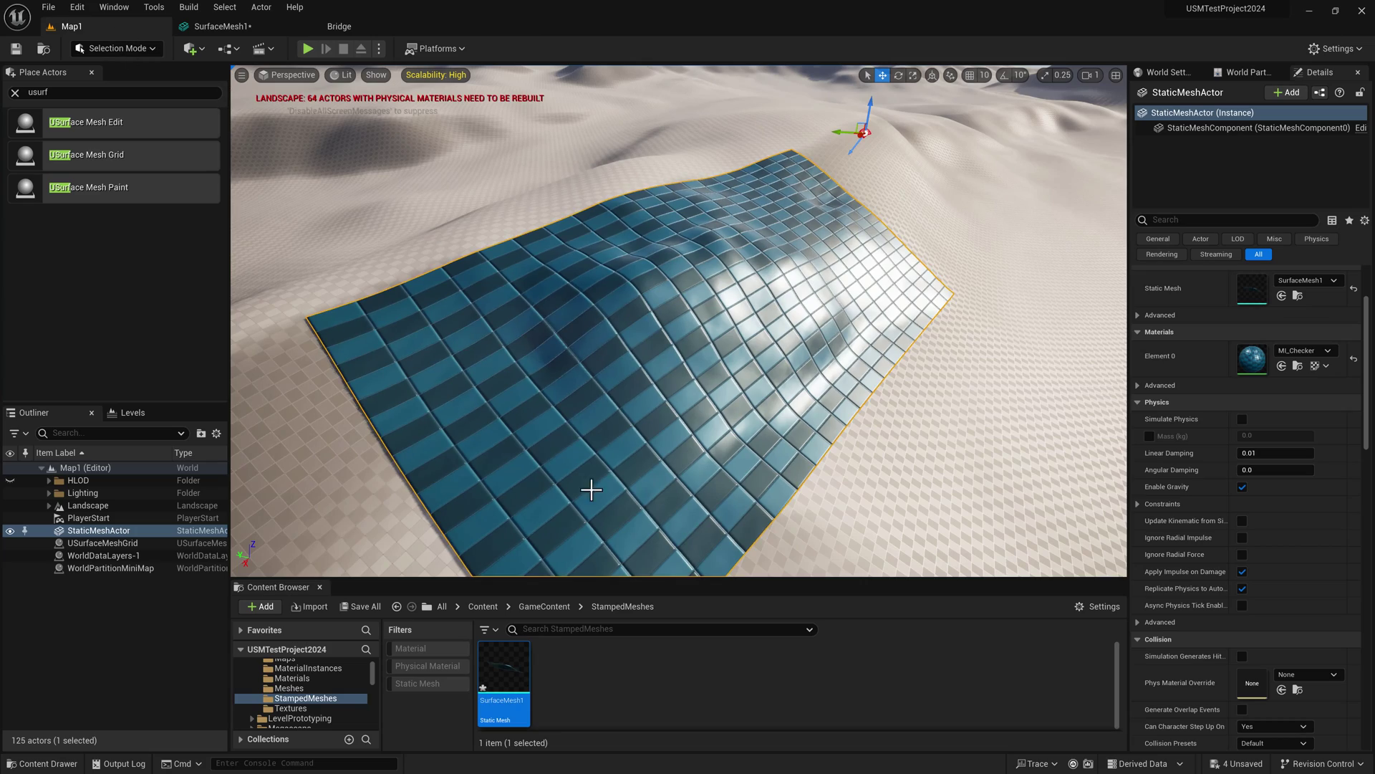
right_click(507, 655)
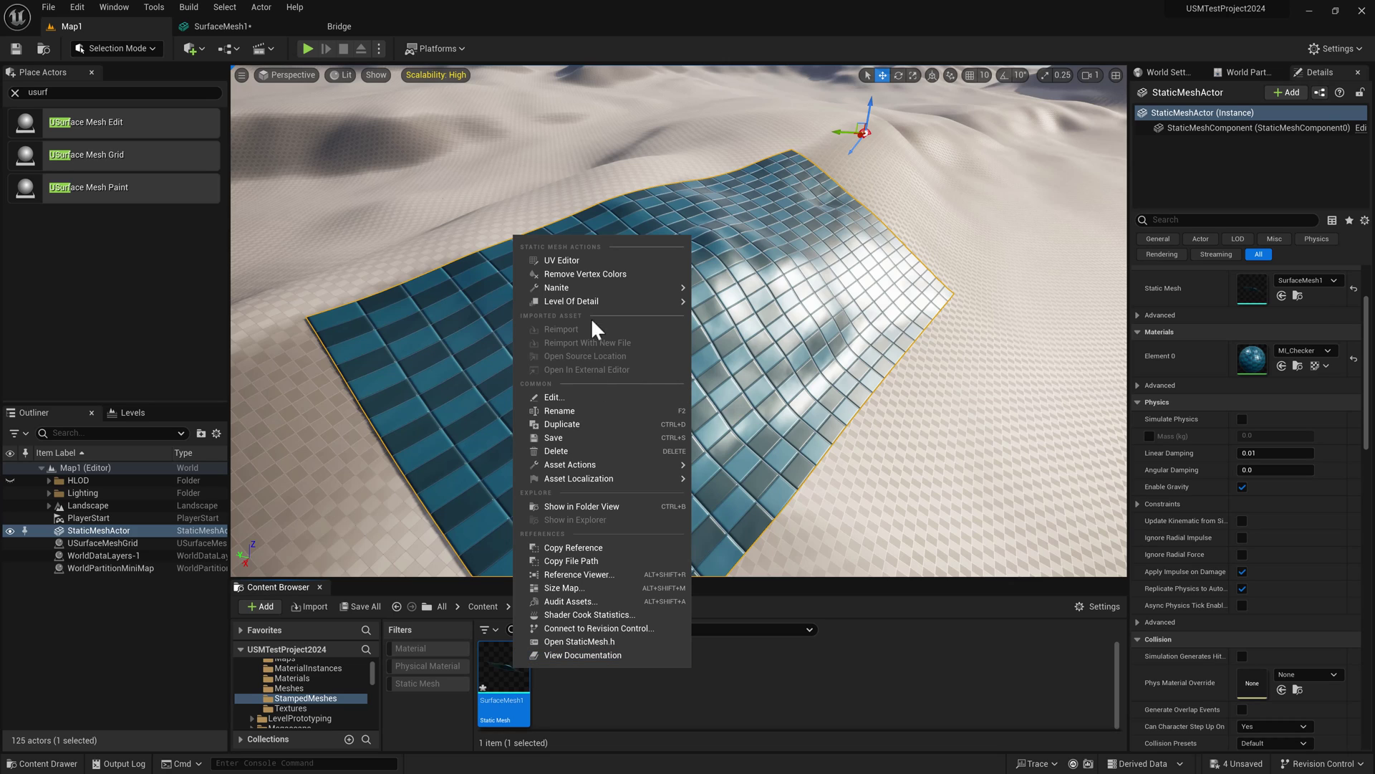
mouse_move(562, 285)
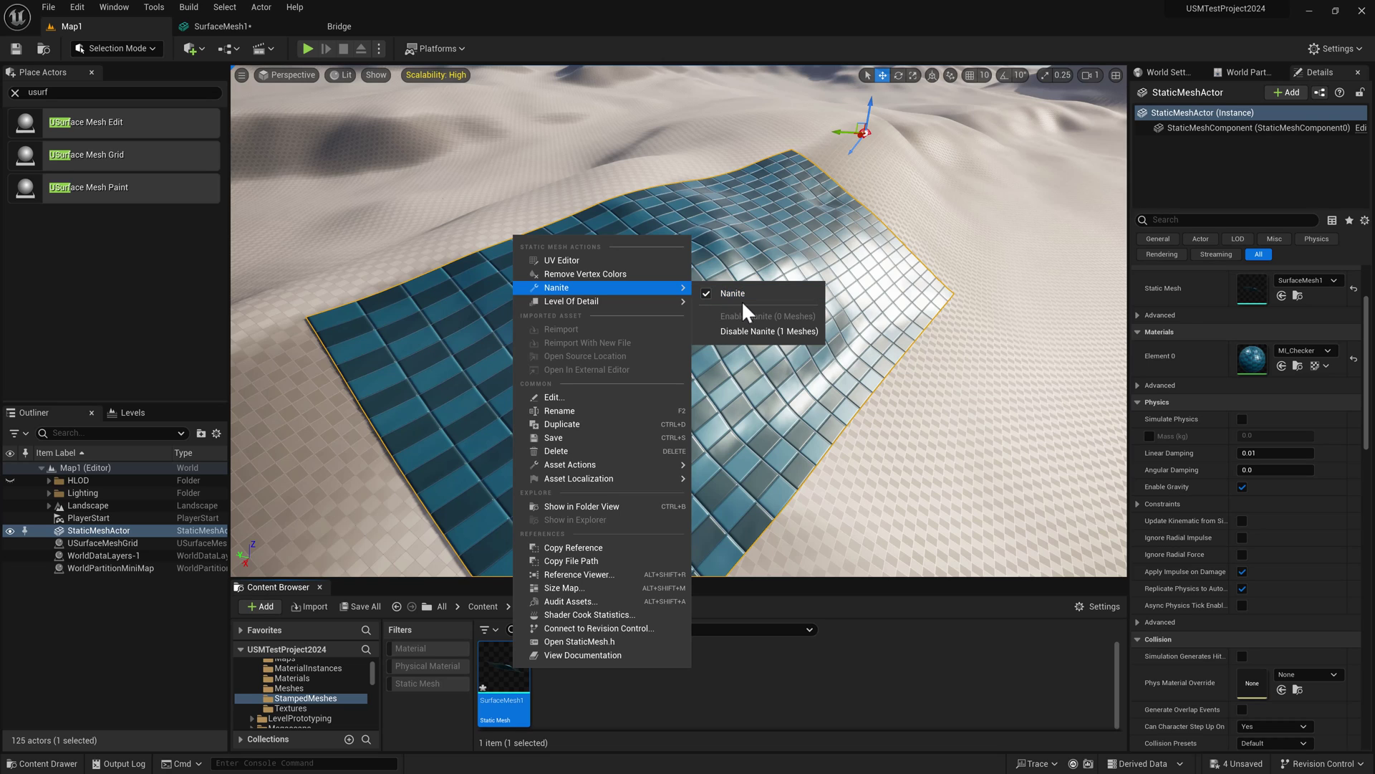
click(750, 330)
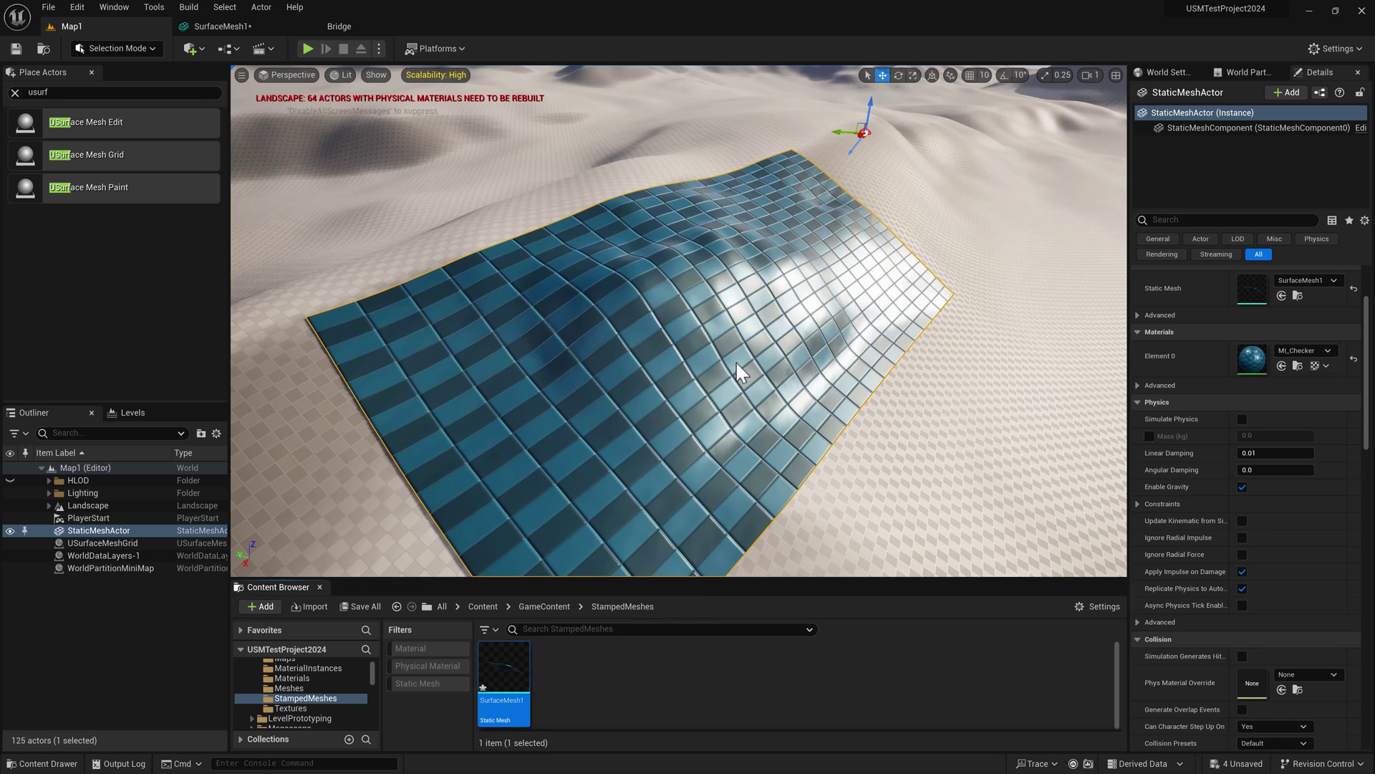
Step: Reopen the SurfaceMesh1 asset and examine its non-Nanite geometry in wireframe and lit views from several angles
double_click(504, 667)
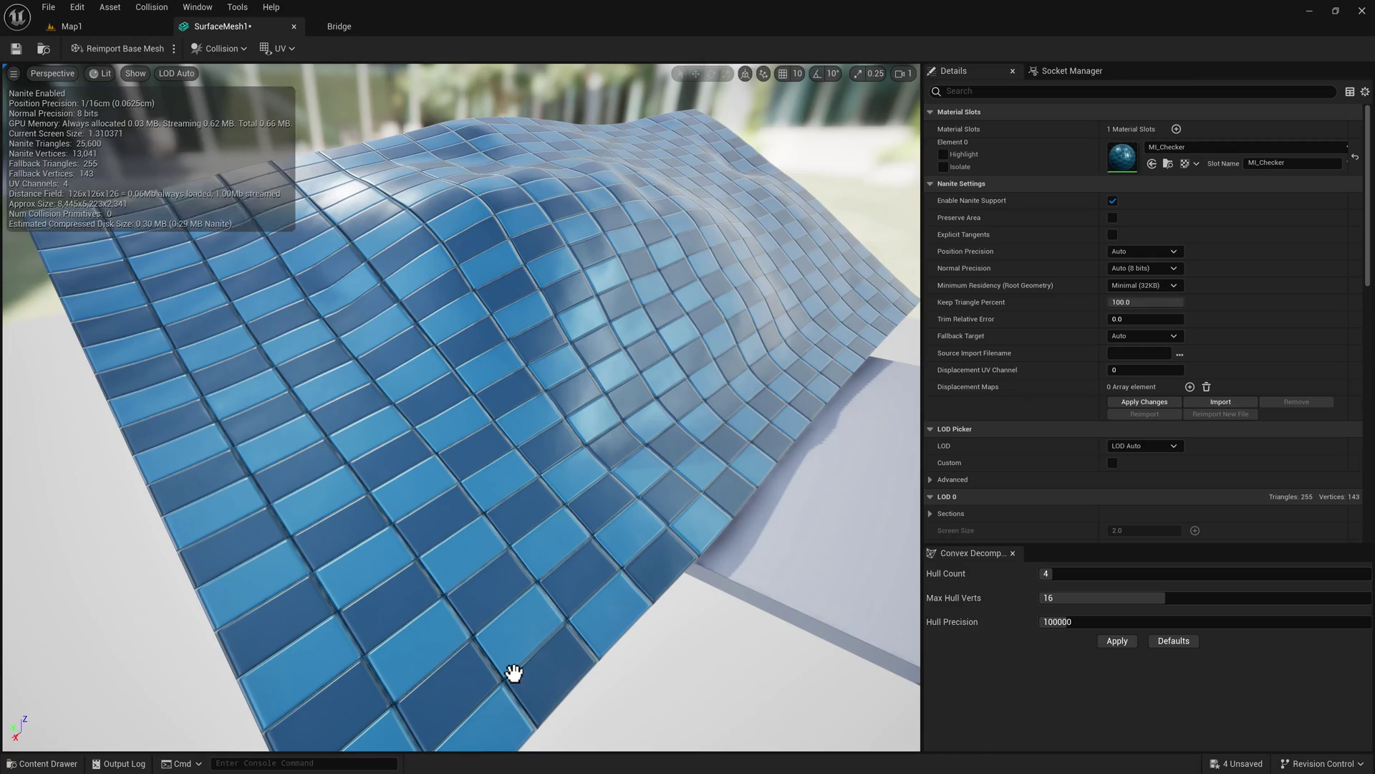
right_drag(588, 355, 552, 359)
key(alt+2)
drag(667, 341, 695, 339)
key(alt+4)
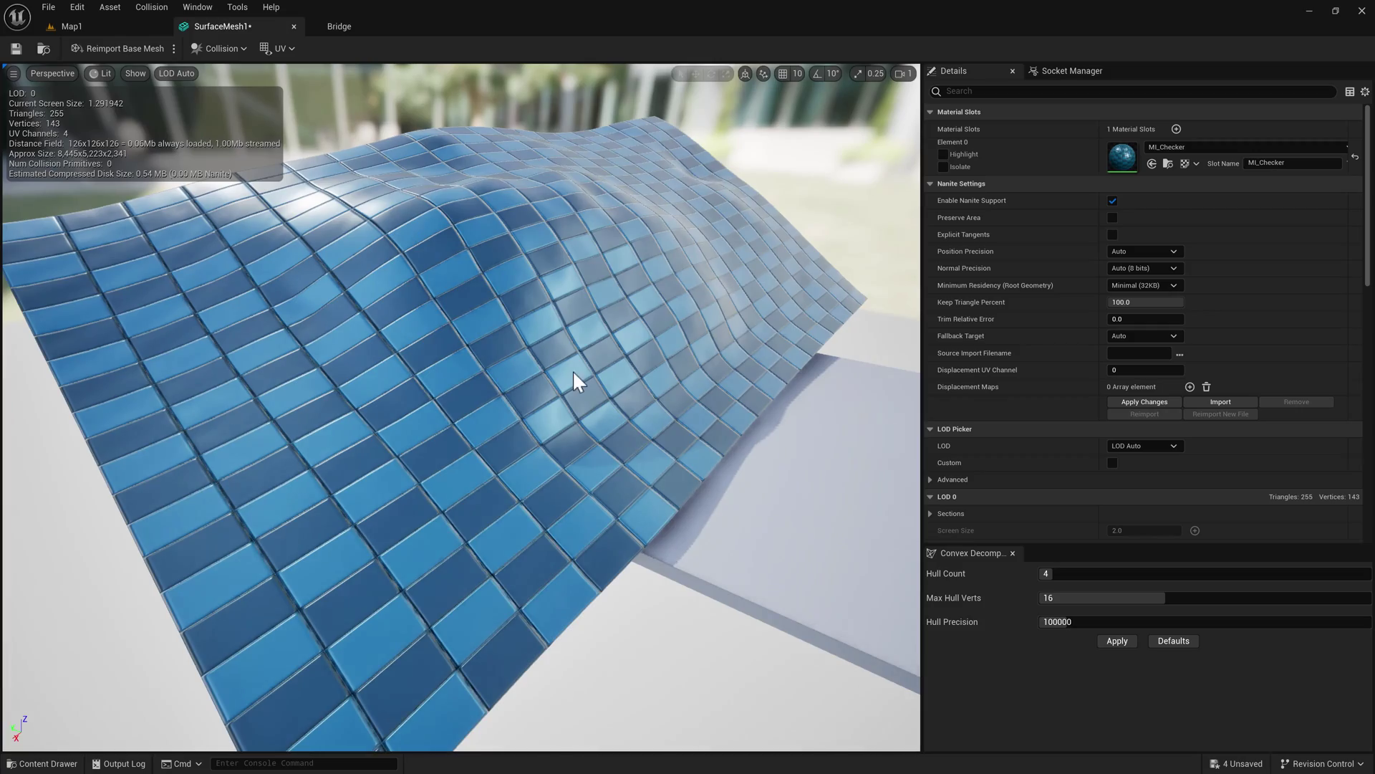
drag(574, 379, 626, 327)
right_drag(626, 327, 501, 301)
scroll(537, 315, up, 2)
drag(670, 321, 713, 315)
right_drag(502, 301, 466, 326)
right_drag(381, 96, 378, 96)
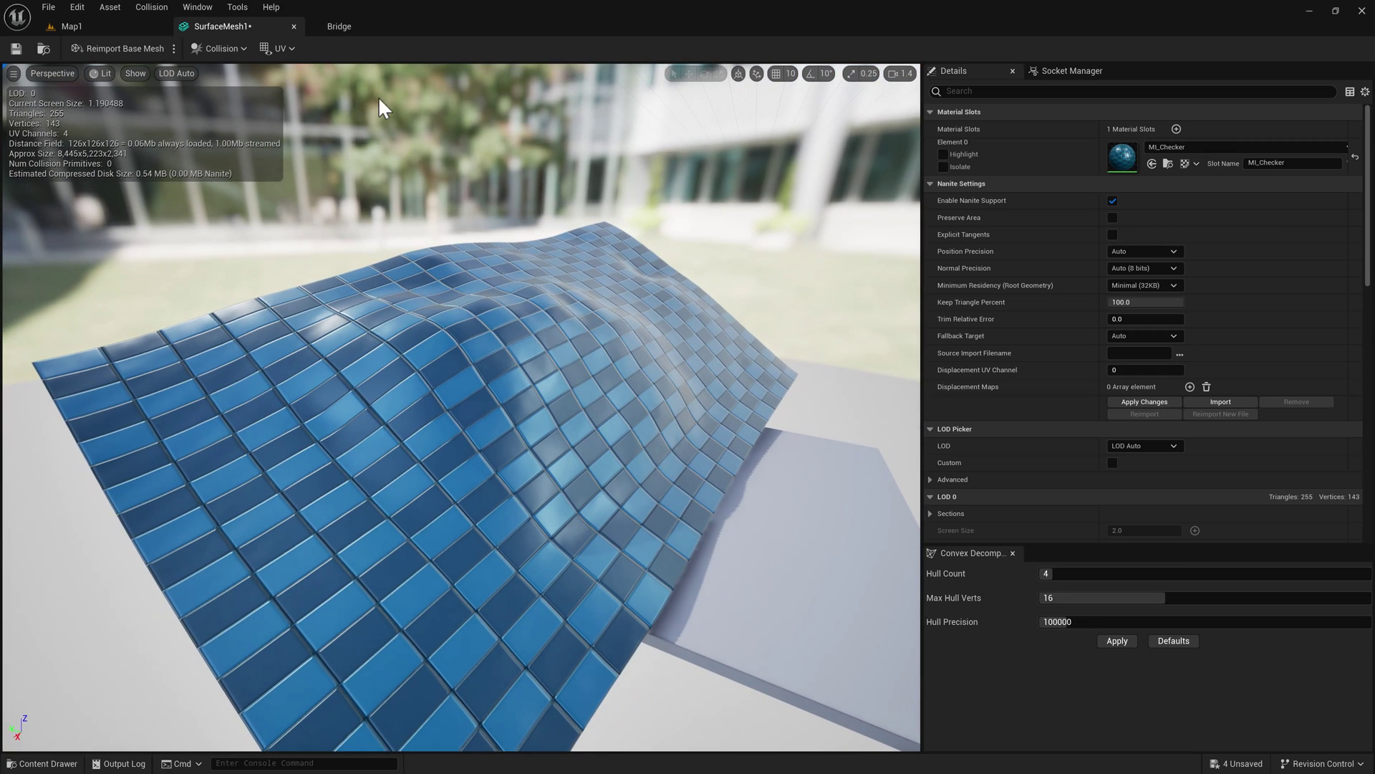
Step: Close the SurfaceMesh1 editor without applying its level of detail changes, and re-enable Nanite on the asset
click(294, 26)
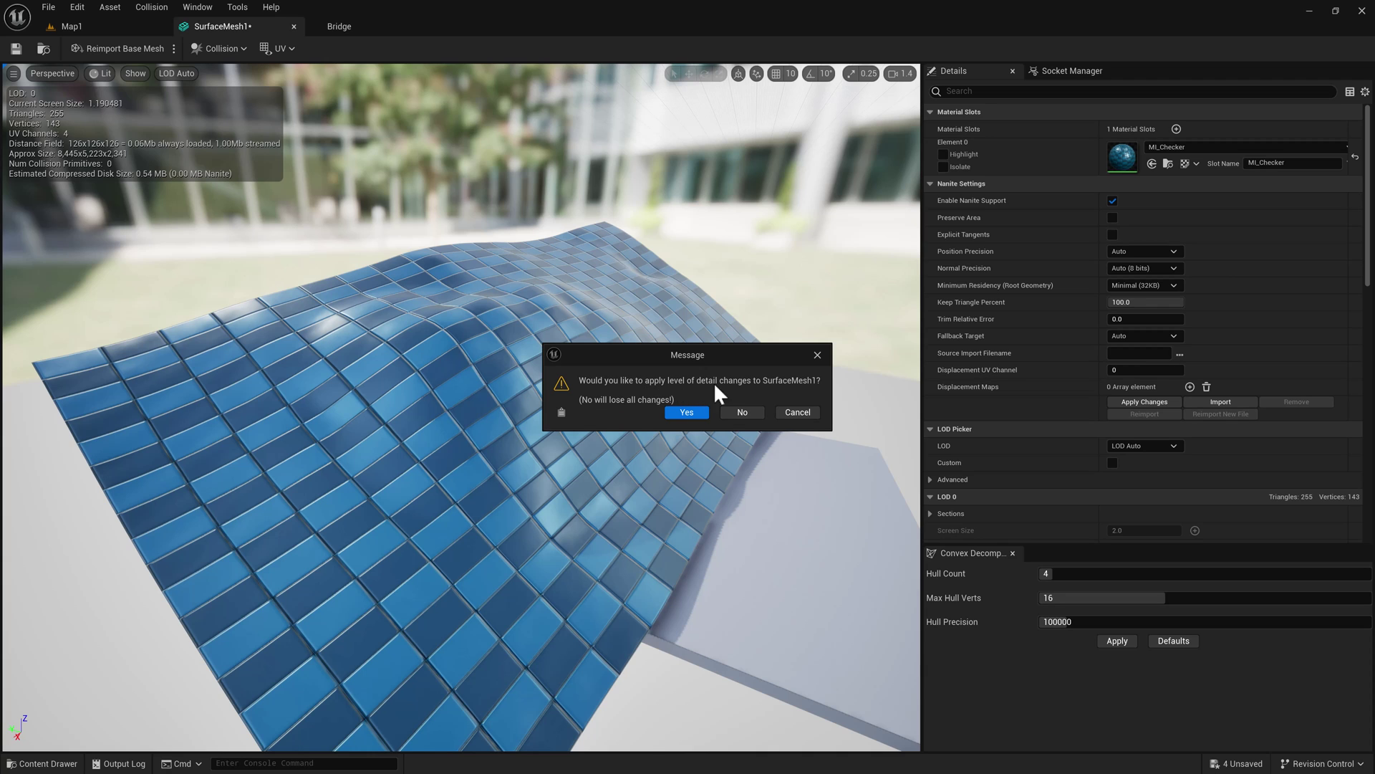
click(748, 417)
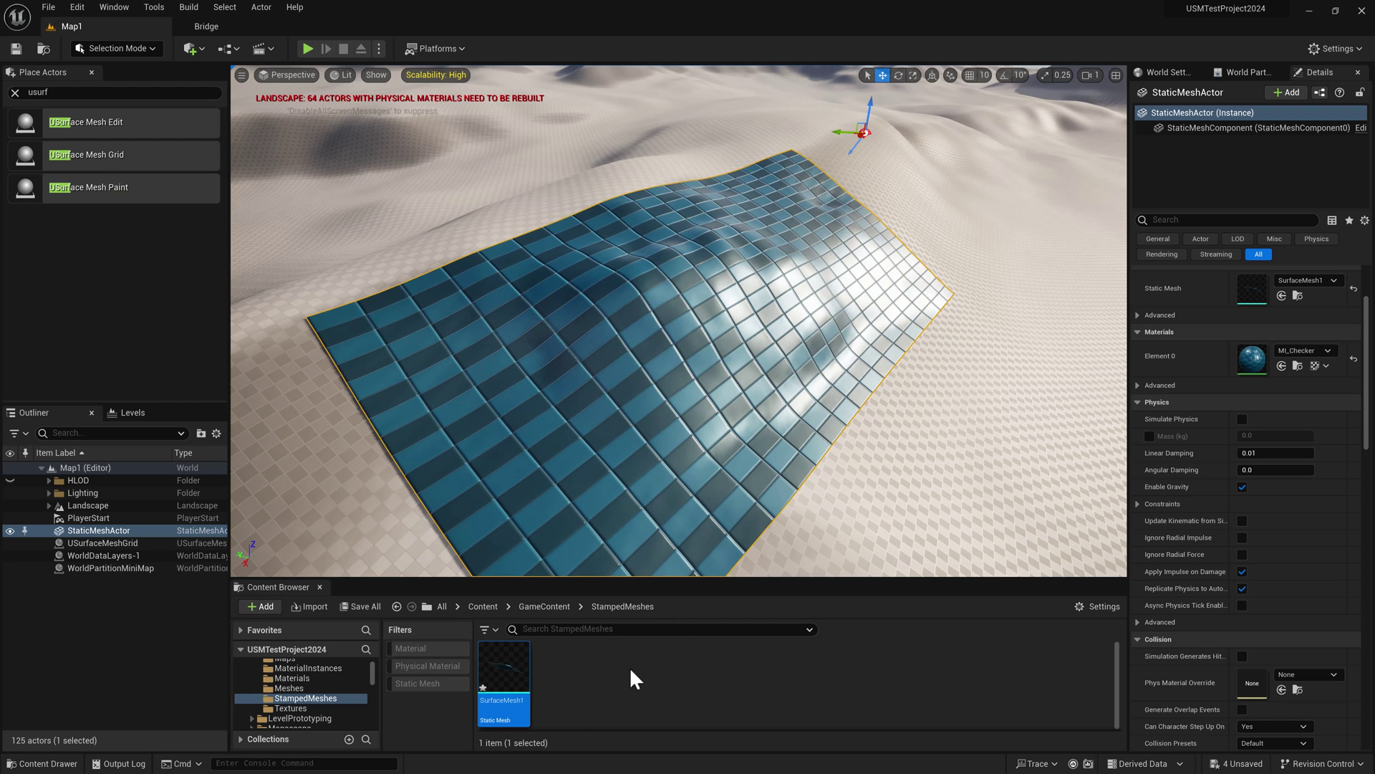
right_click(502, 667)
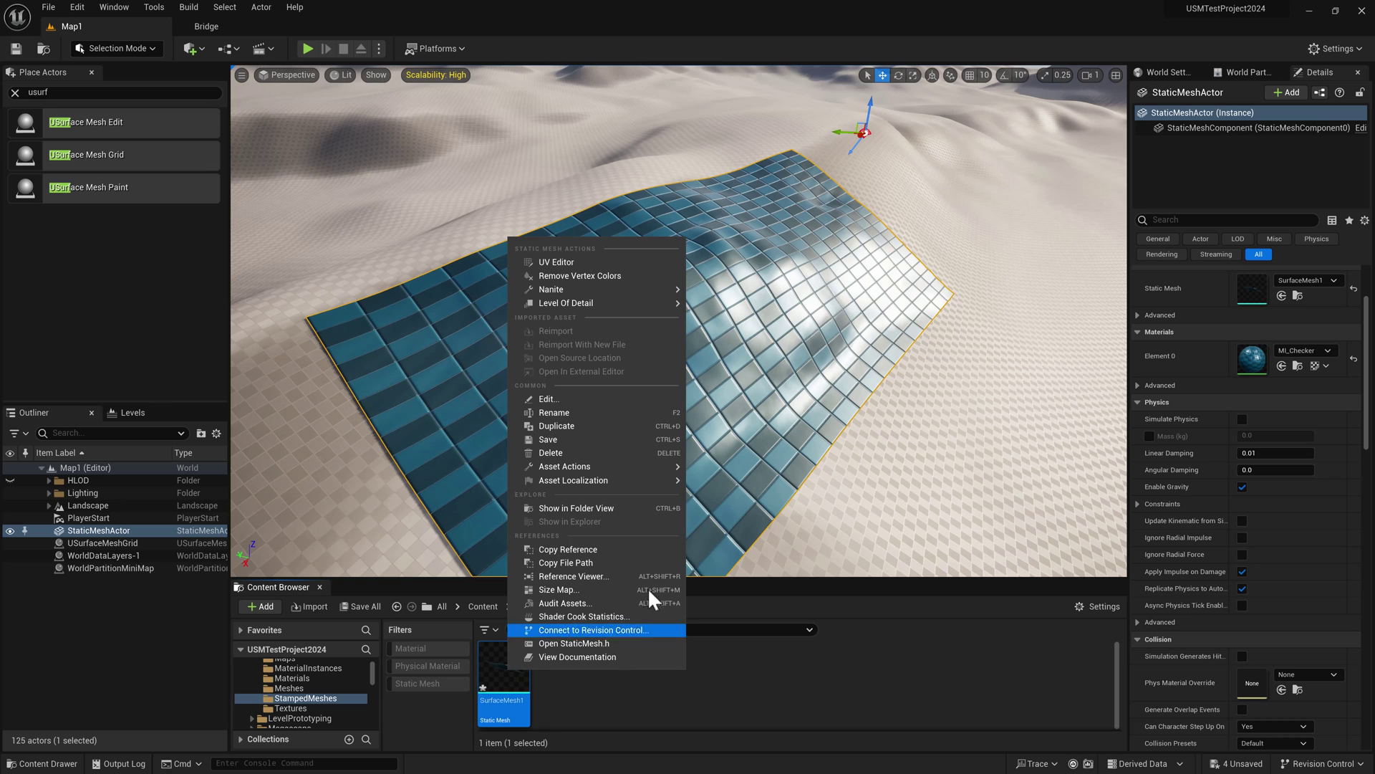
click(749, 320)
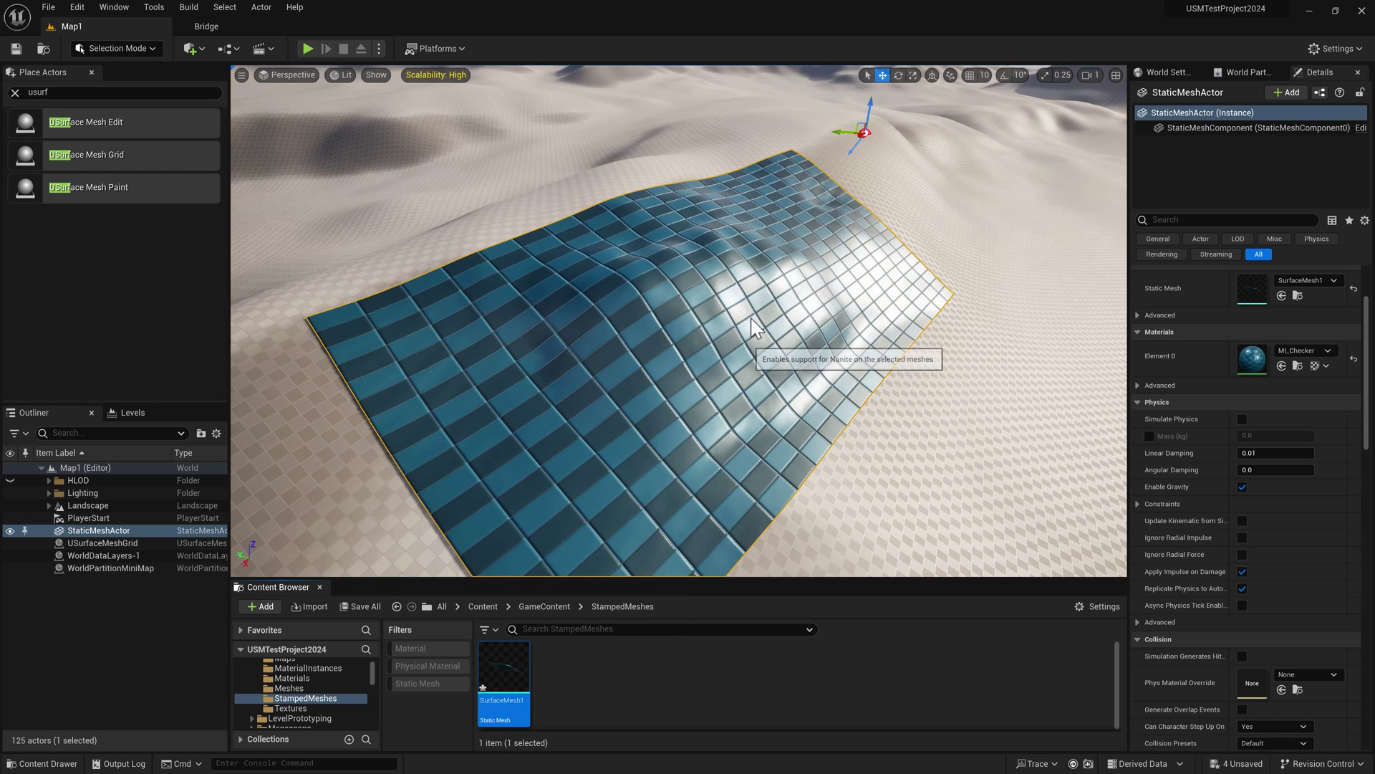
right_drag(730, 358, 750, 359)
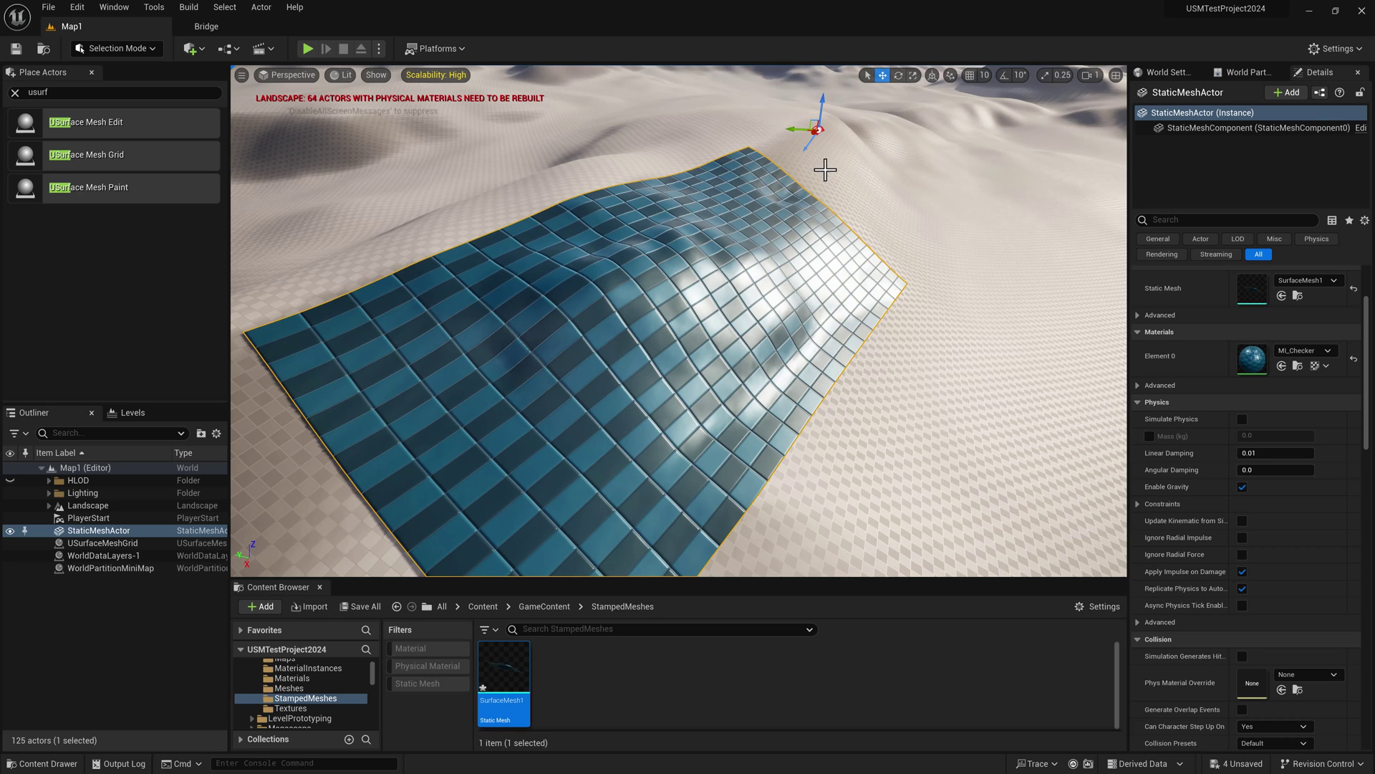
right_drag(825, 170, 824, 159)
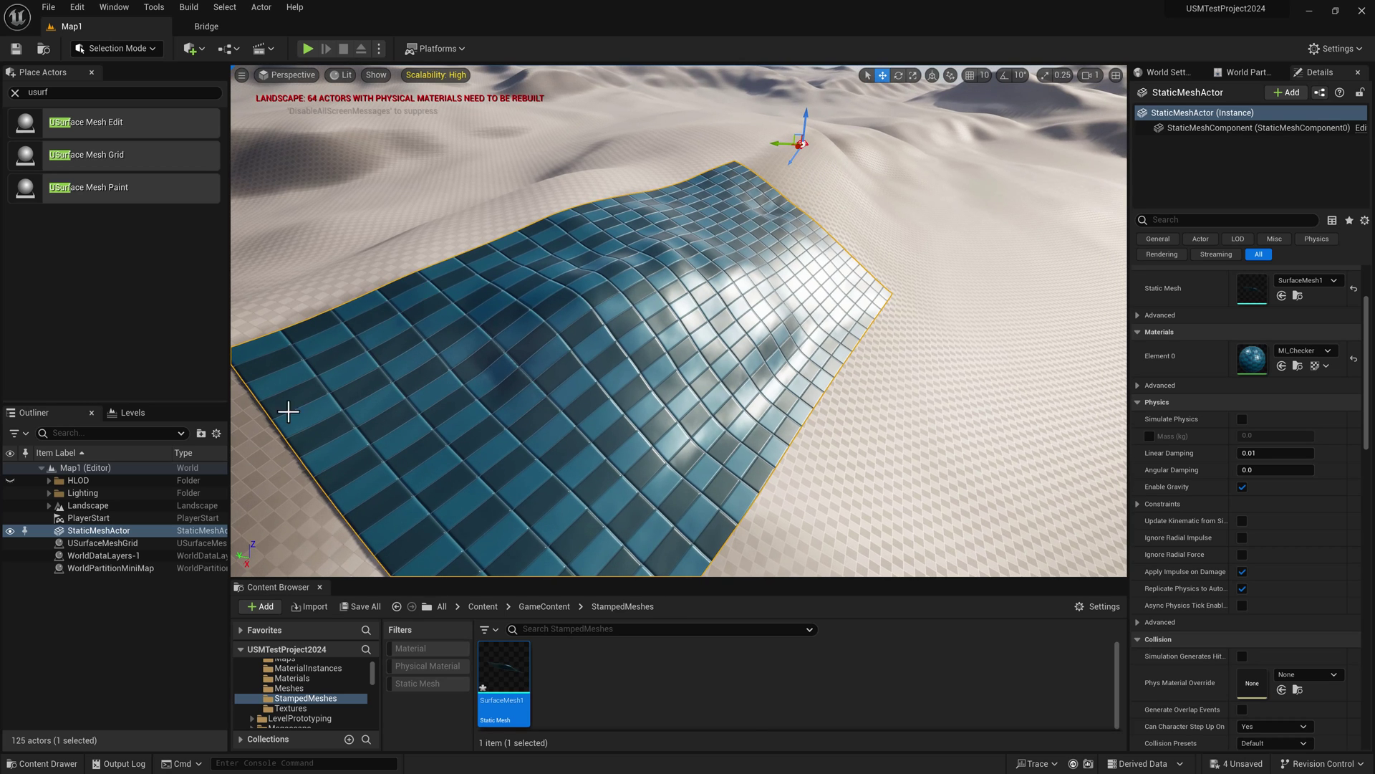
Step: Delete the existing USurfaceMeshGrid and the stamped StaticMeshActor from the level
click(97, 517)
click(107, 543)
key(Delete)
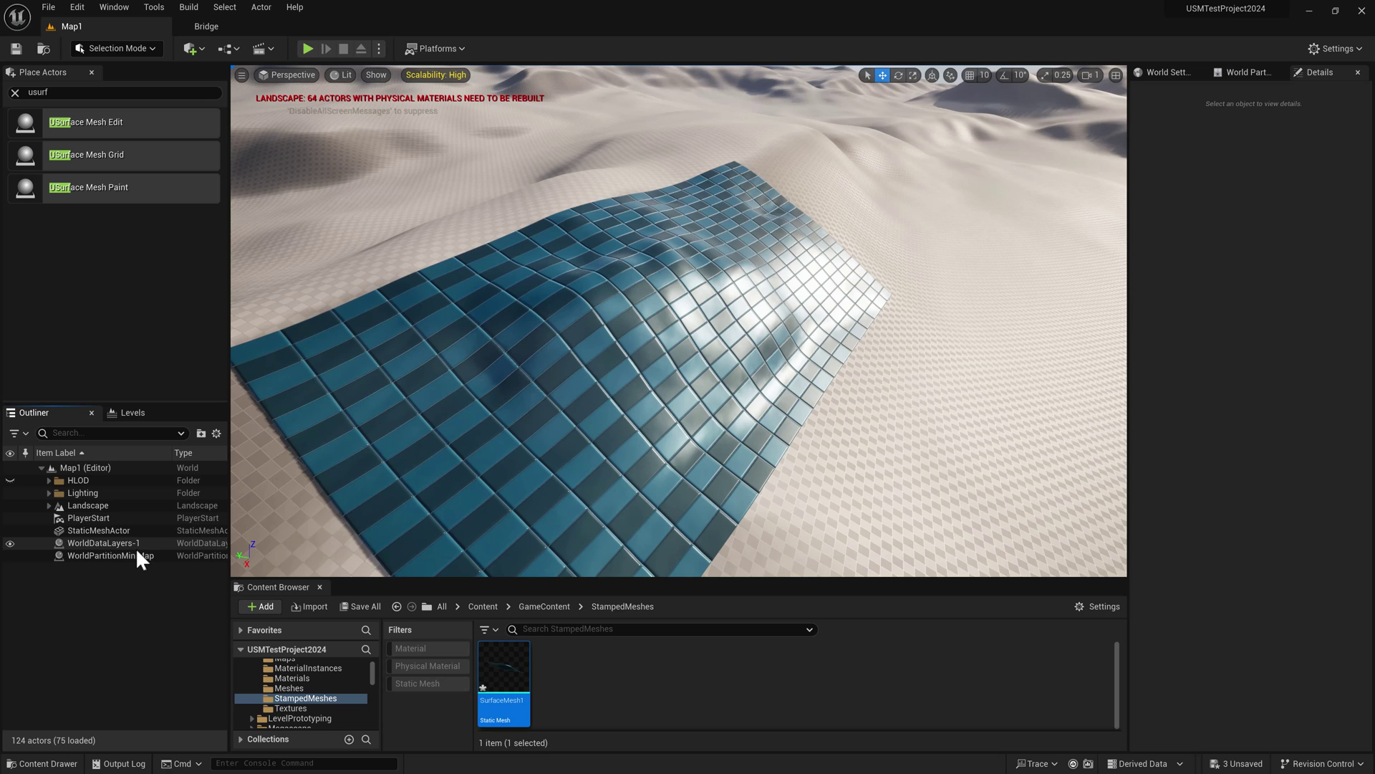
click(114, 531)
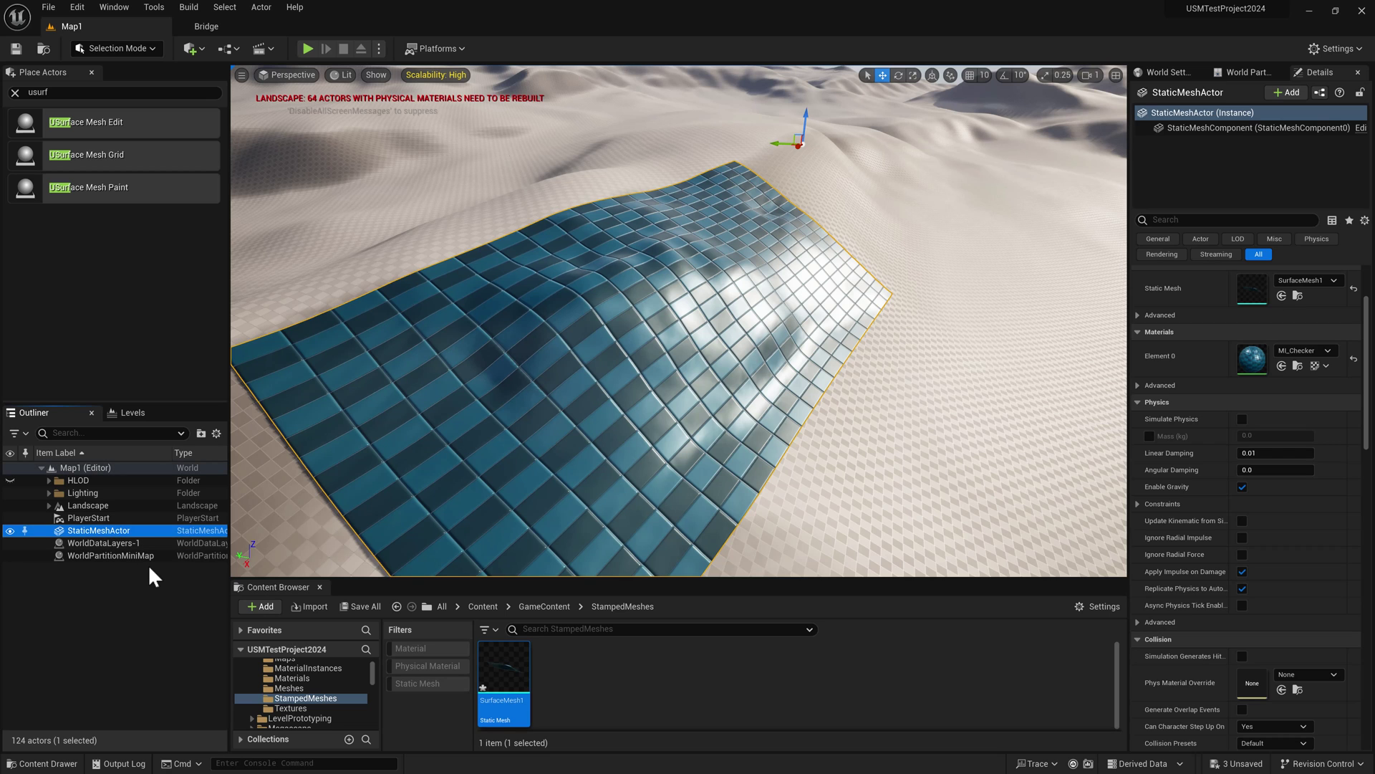
key(Delete)
Step: Place a new USurface Mesh Grid on the dunes and expand its Link settings
right_drag(564, 353, 603, 336)
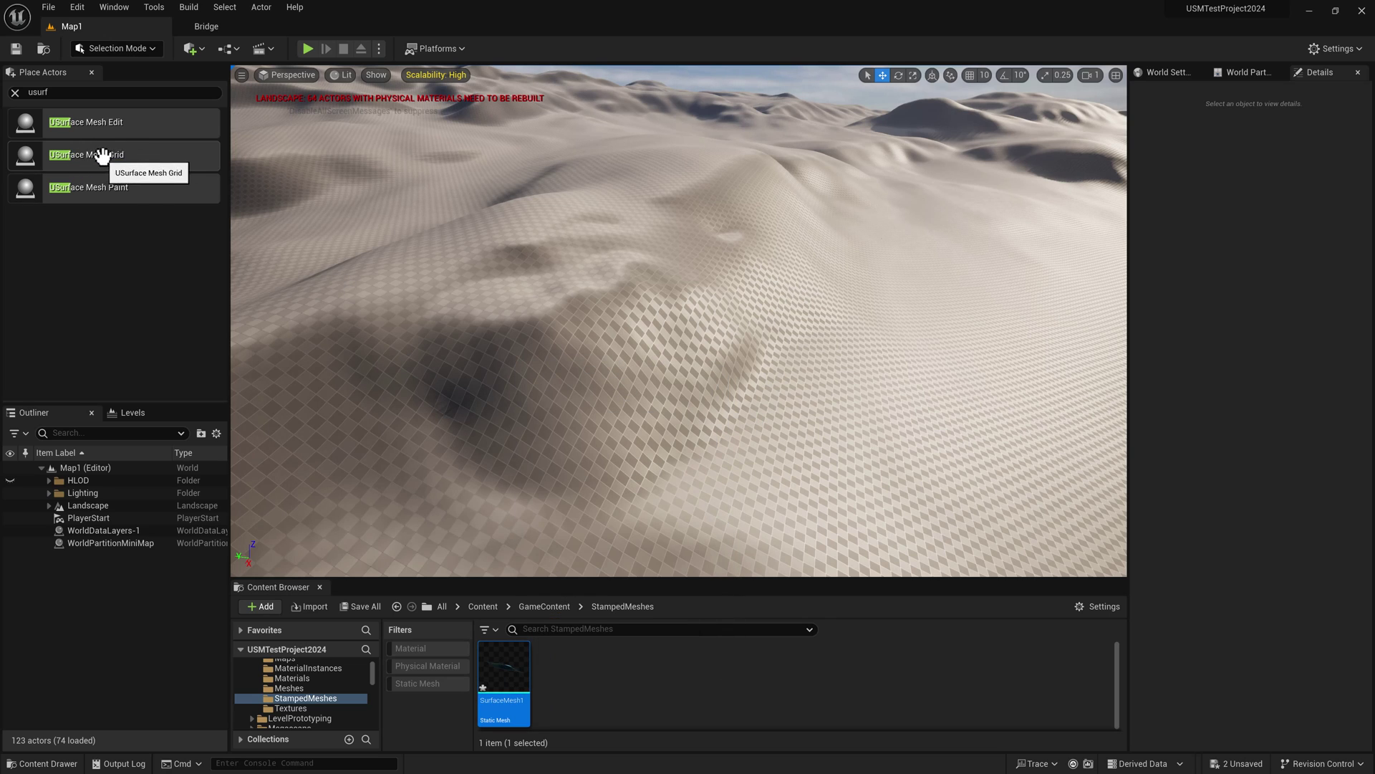
drag(93, 152, 806, 347)
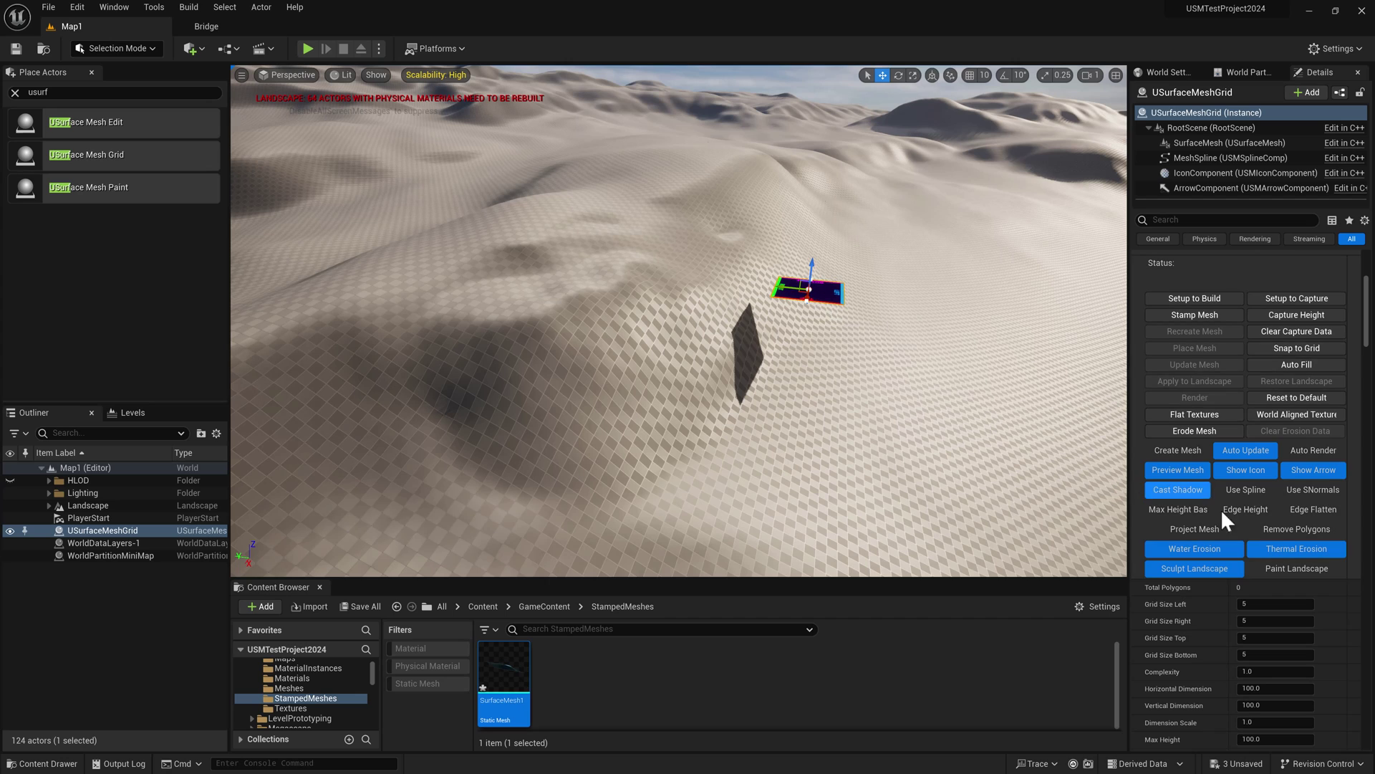
drag(1367, 314, 1369, 573)
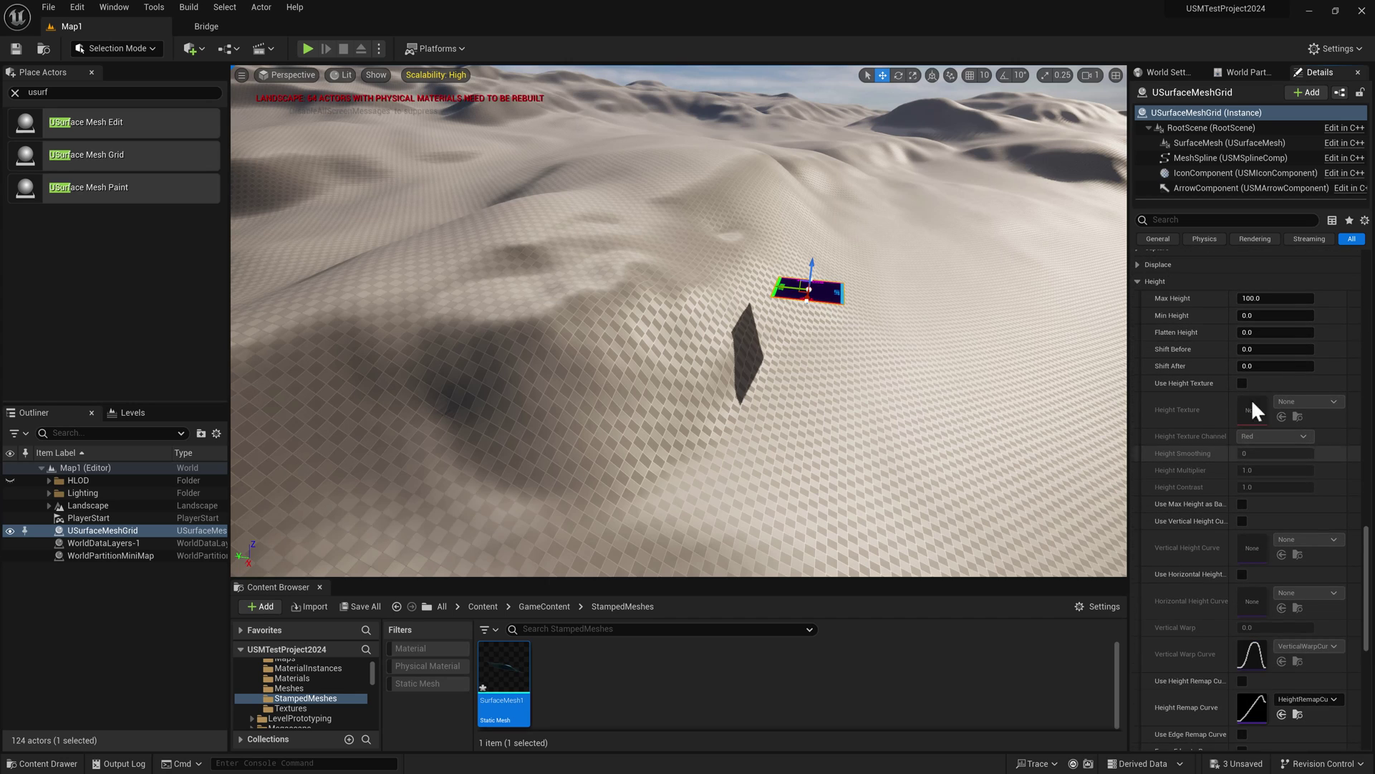
click(1138, 289)
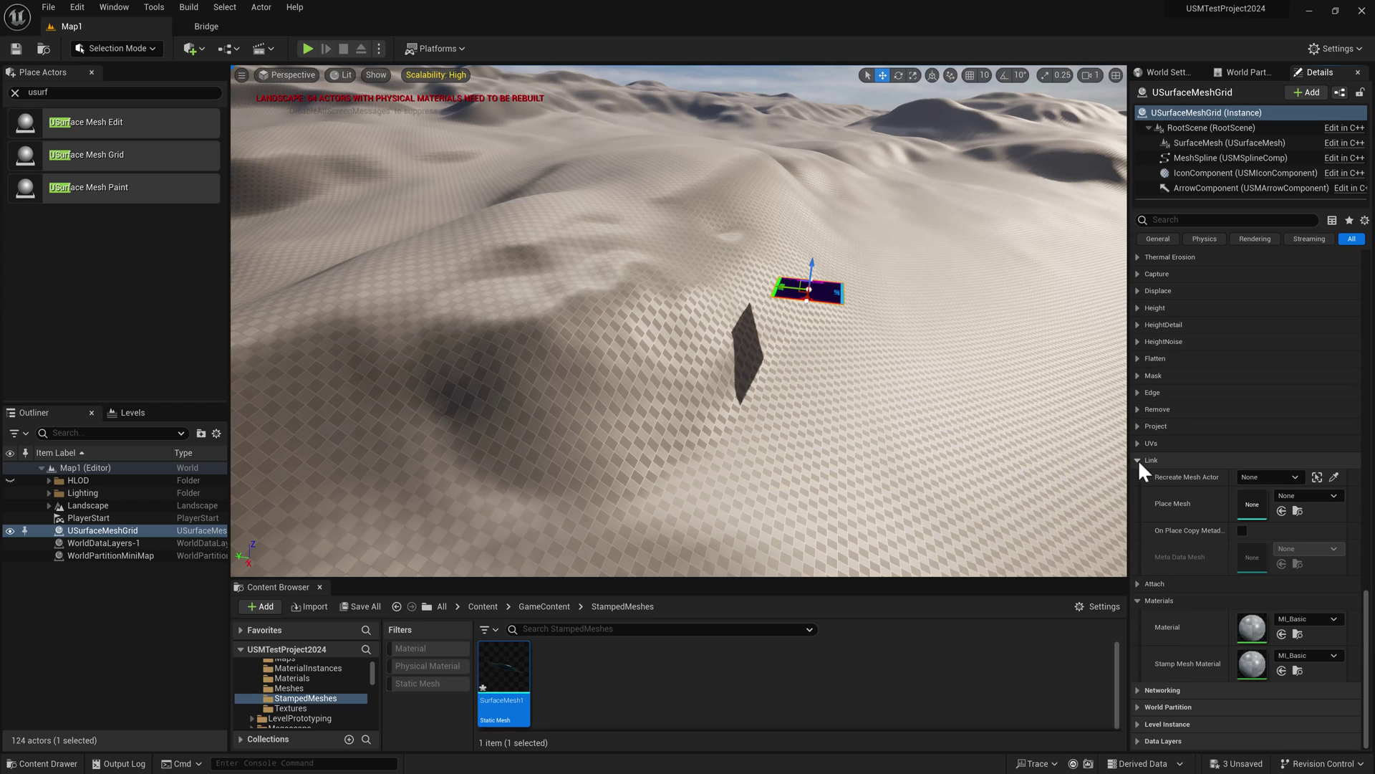
scroll(1165, 445, up, 4)
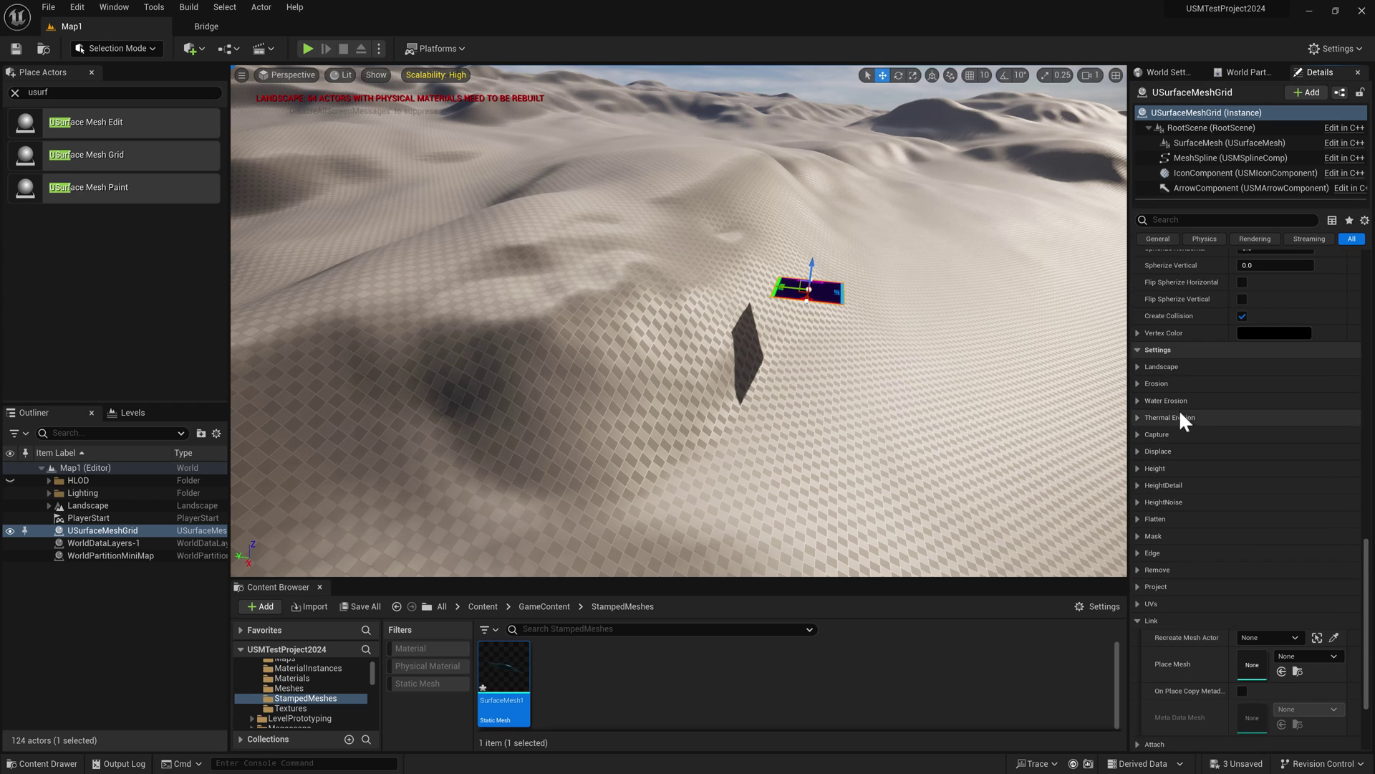
scroll(1179, 414, up, 6)
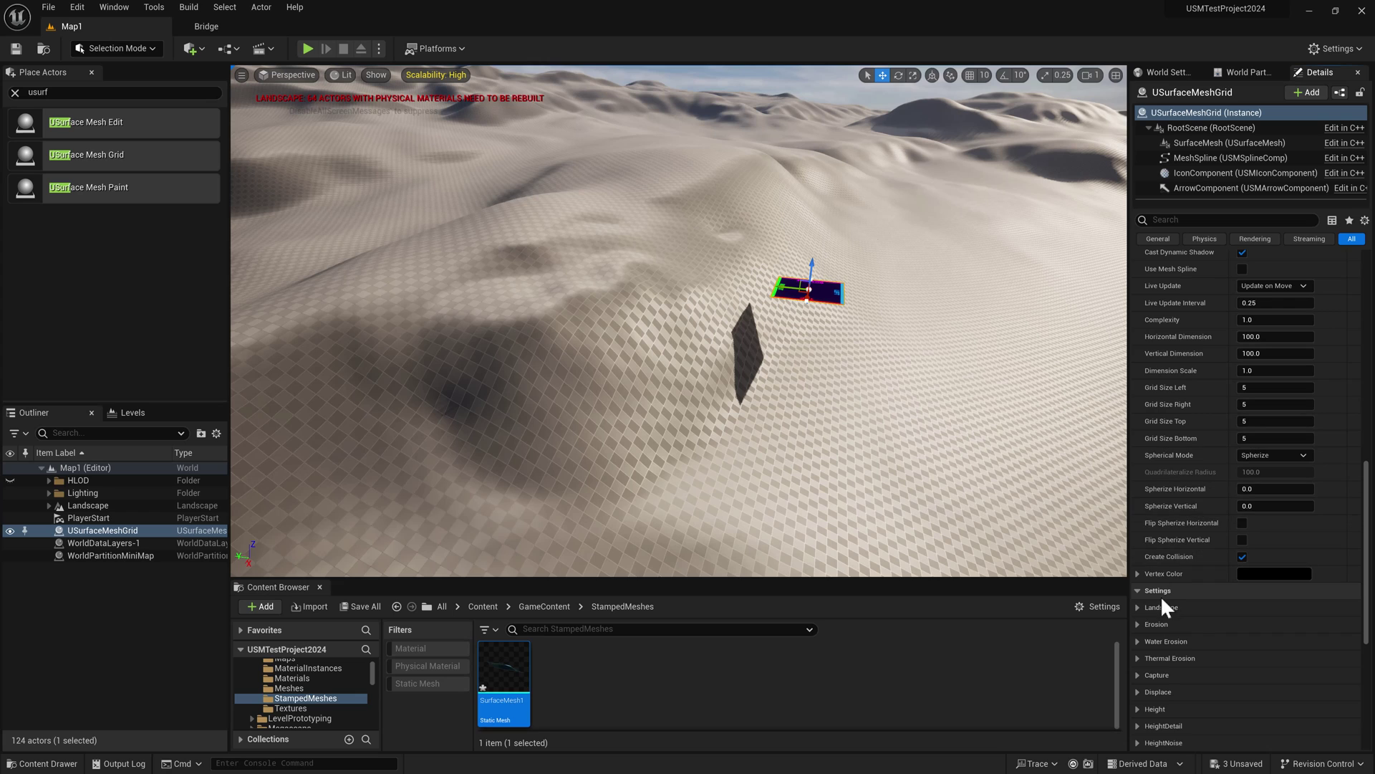
scroll(1182, 602, down, 10)
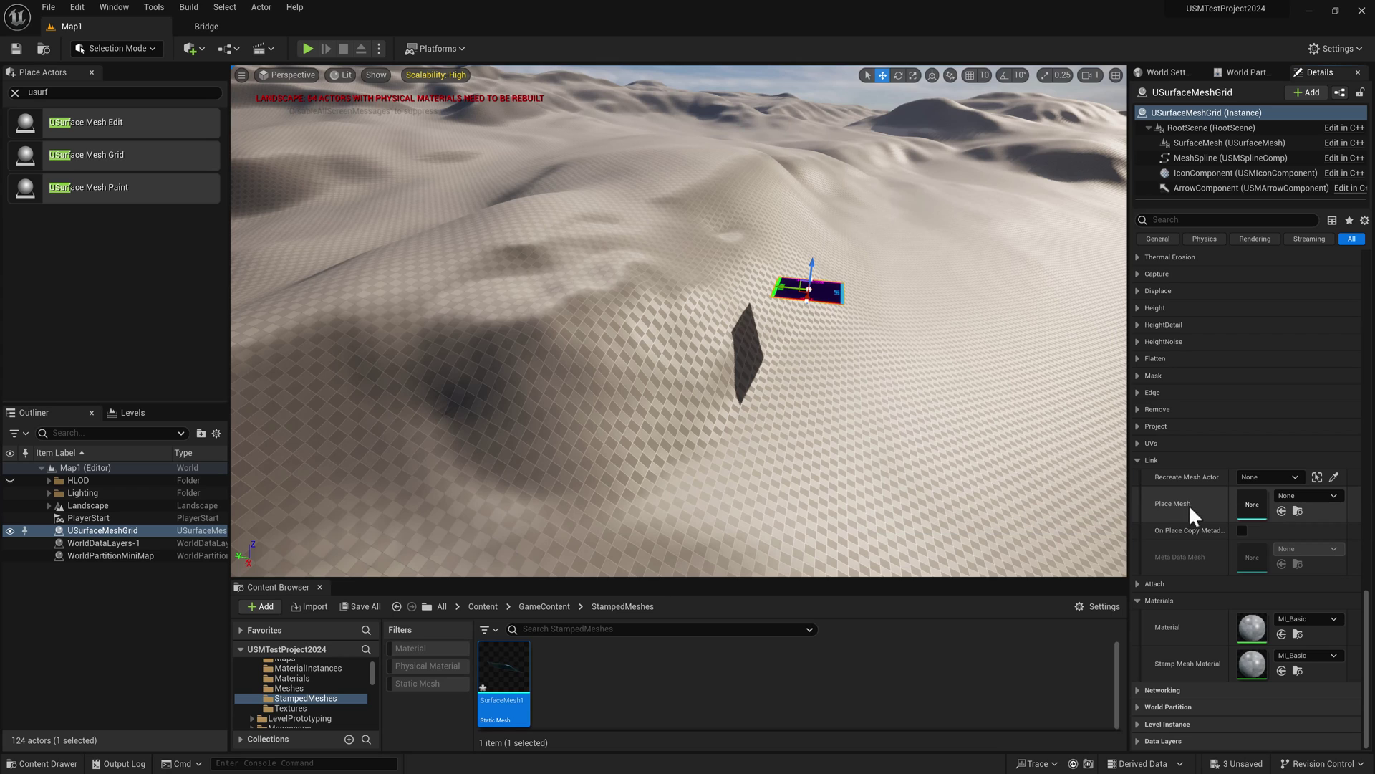
Step: Assign the SurfaceMesh1 asset as the grid's Place Mesh and place that mesh in the level
drag(512, 668, 1281, 506)
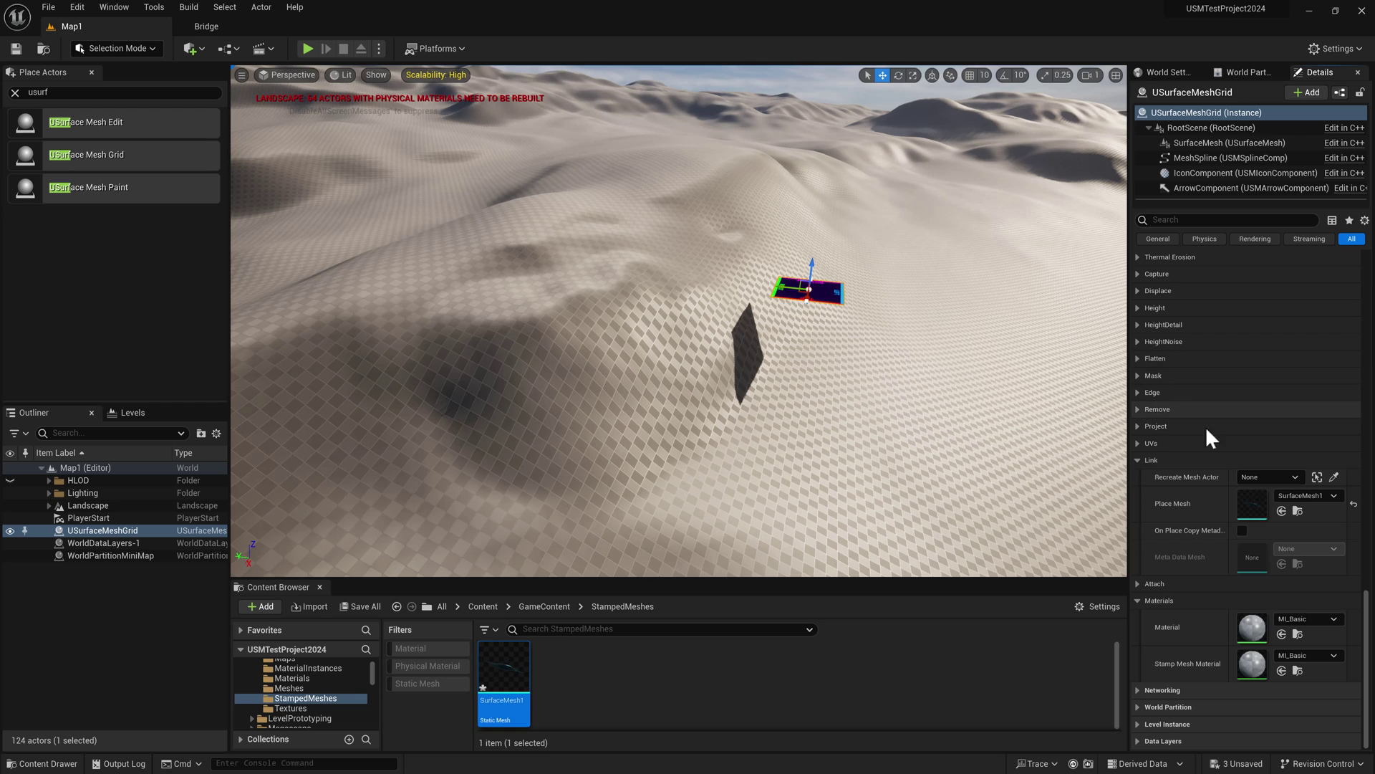
drag(1366, 602, 1344, 306)
scroll(1344, 306, up, 5)
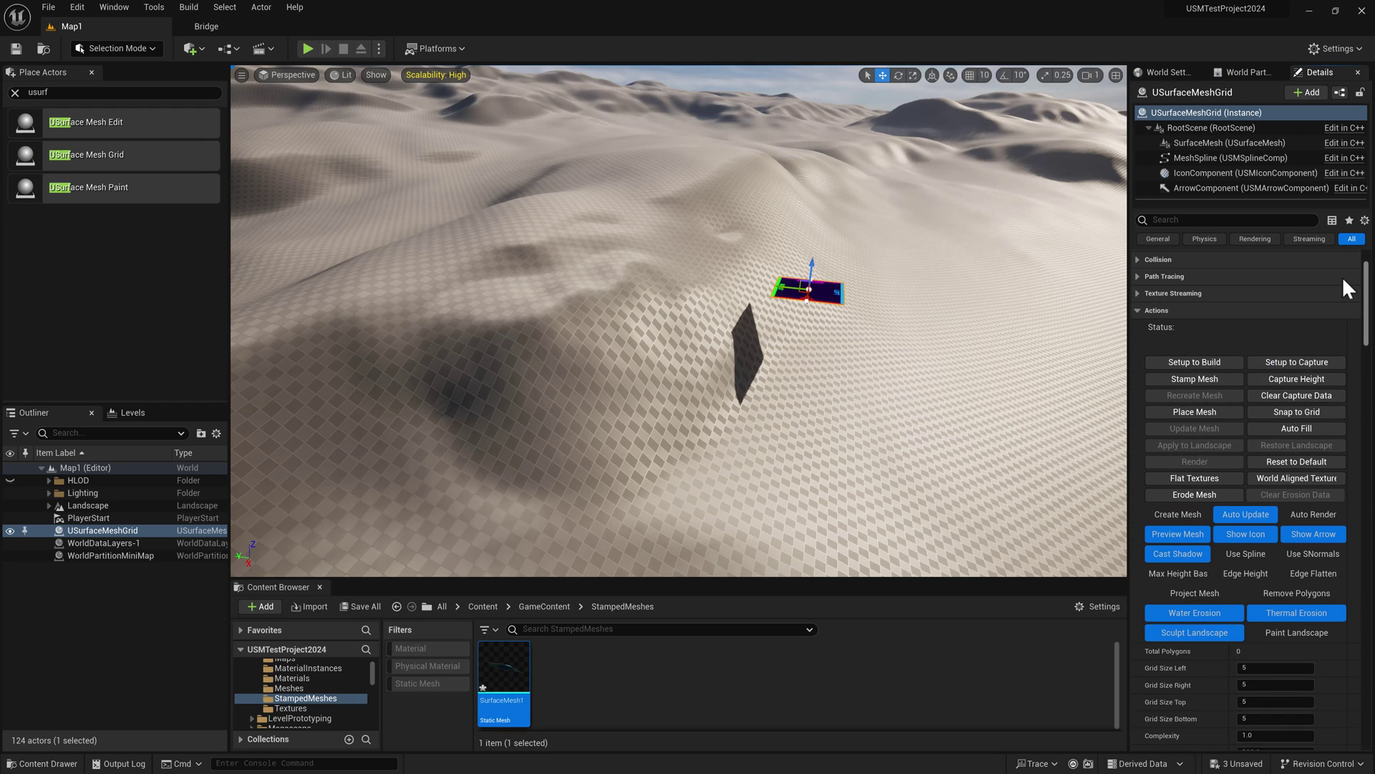
click(1210, 413)
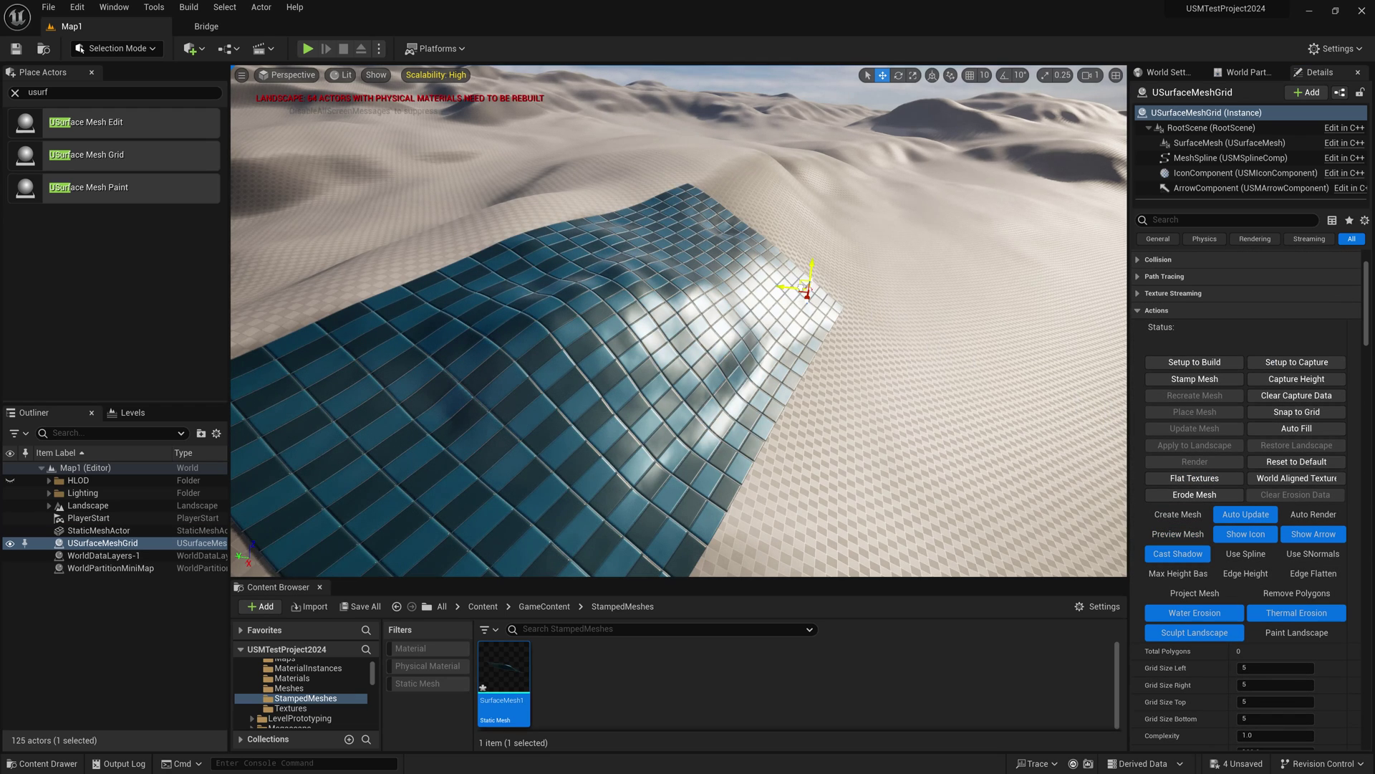
right_drag(798, 357, 774, 362)
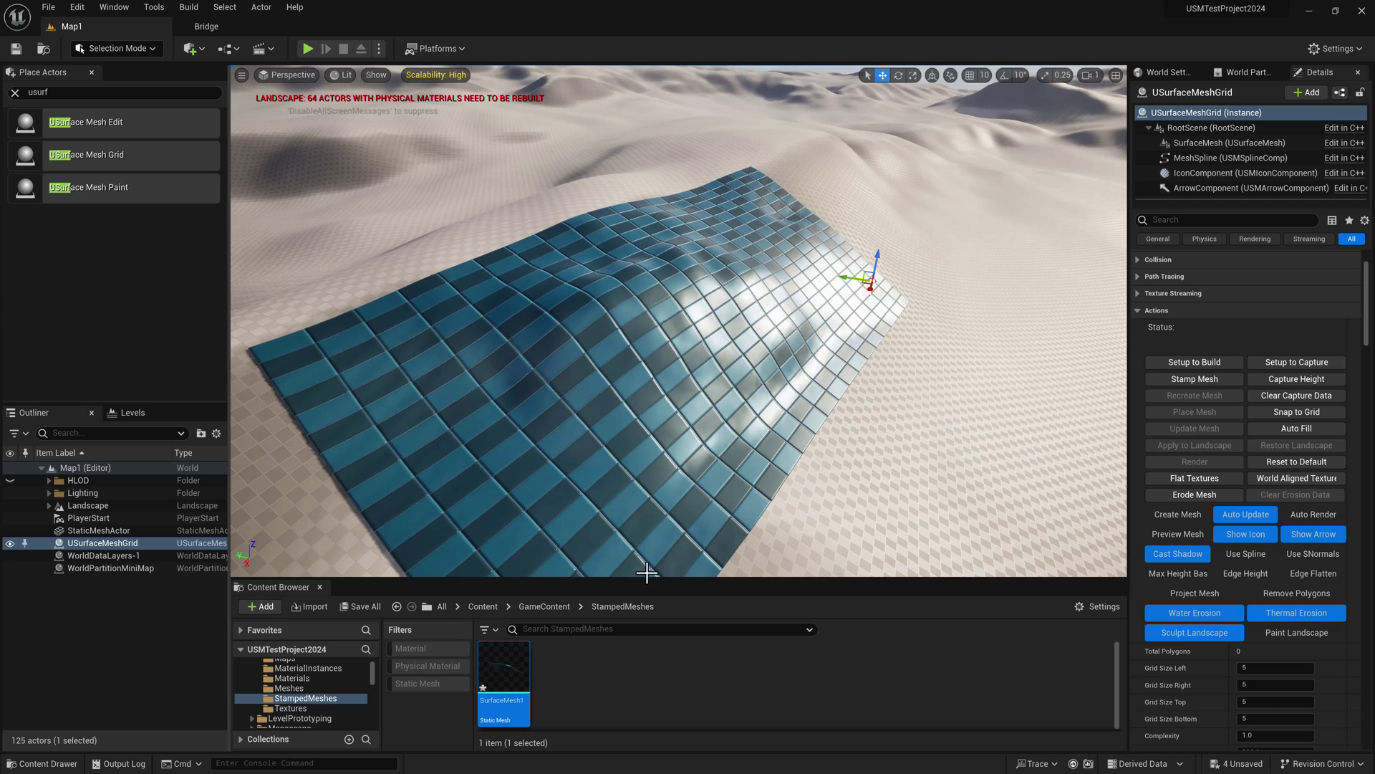
Step: Pick the placed static mesh in the level as the Recreate Mesh Actor and recreate it as an editable surface mesh
scroll(1260, 444, down, 5)
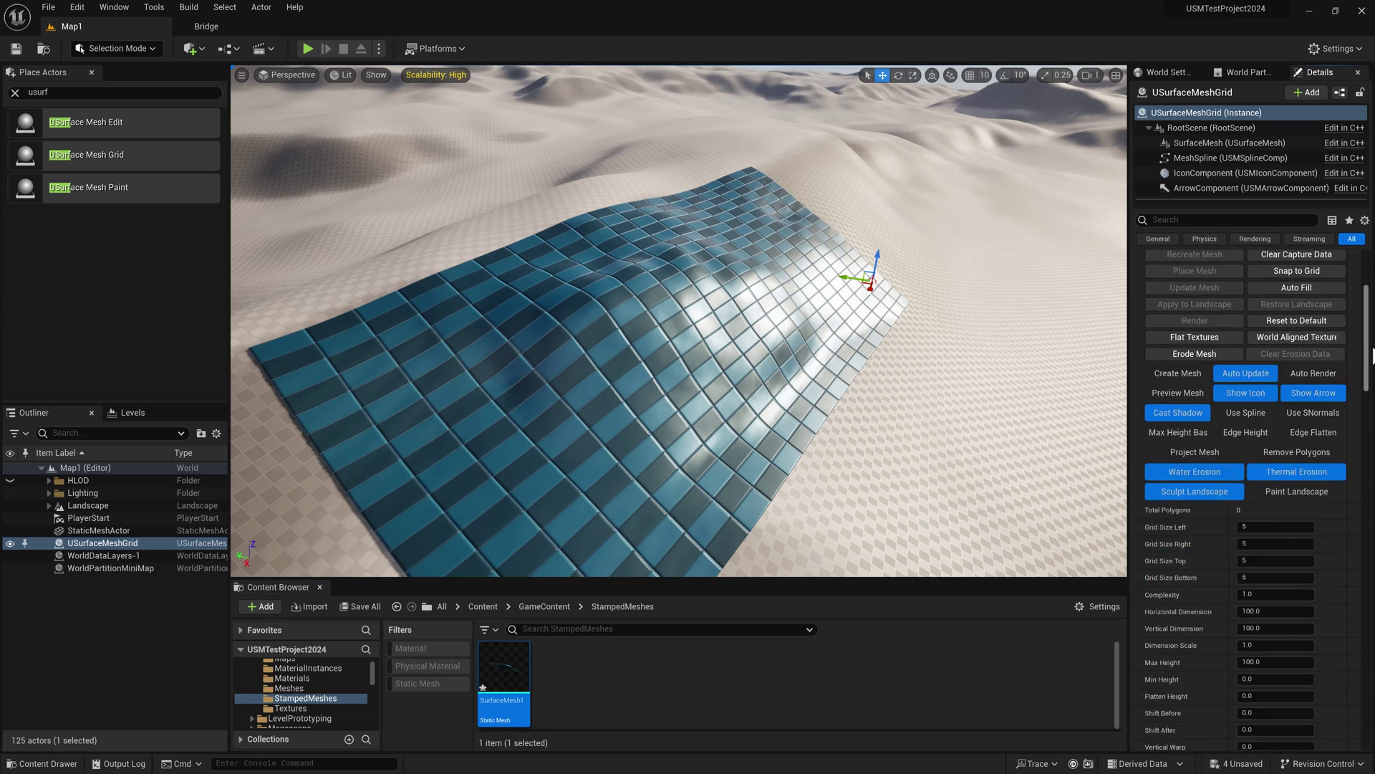
scroll(1374, 629, down, 10)
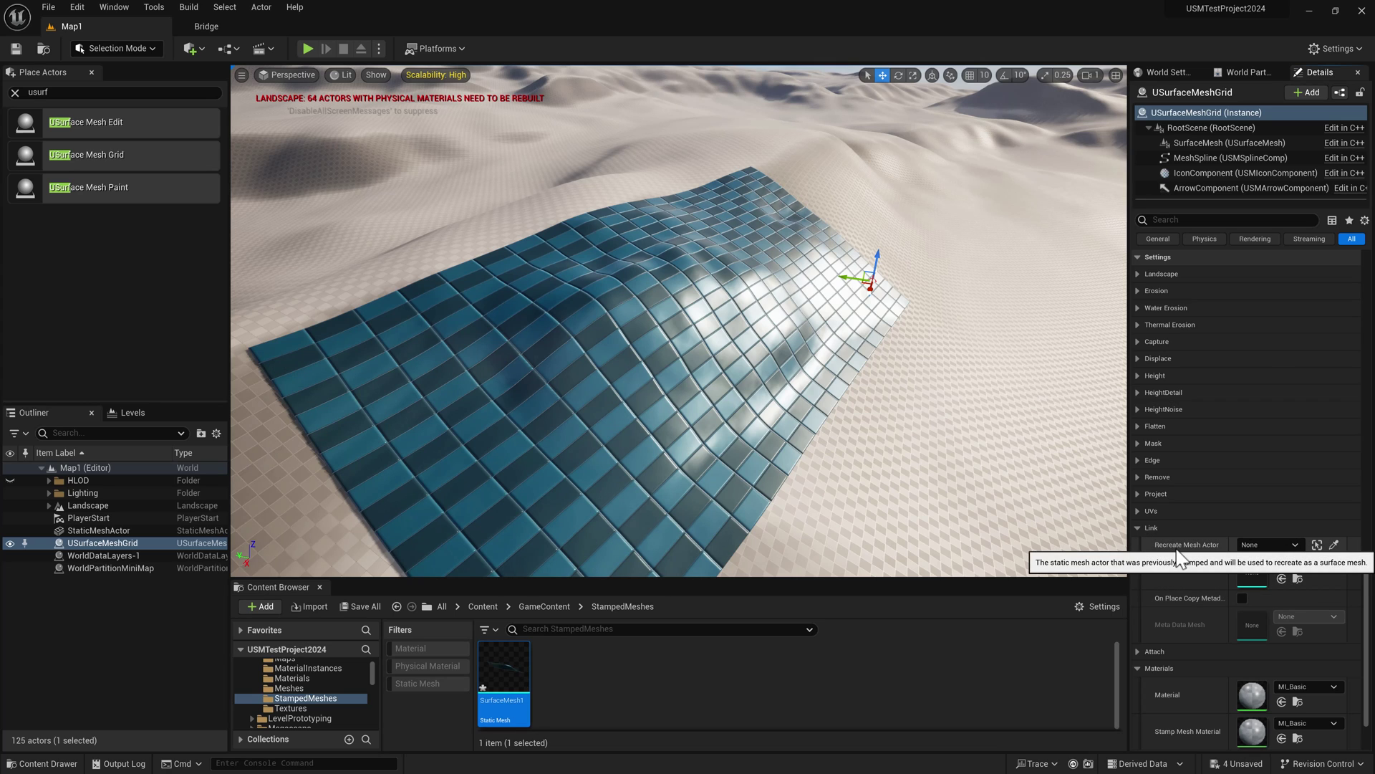
click(1334, 544)
click(693, 345)
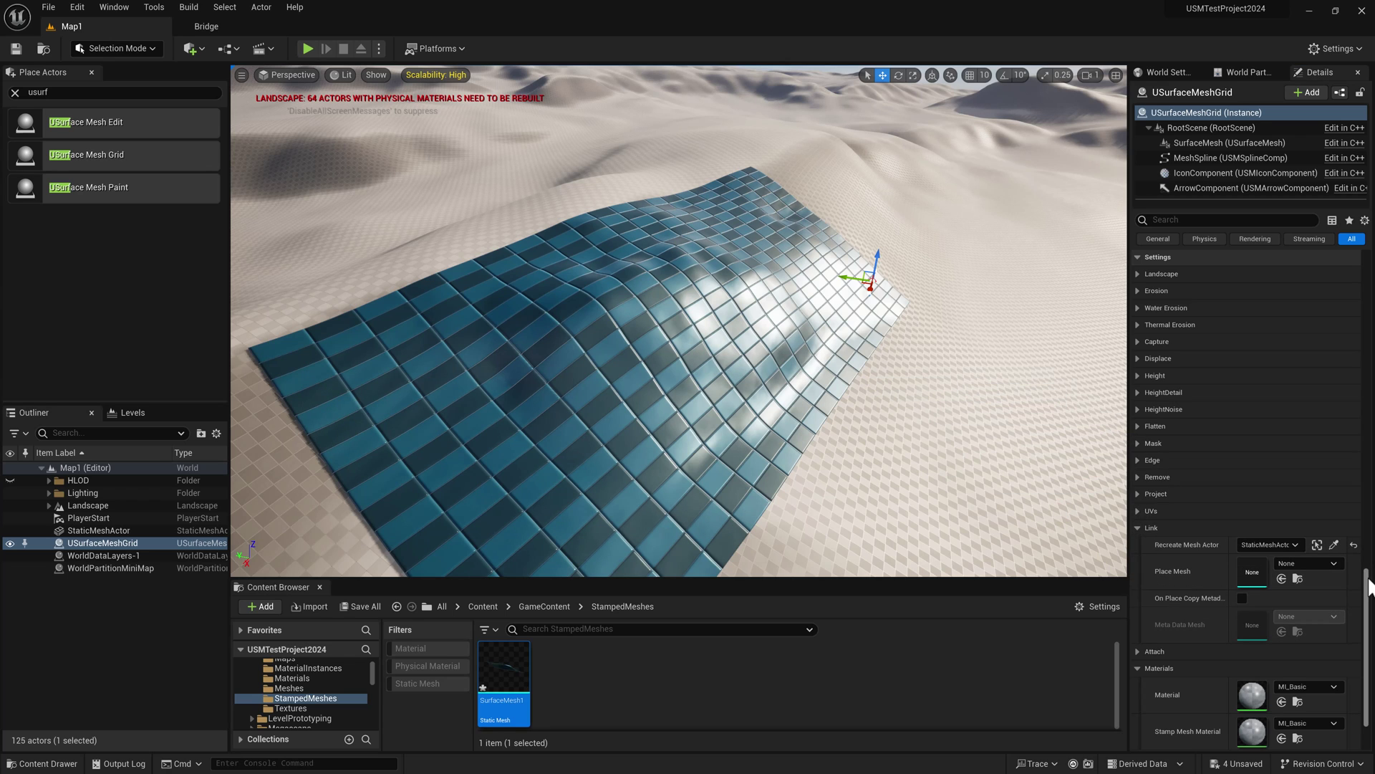
drag(1367, 571, 1352, 268)
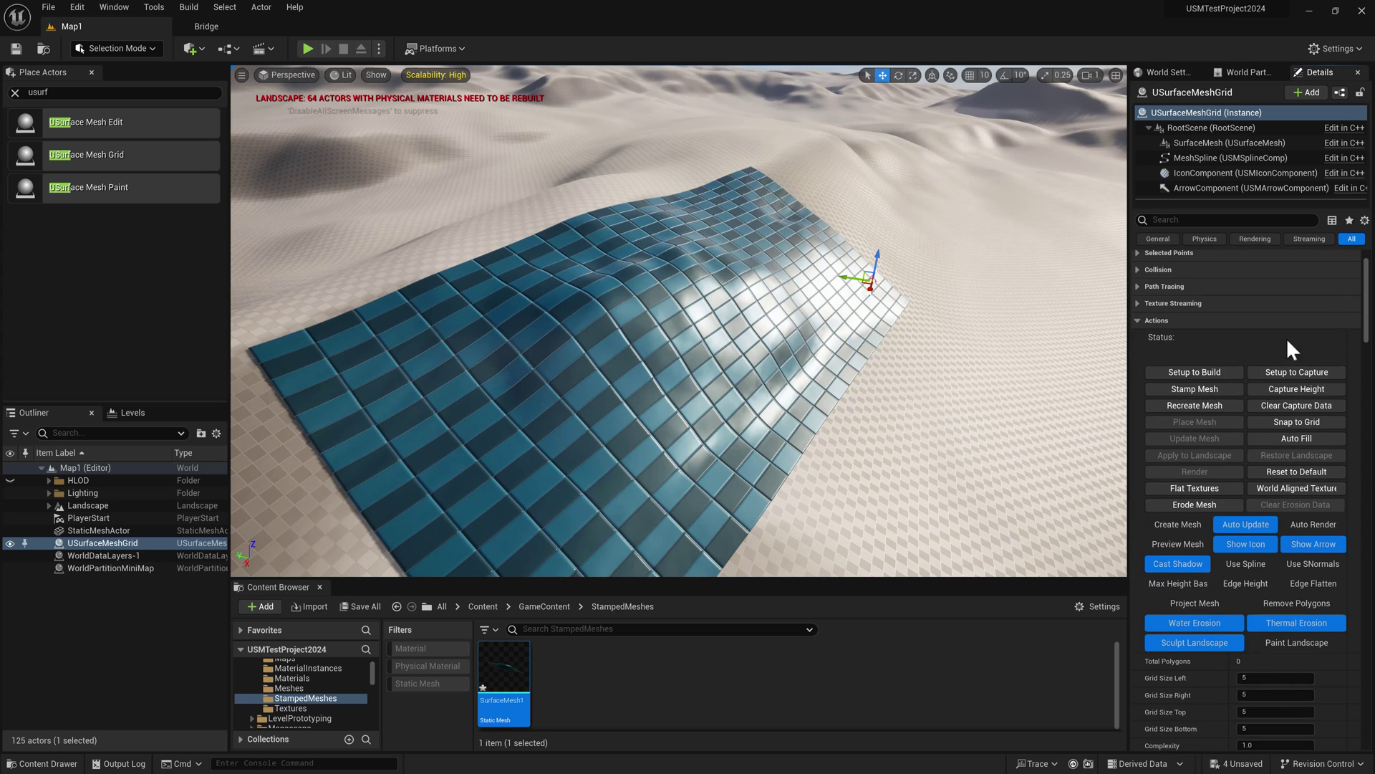
click(1195, 405)
right_drag(1089, 399, 1075, 406)
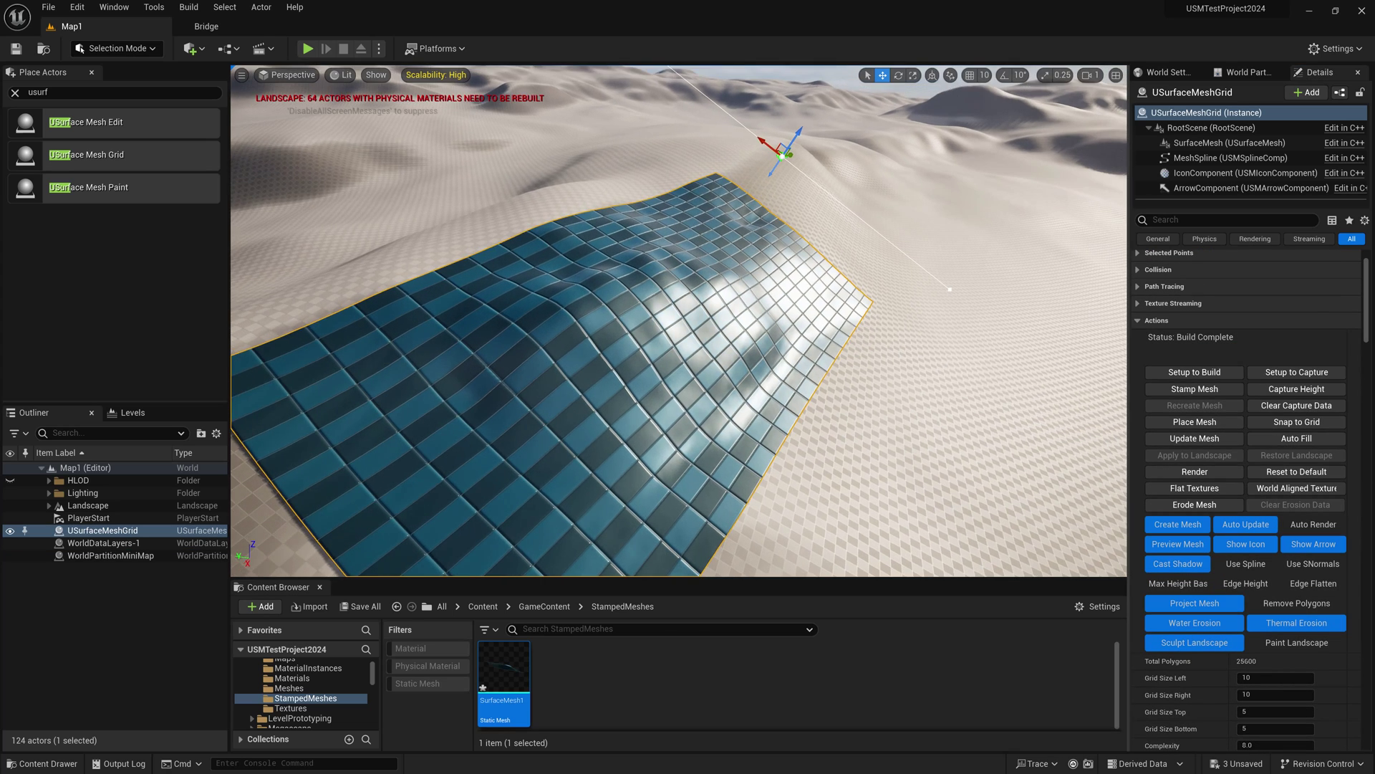
Step: Rotate the recreated USurfaceMeshGrid in two passes to change how it projects over the dunes, and inspect the updated surface
mouse_move(848, 272)
right_down()
mouse_move(862, 277)
mouse_move(848, 272)
right_up()
key(e)
mouse_move(784, 161)
mouse_down()
mouse_move(775, 132)
mouse_move(785, 160)
mouse_move(759, 156)
mouse_up()
key(w)
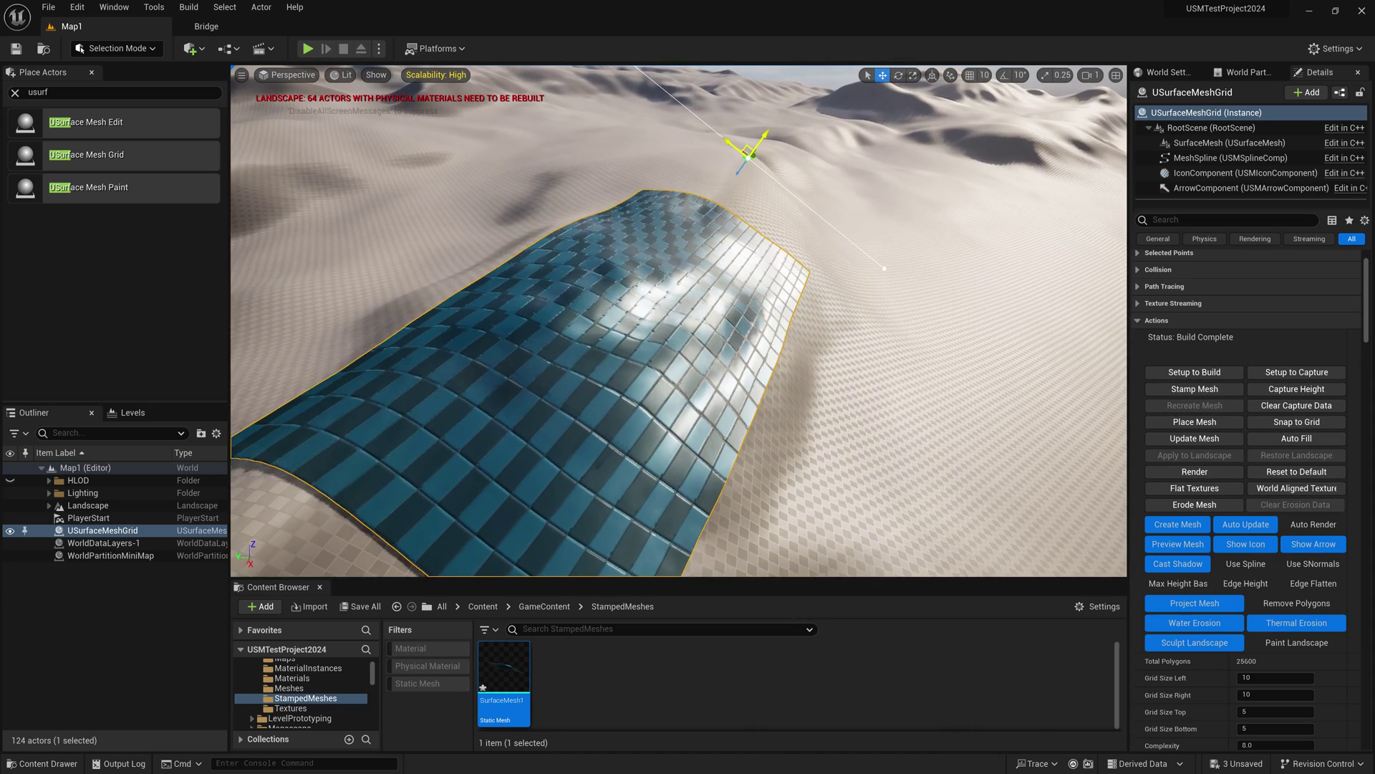
key(e)
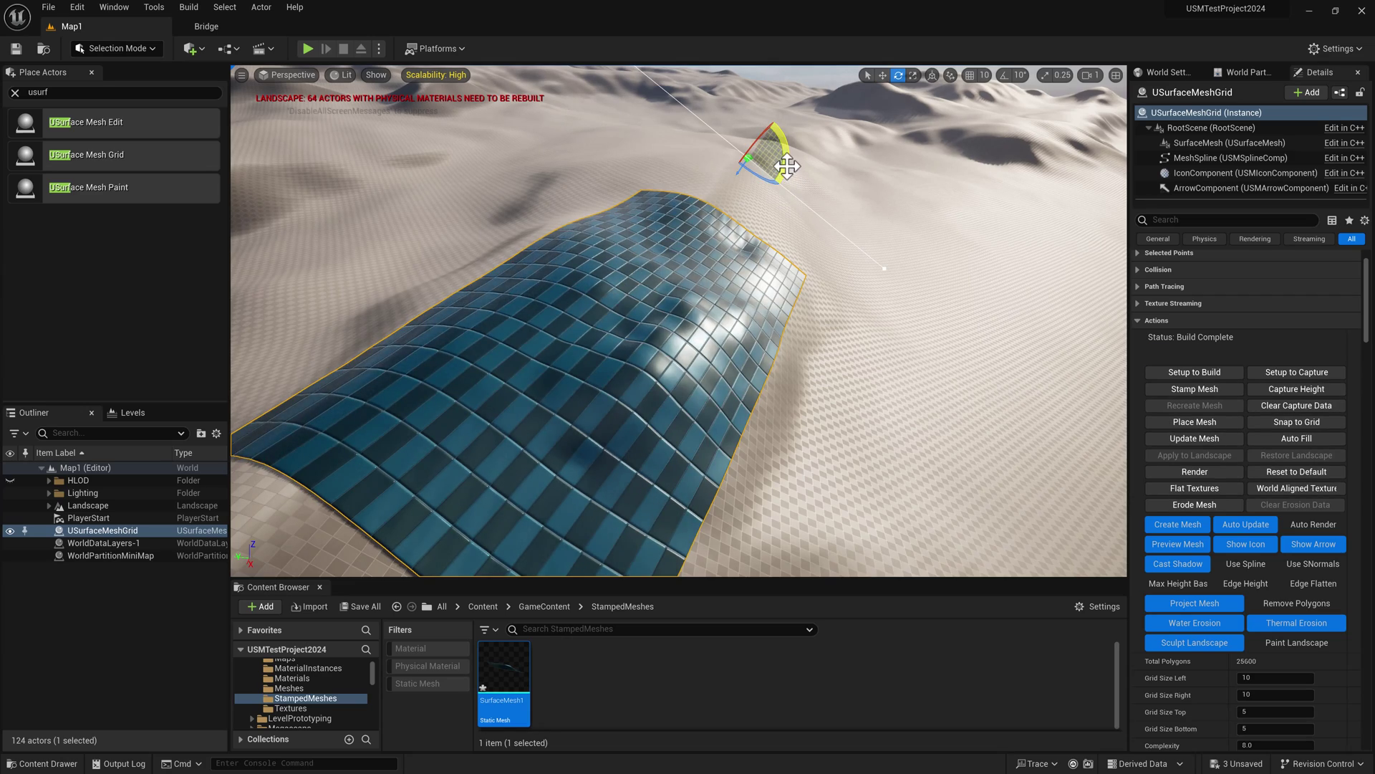
drag(787, 166, 804, 198)
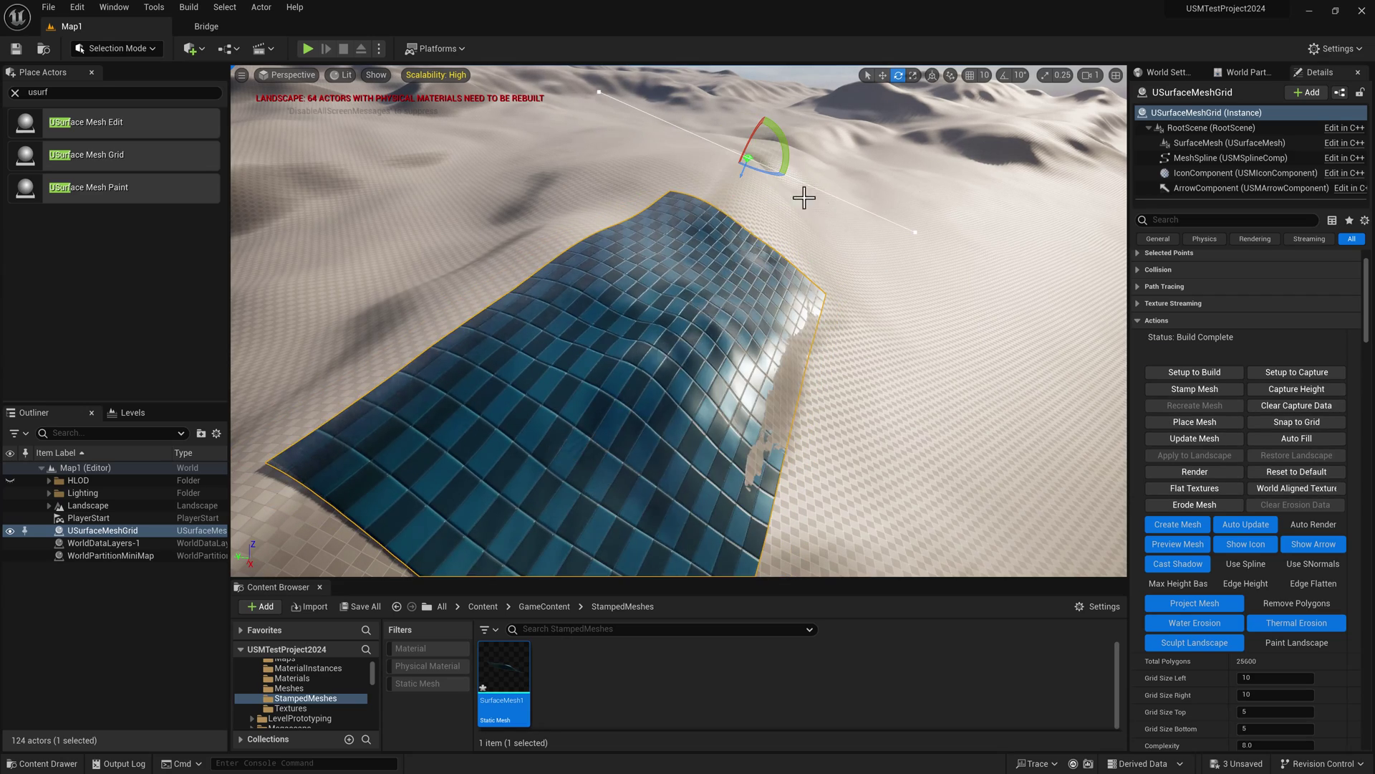
key(w)
mouse_move(804, 276)
right_down()
mouse_move(764, 319)
mouse_move(784, 289)
right_up()
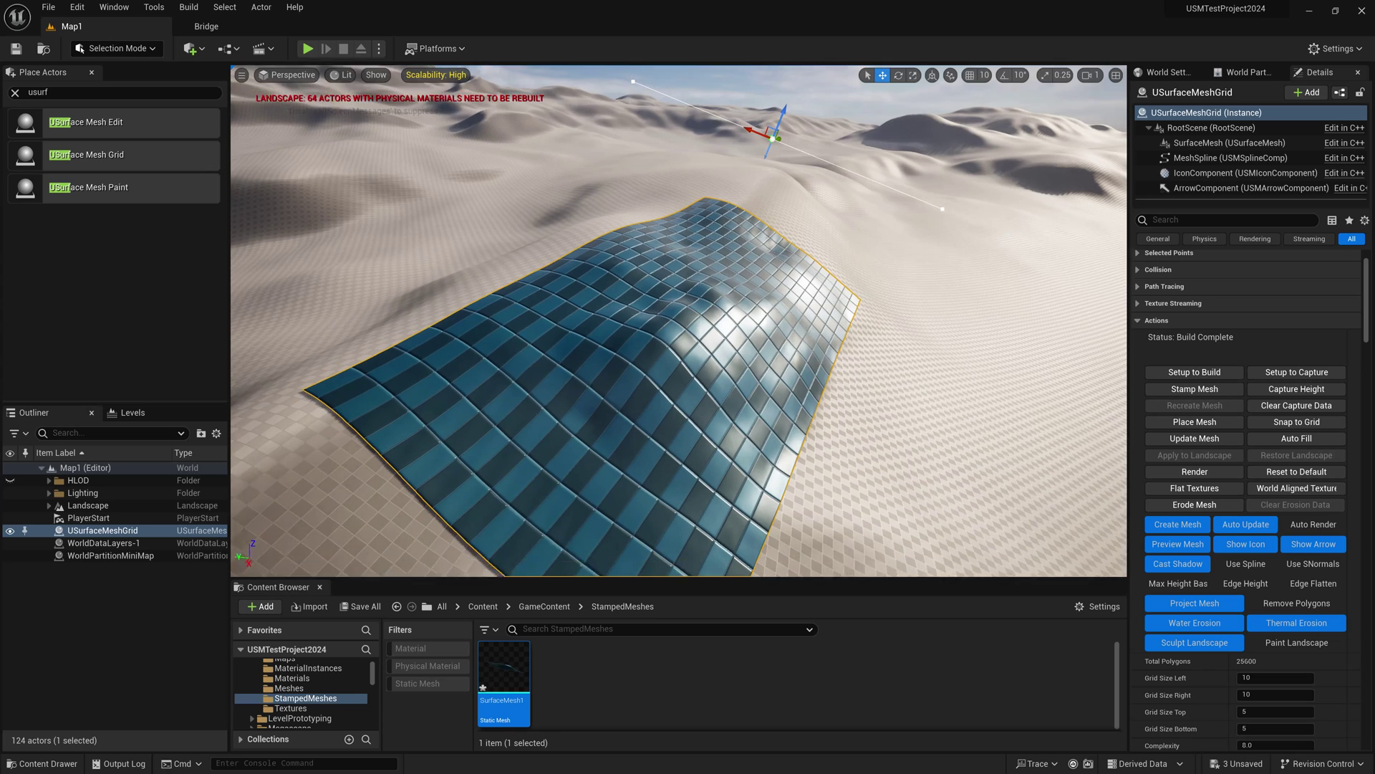
right_drag(892, 386, 893, 393)
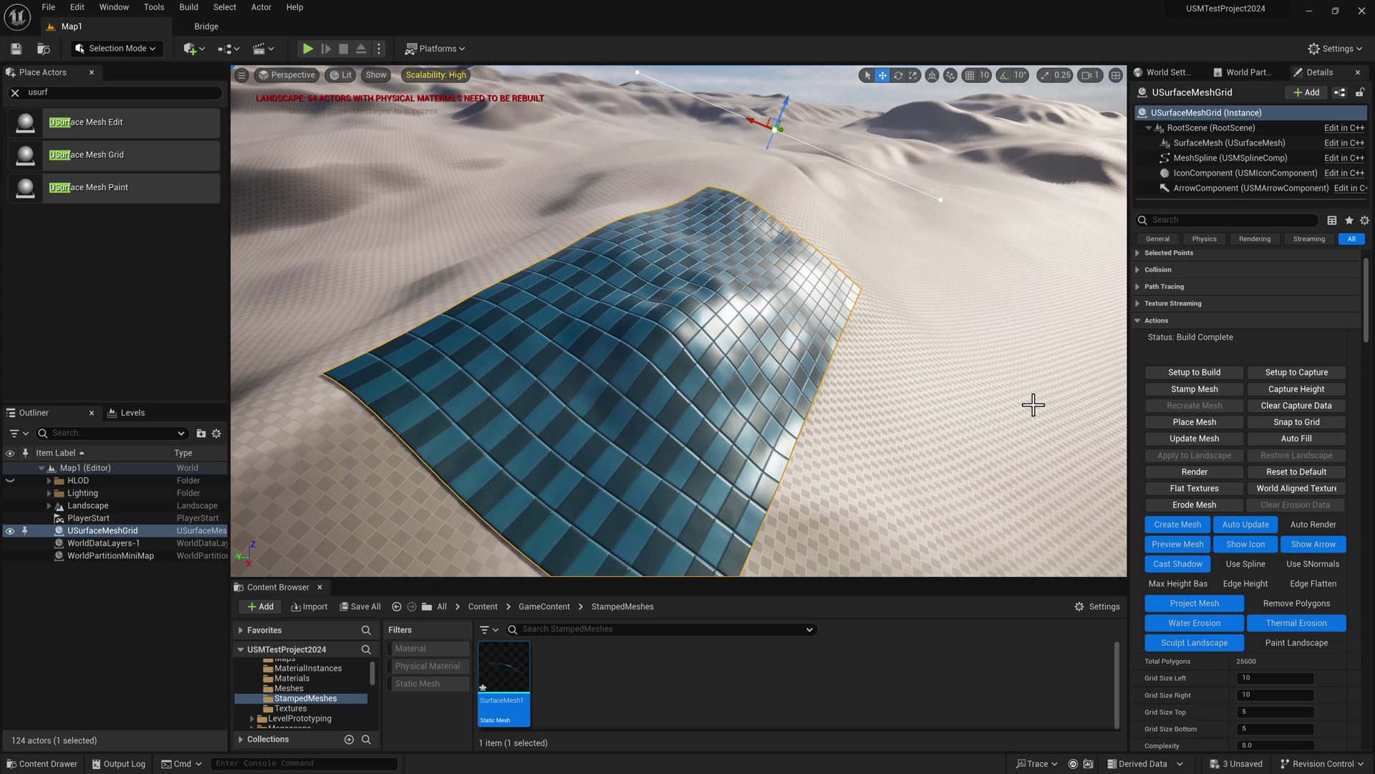